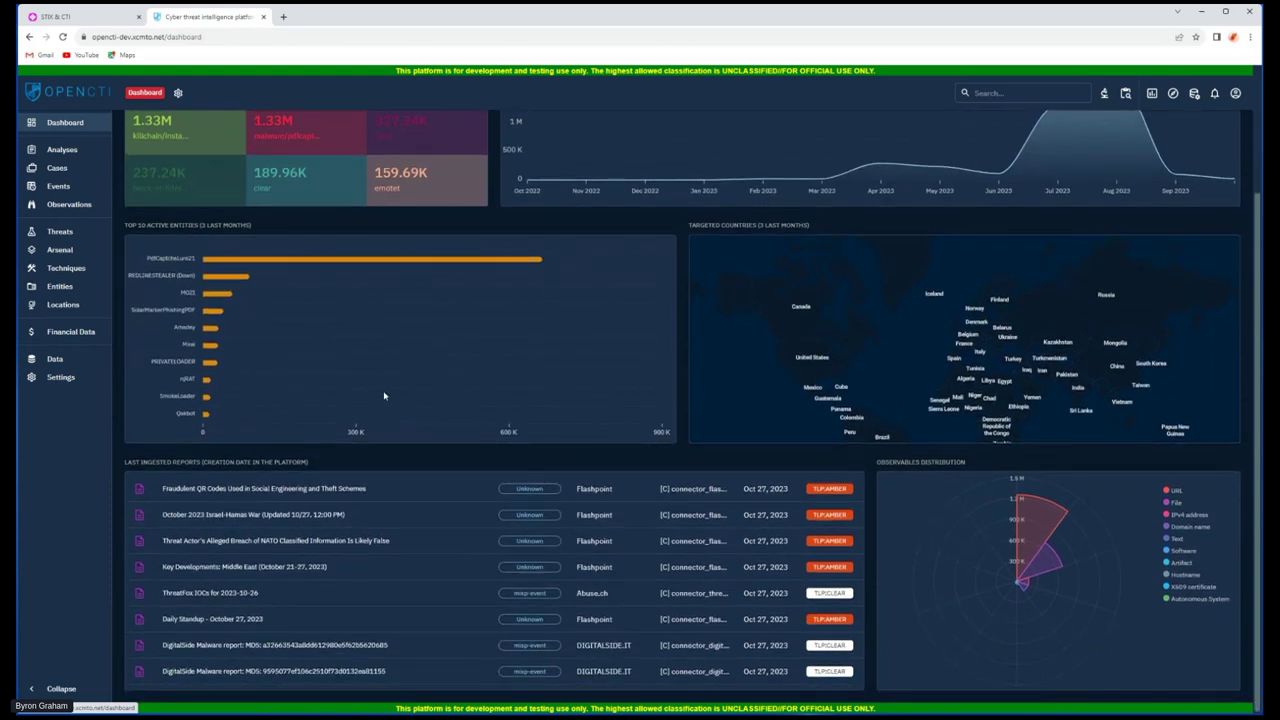
Search the platform for MoveIT and remove the Indicator entity type and moveit transfer label filters from the results.
scroll(384, 396, "up", 2)
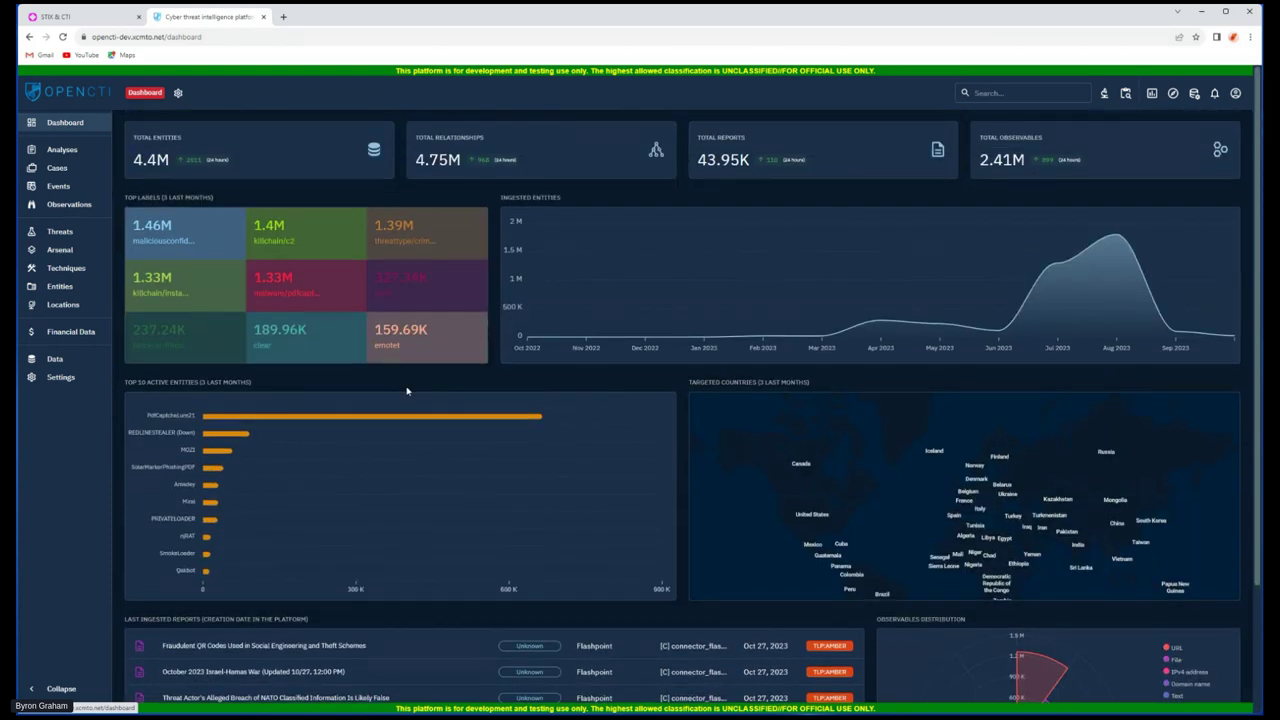
left_click(974, 94)
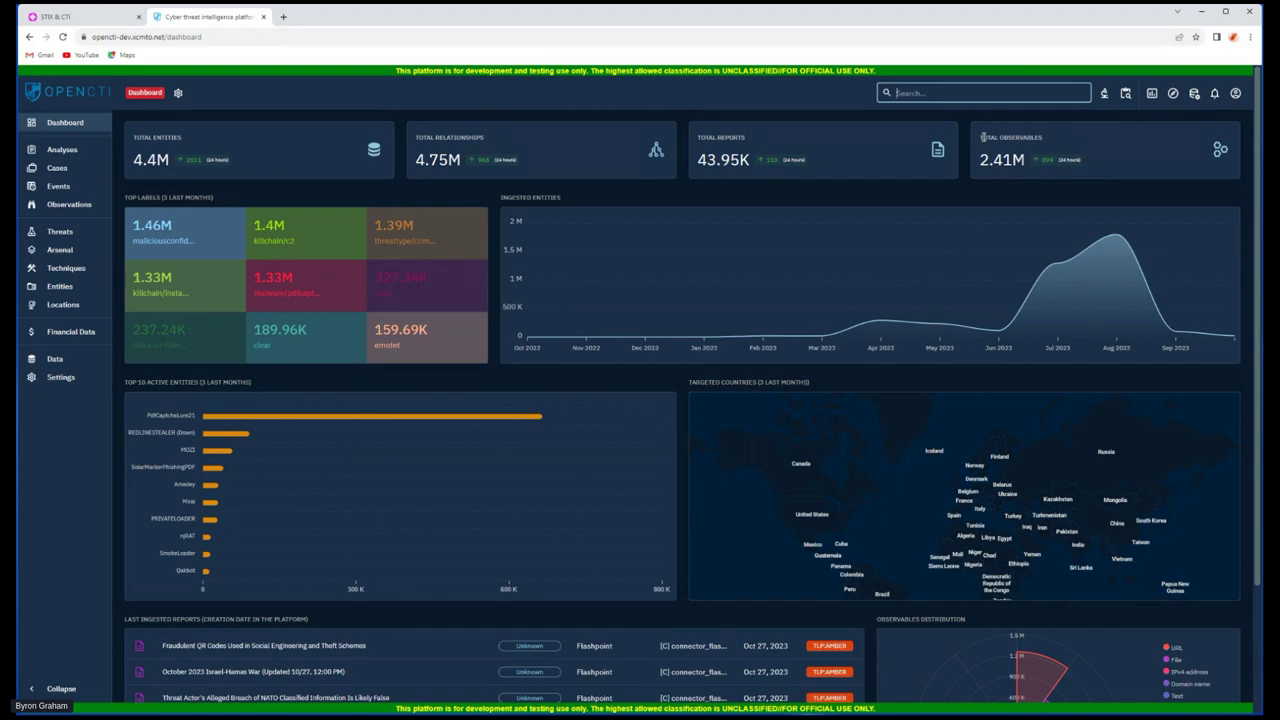
type("MoveIT")
key("Return")
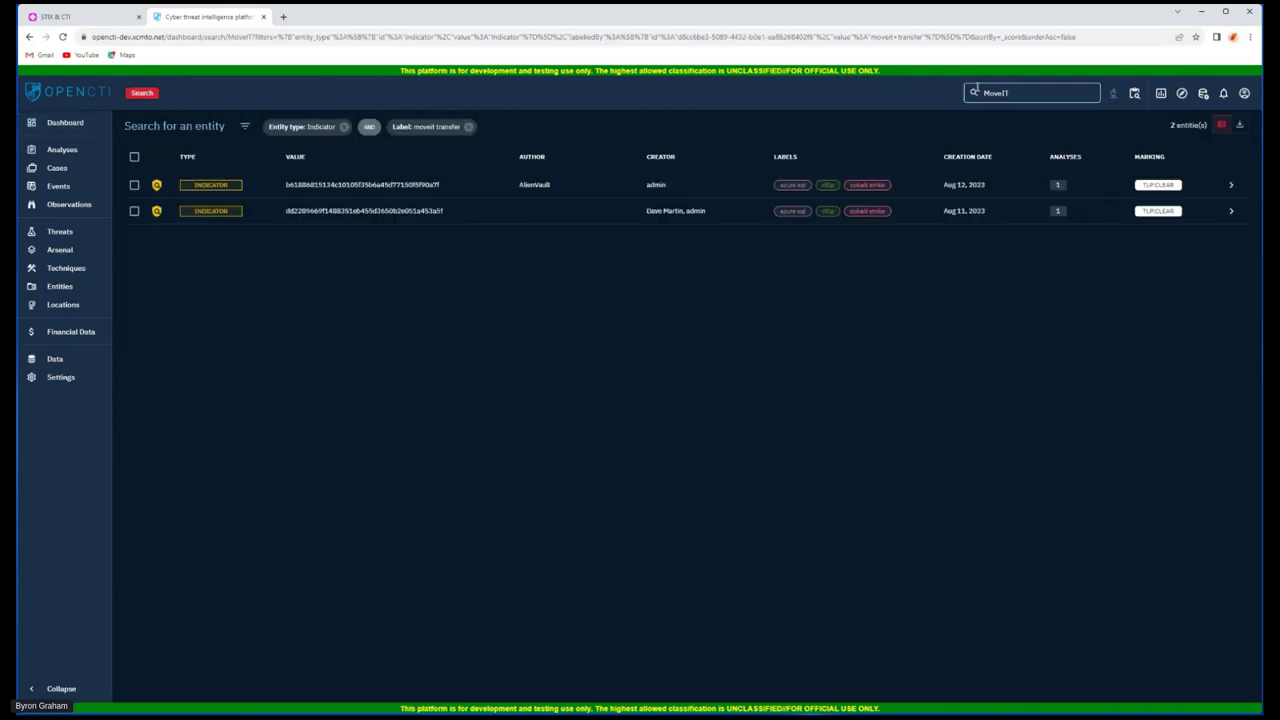
left_click(468, 127)
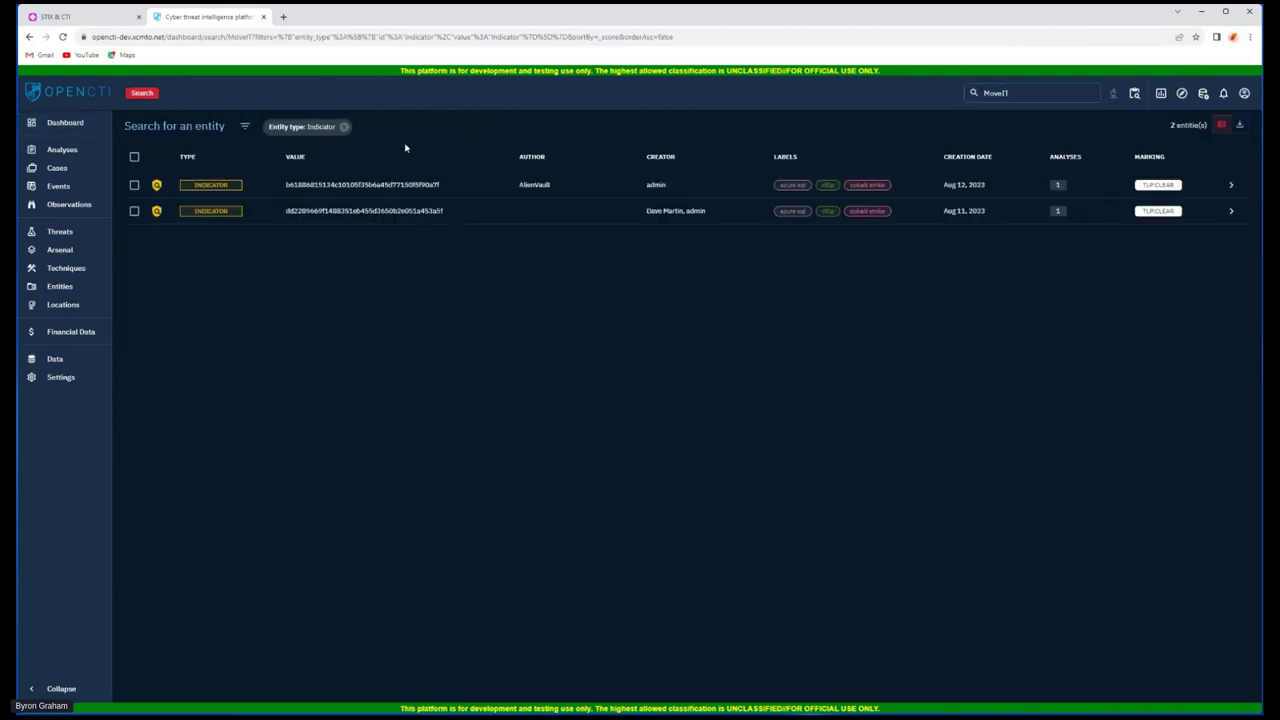
left_click(344, 127)
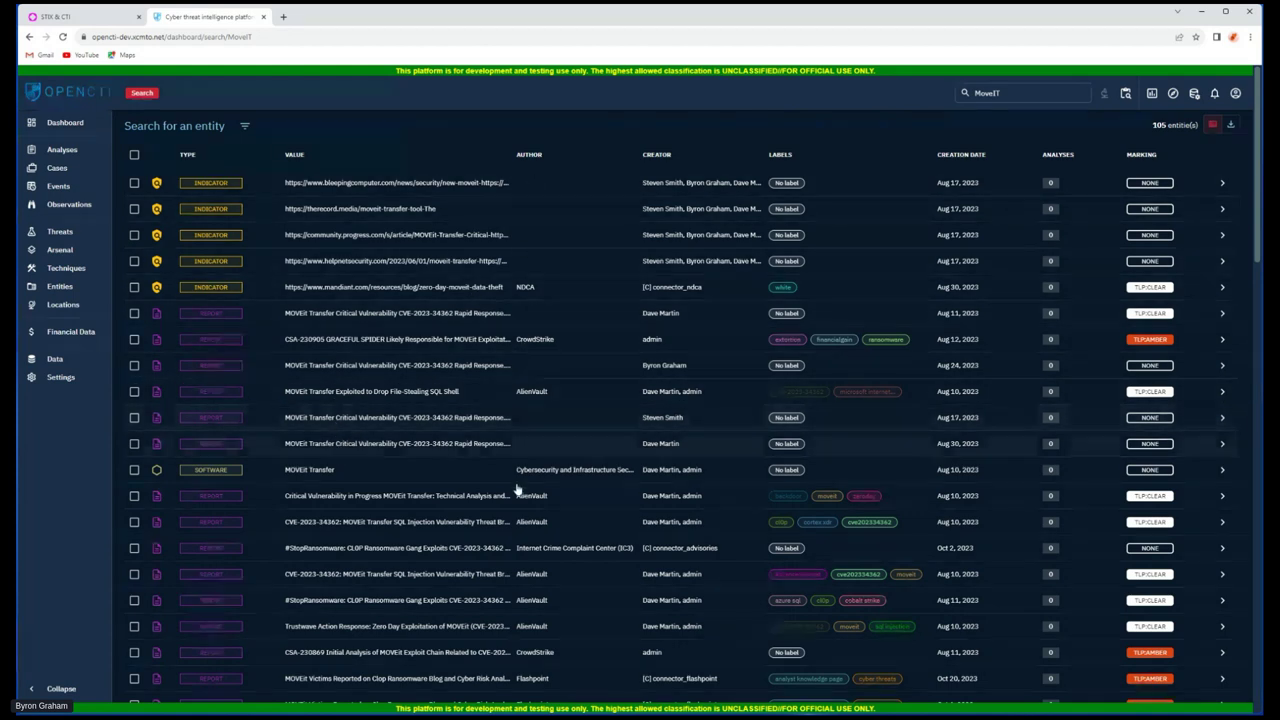
Open the MOVEit Transfer software entry, follow its relationship to vulnerability CVE-2023-34362, and expand the vulnerability's full description.
left_click(312, 472)
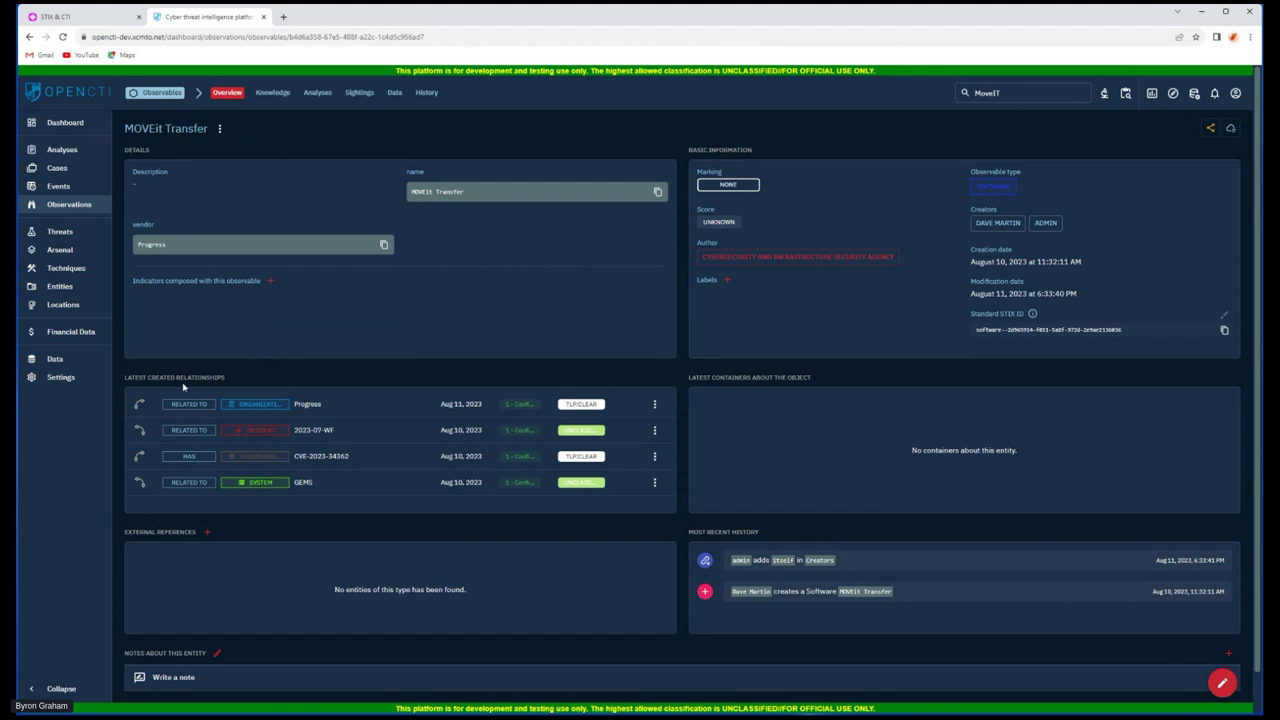
left_click(331, 459)
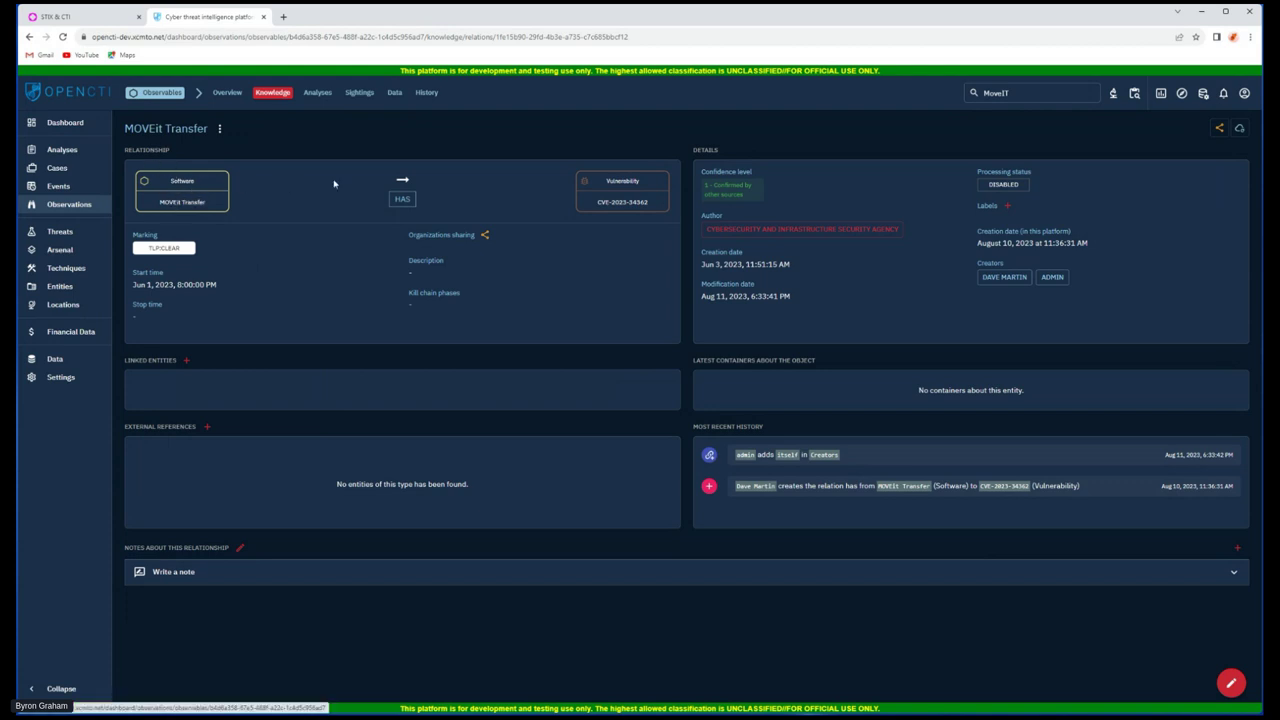
left_click(625, 189)
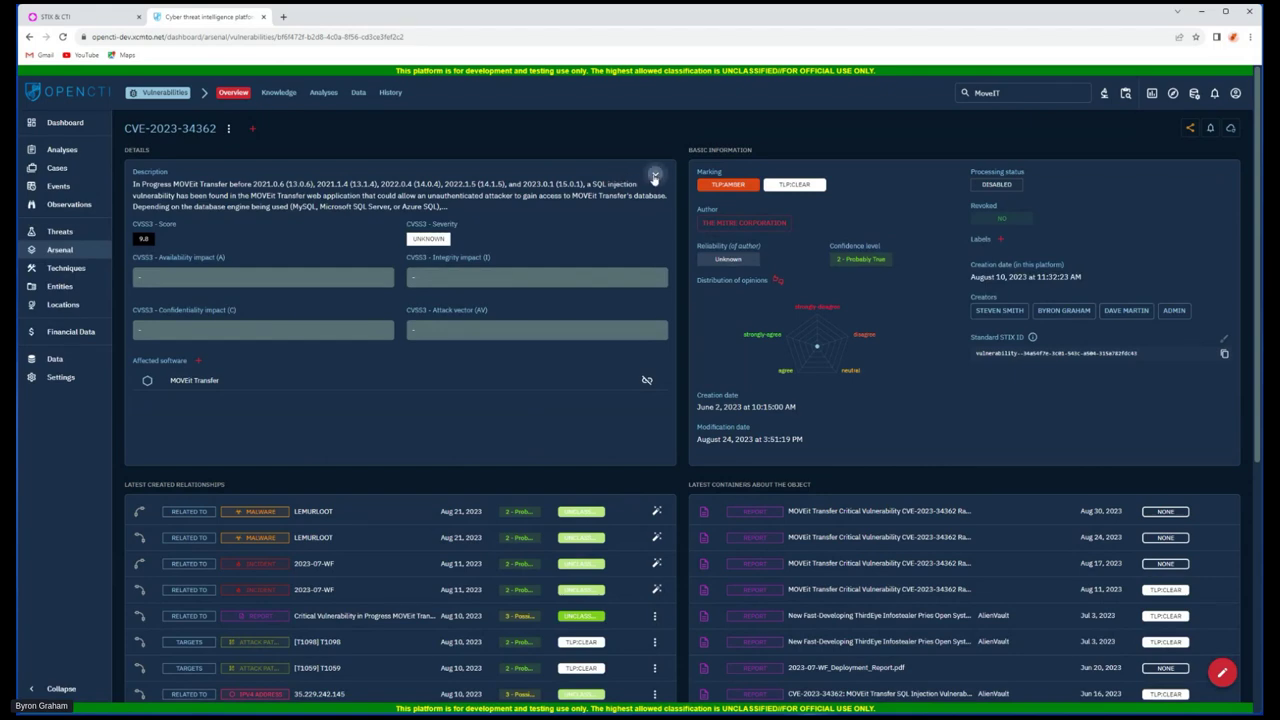
left_click(655, 177)
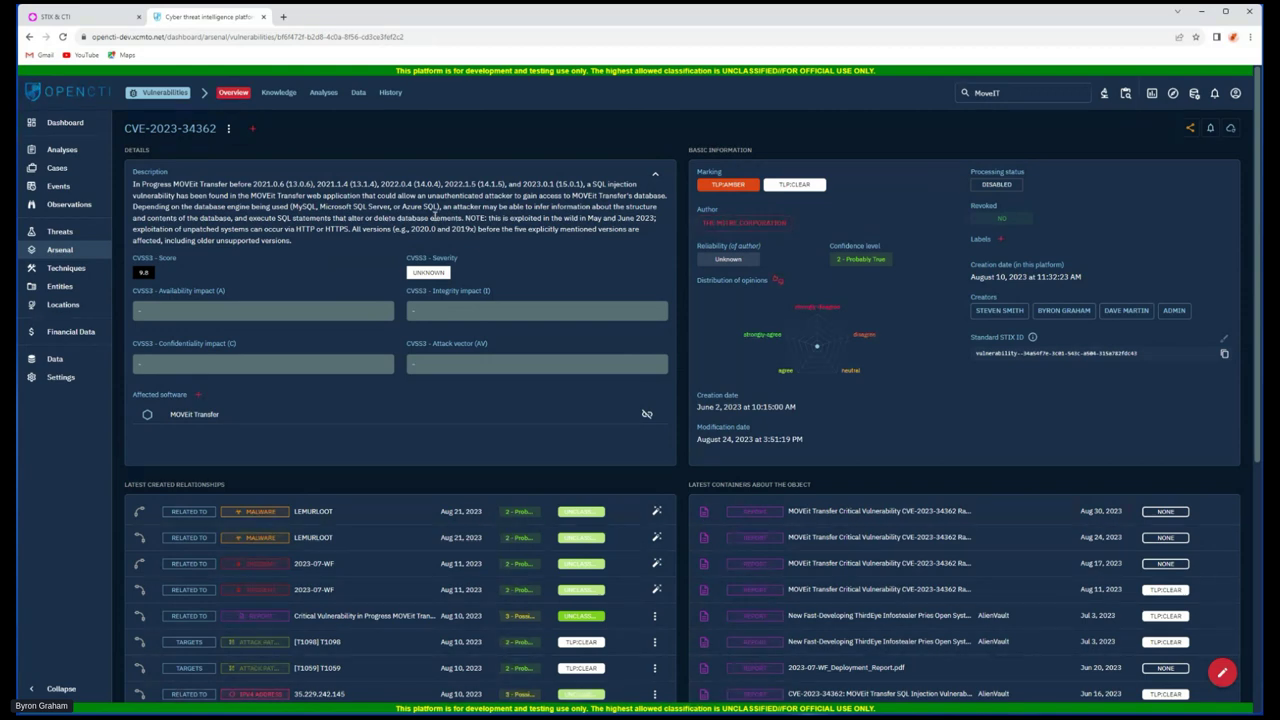
Browse the vulnerability's external reference on Progress MOVEit Transfer exploitation information, review the article's revision history and recommended remediation, and close it.
scroll(390, 523, "down", 2)
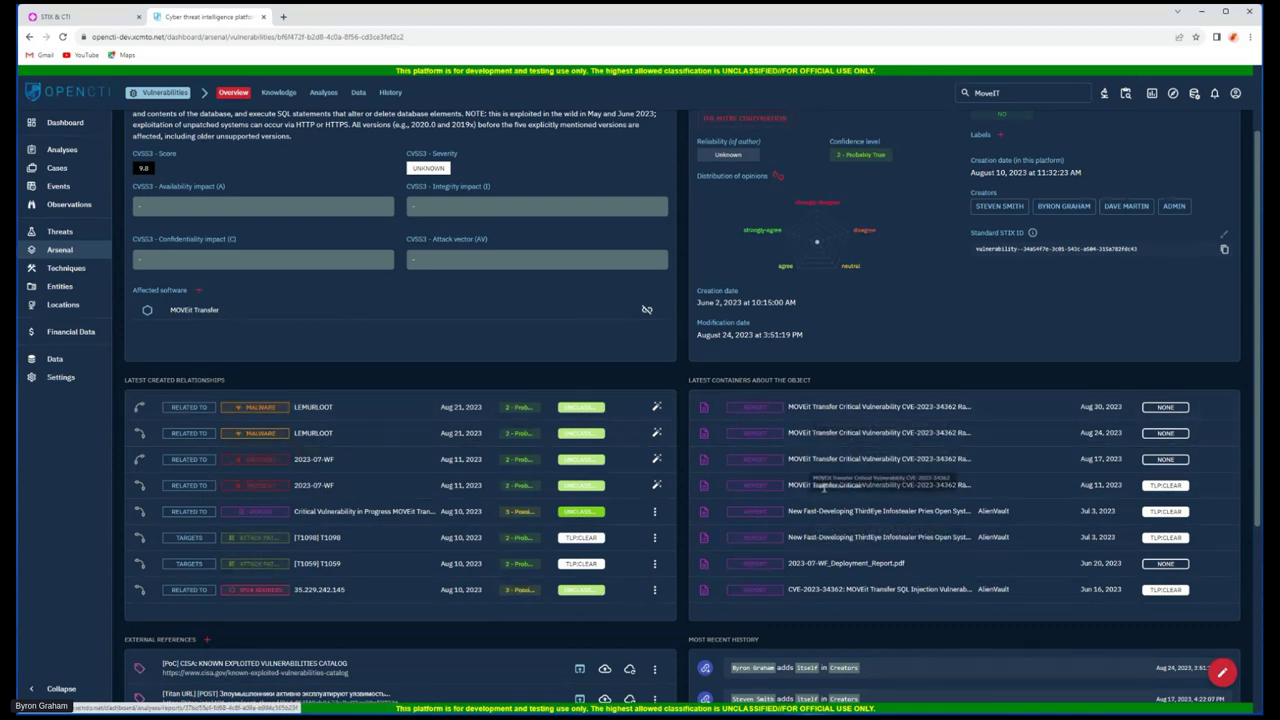
scroll(722, 487, "down", 2)
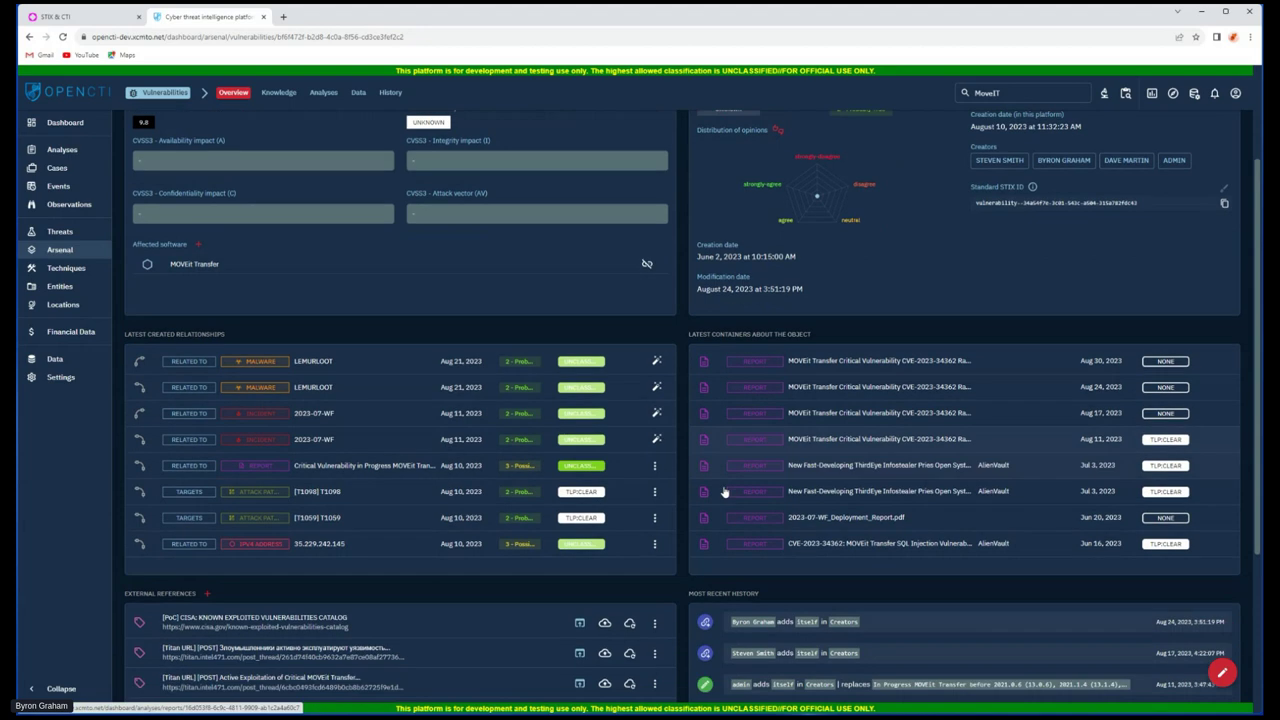
scroll(719, 491, "down", 1)
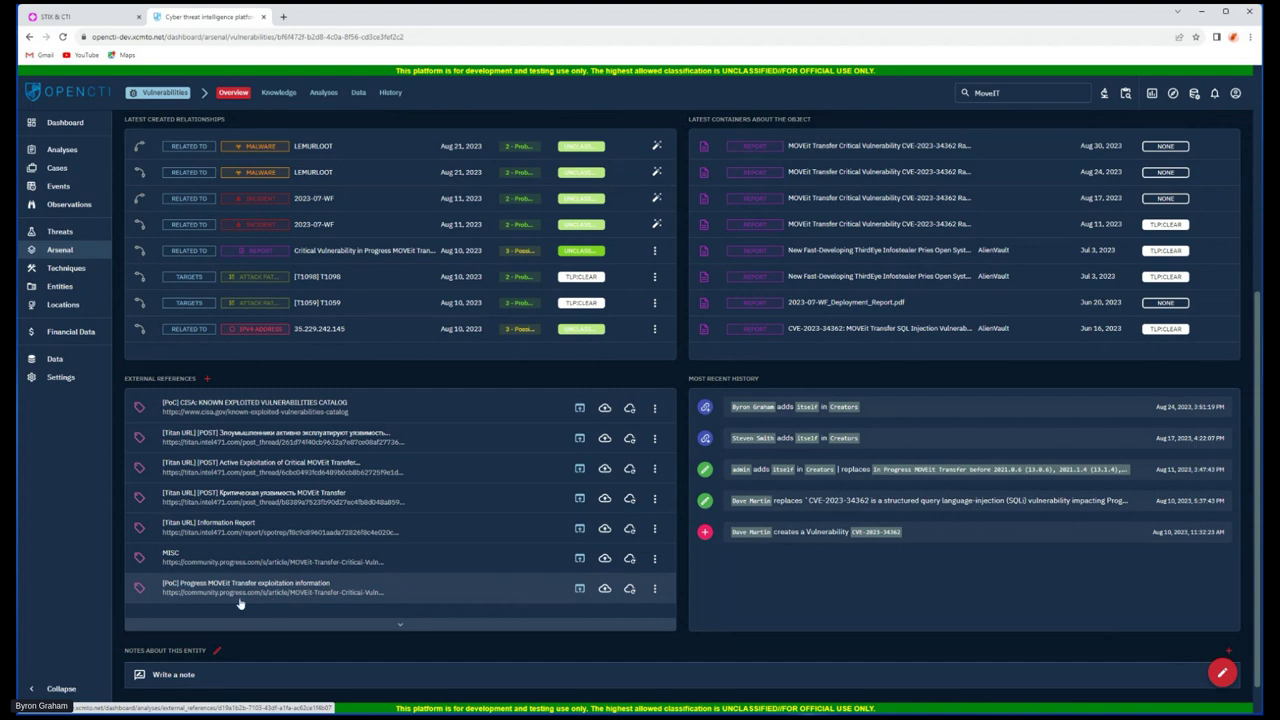
left_click(580, 590)
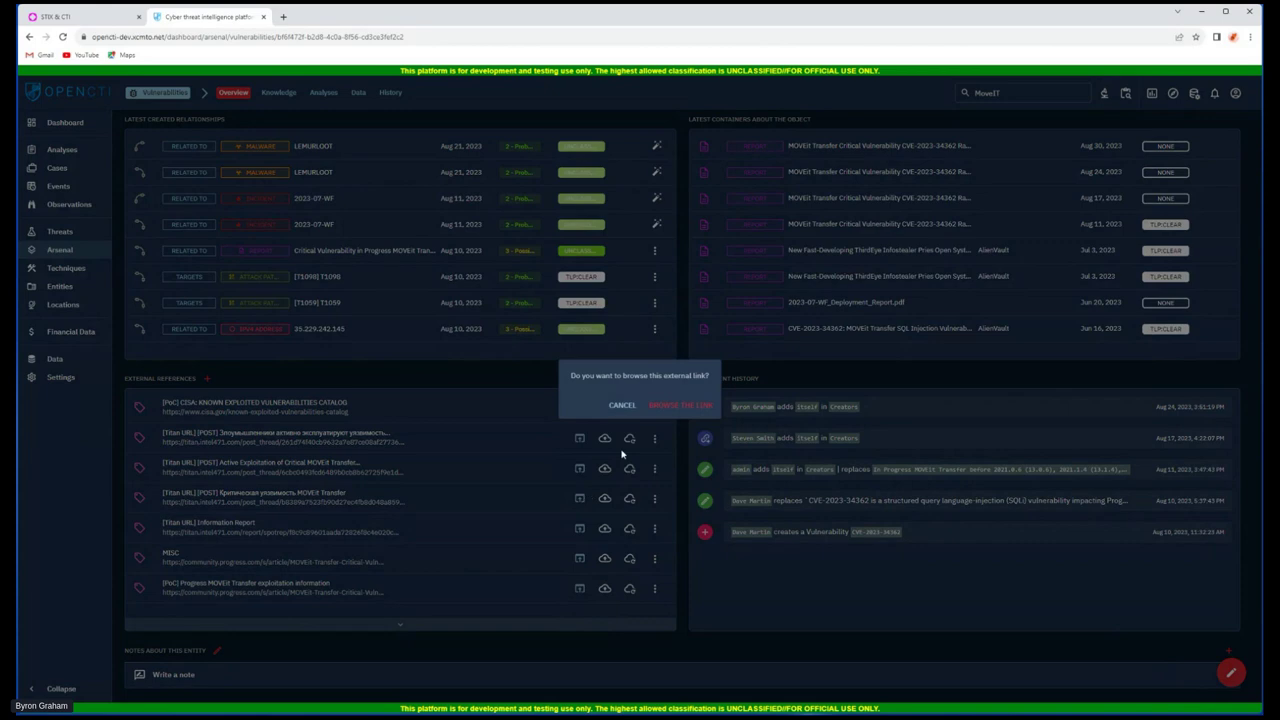
left_click(668, 408)
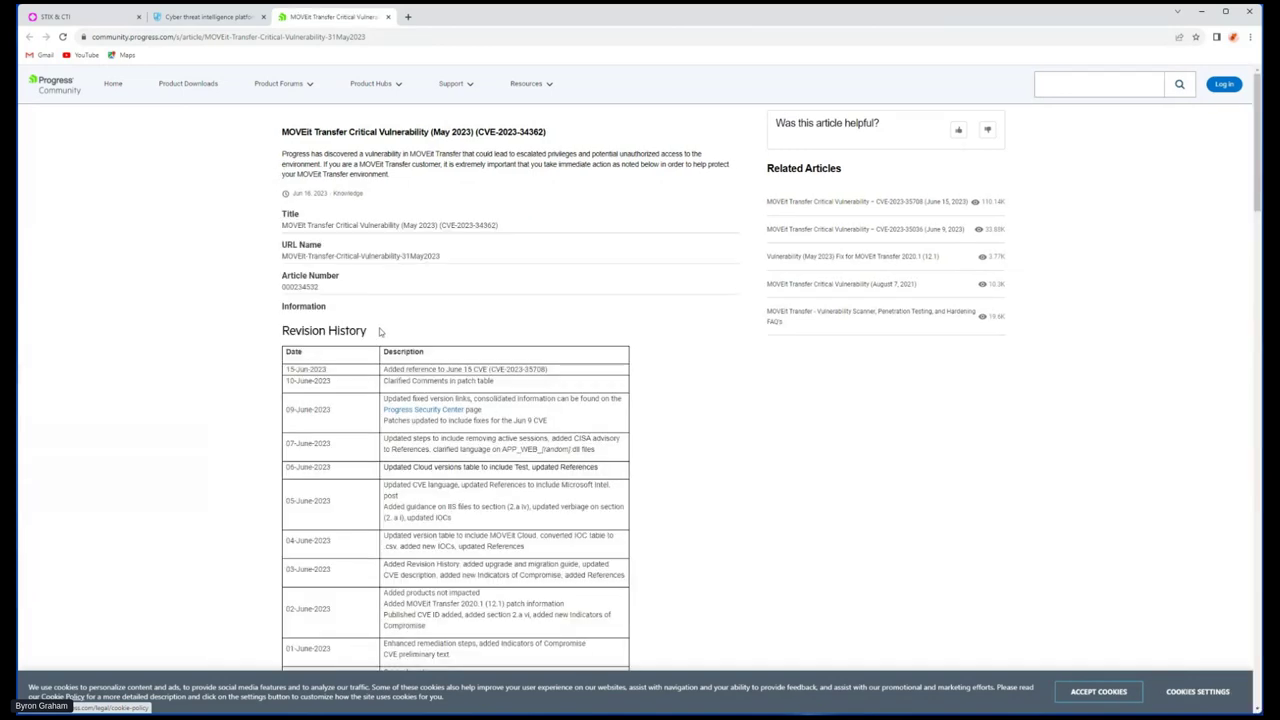
scroll(379, 336, "down", 4)
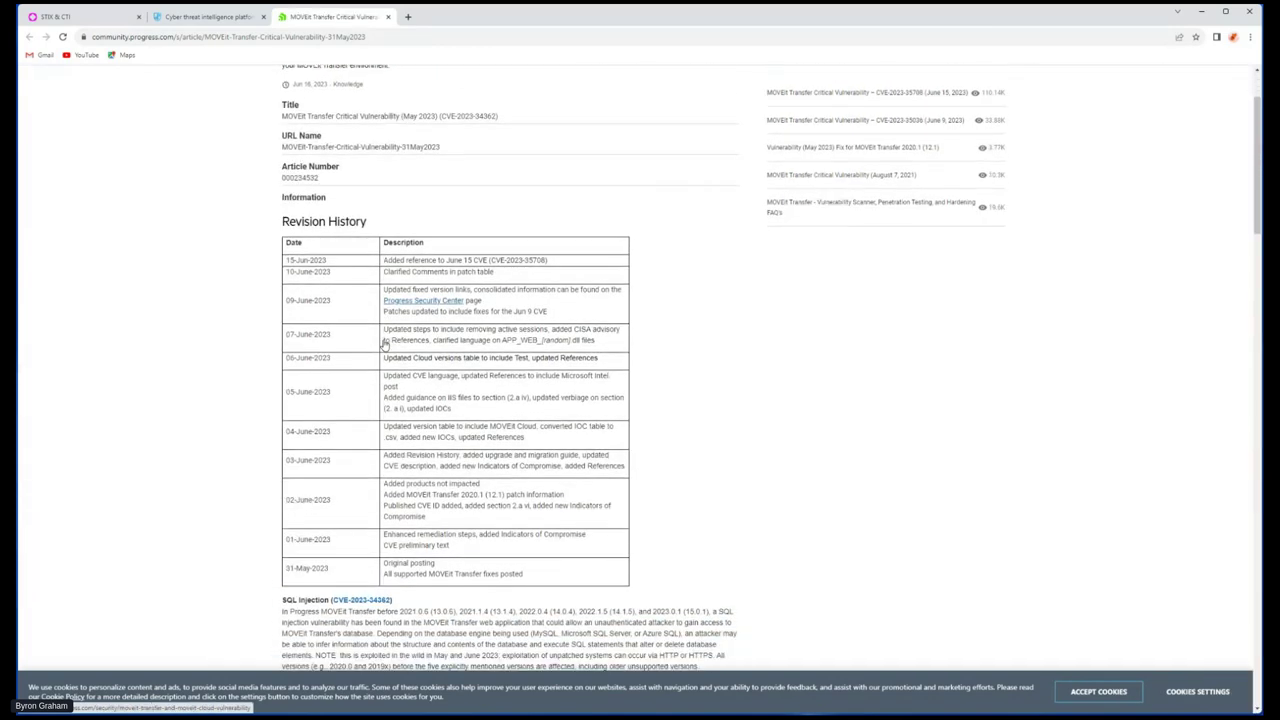
scroll(388, 345, "down", 5)
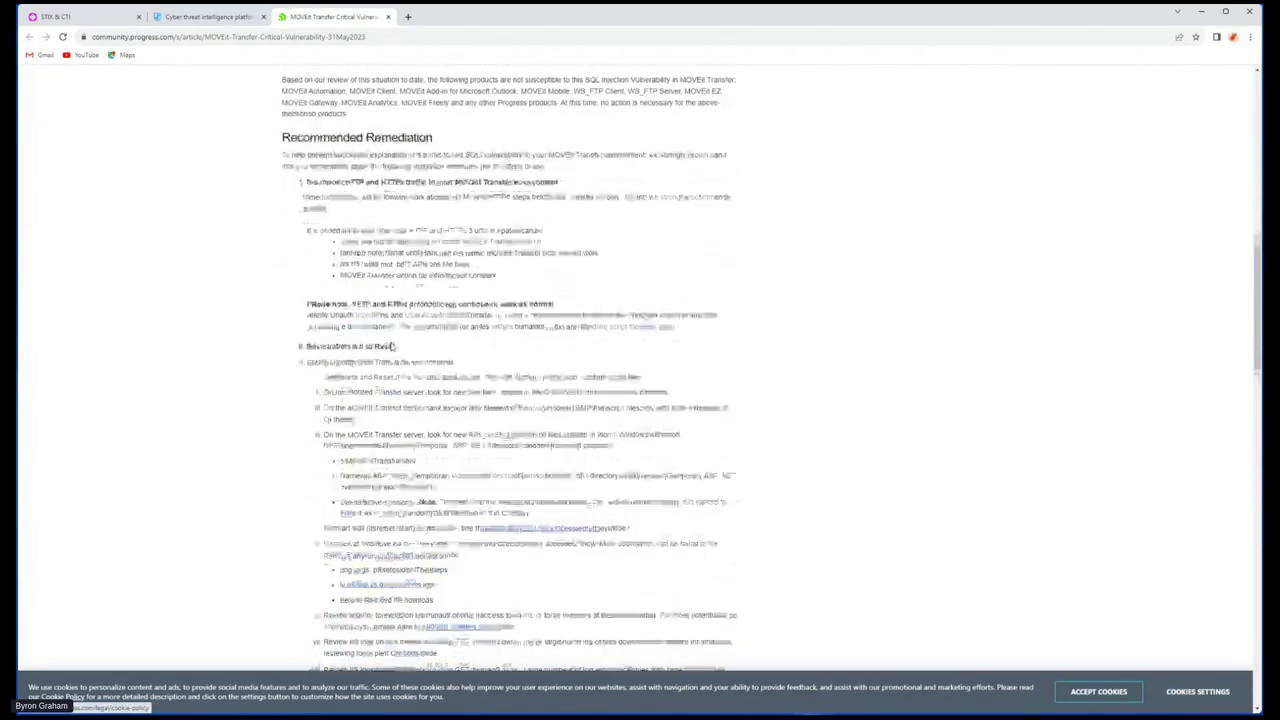
scroll(366, 139, "up", 1)
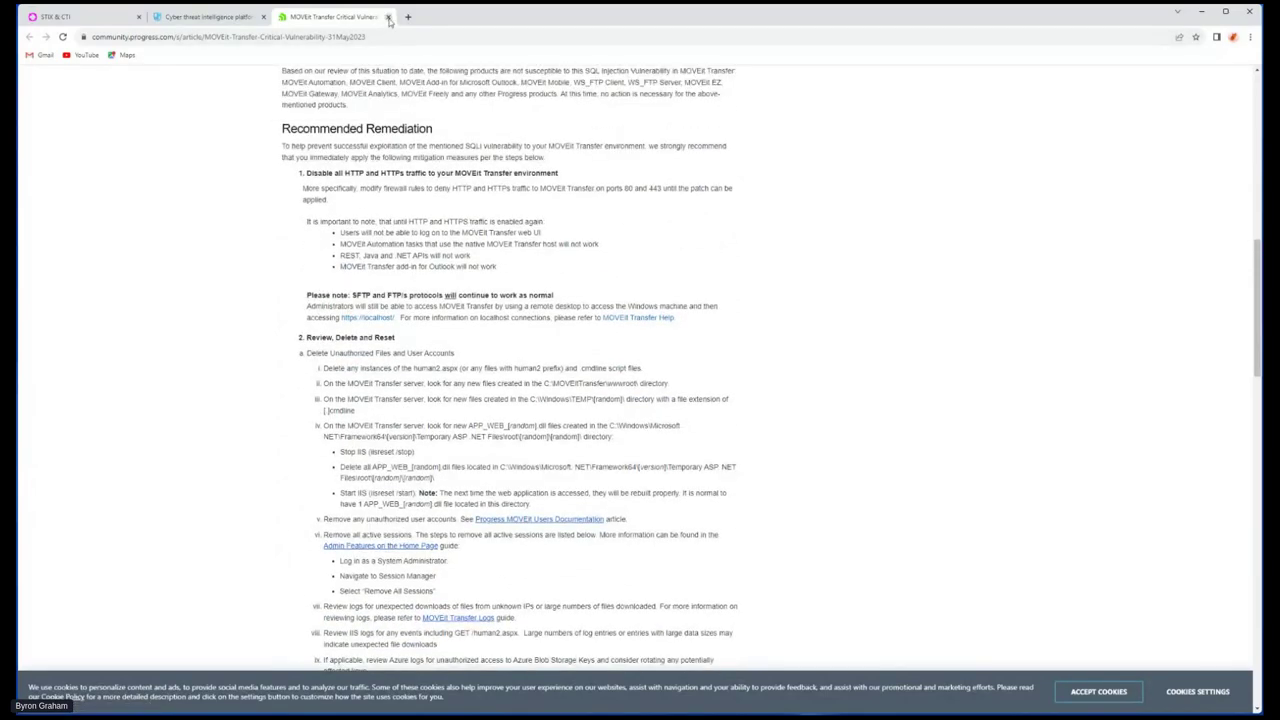
left_click(388, 16)
Review the vulnerability's details, latest created relationships and the reports that contain it.
left_click(375, 303)
scroll(434, 391, "up", 3)
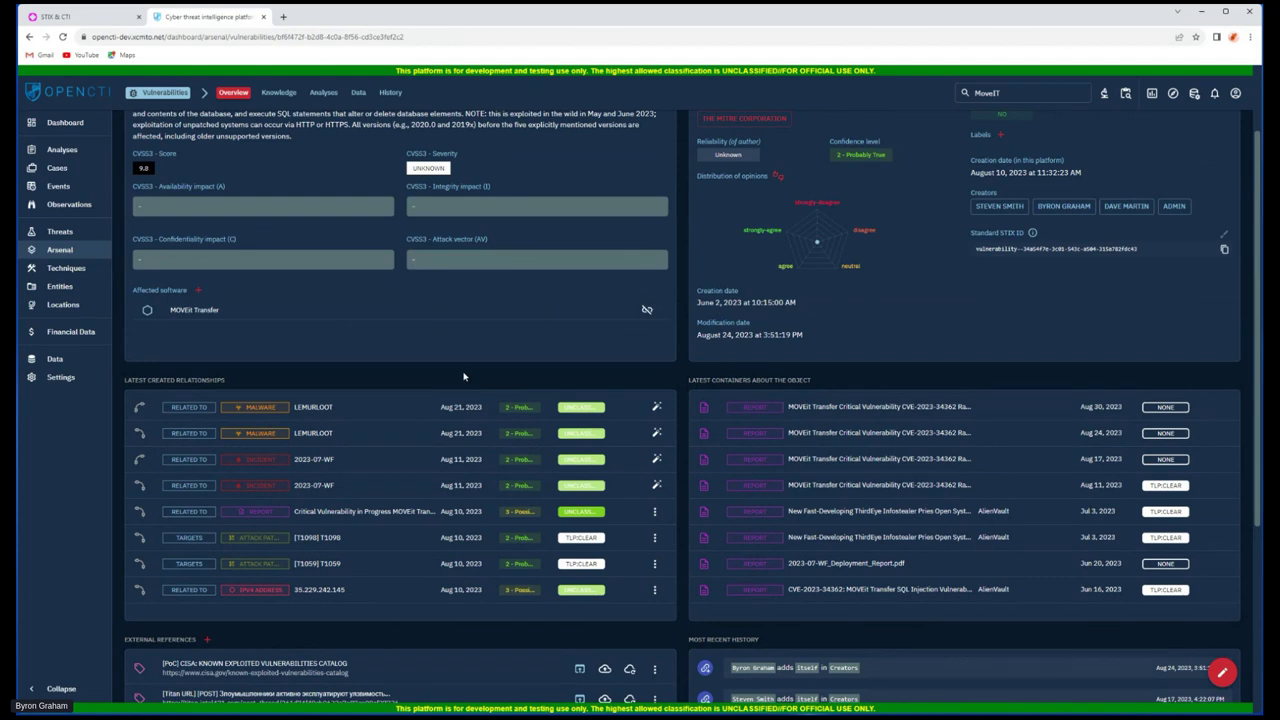
scroll(463, 376, "up", 1)
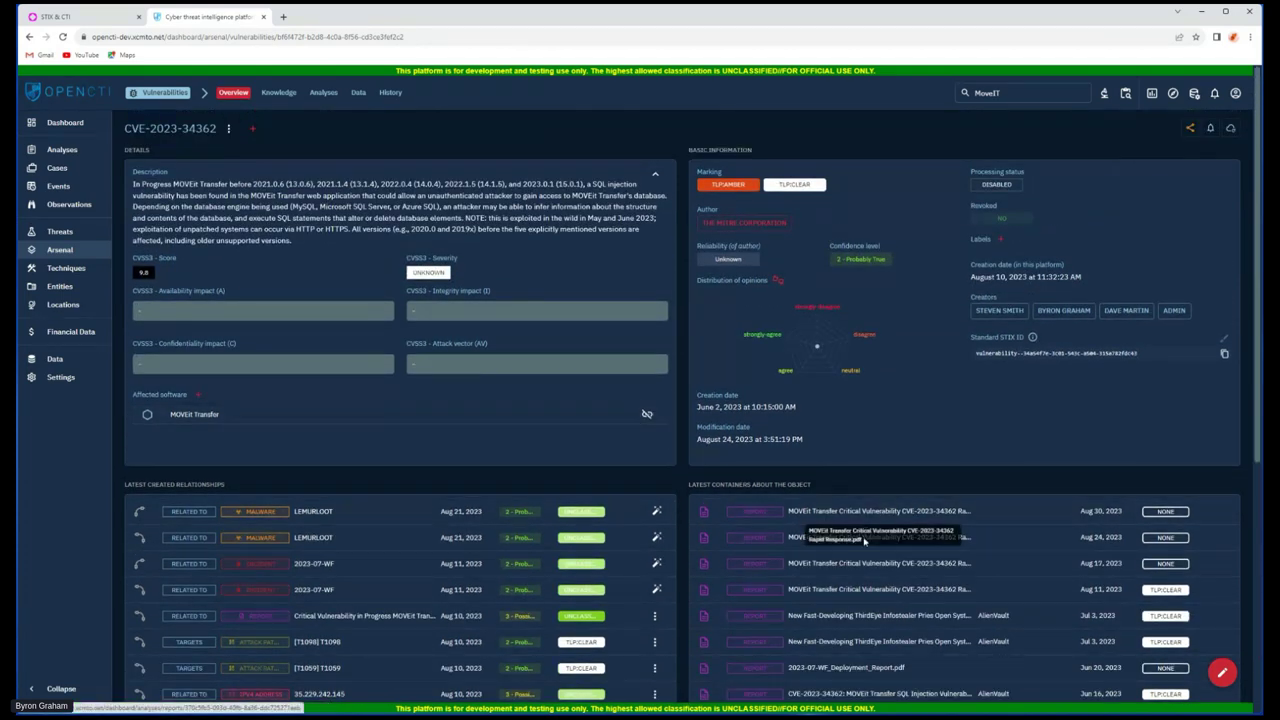
scroll(760, 500, "down", 1)
scroll(614, 440, "up", 1)
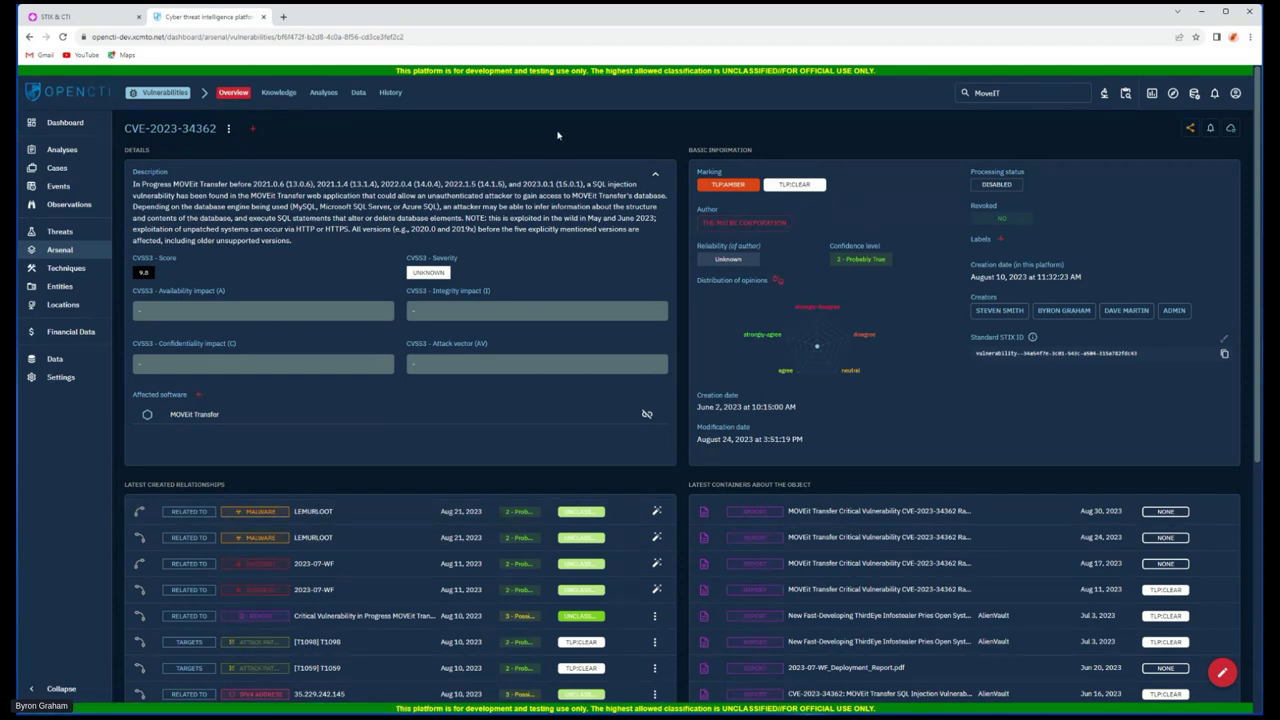
Replace the search term with yara and run the search.
left_click_drag(1010, 91, 909, 91)
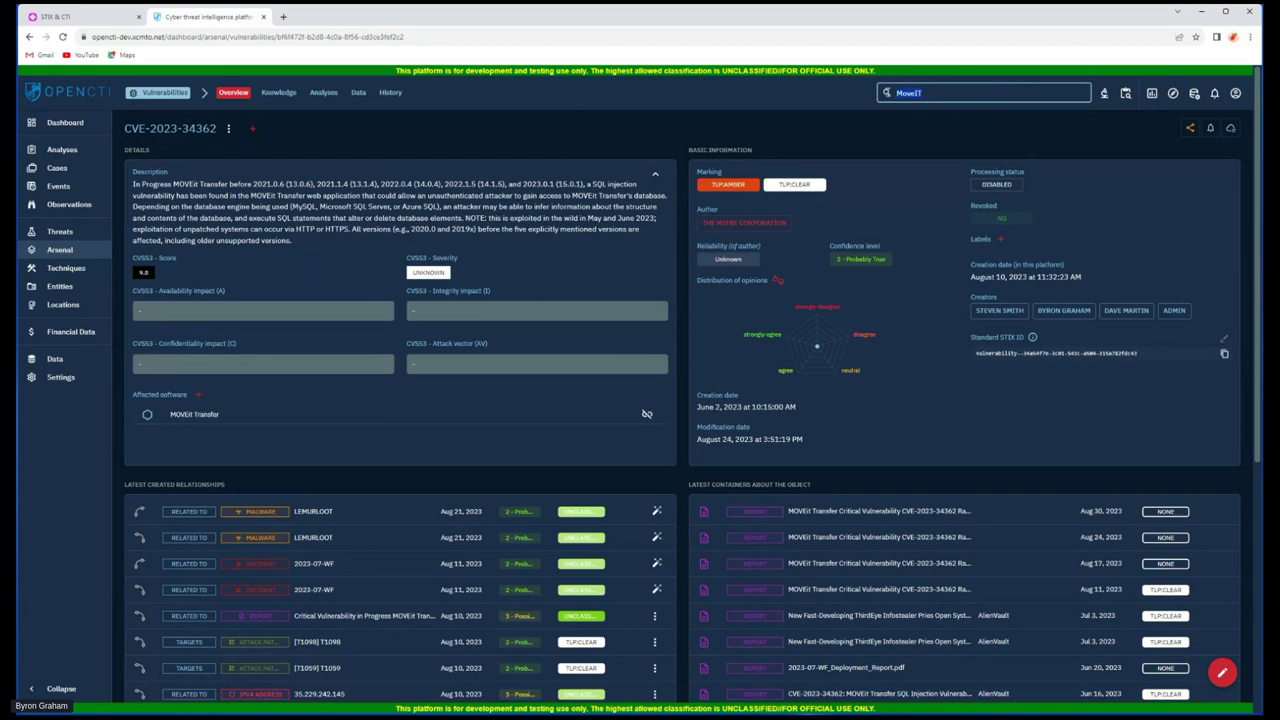
type("ya")
key("Return")
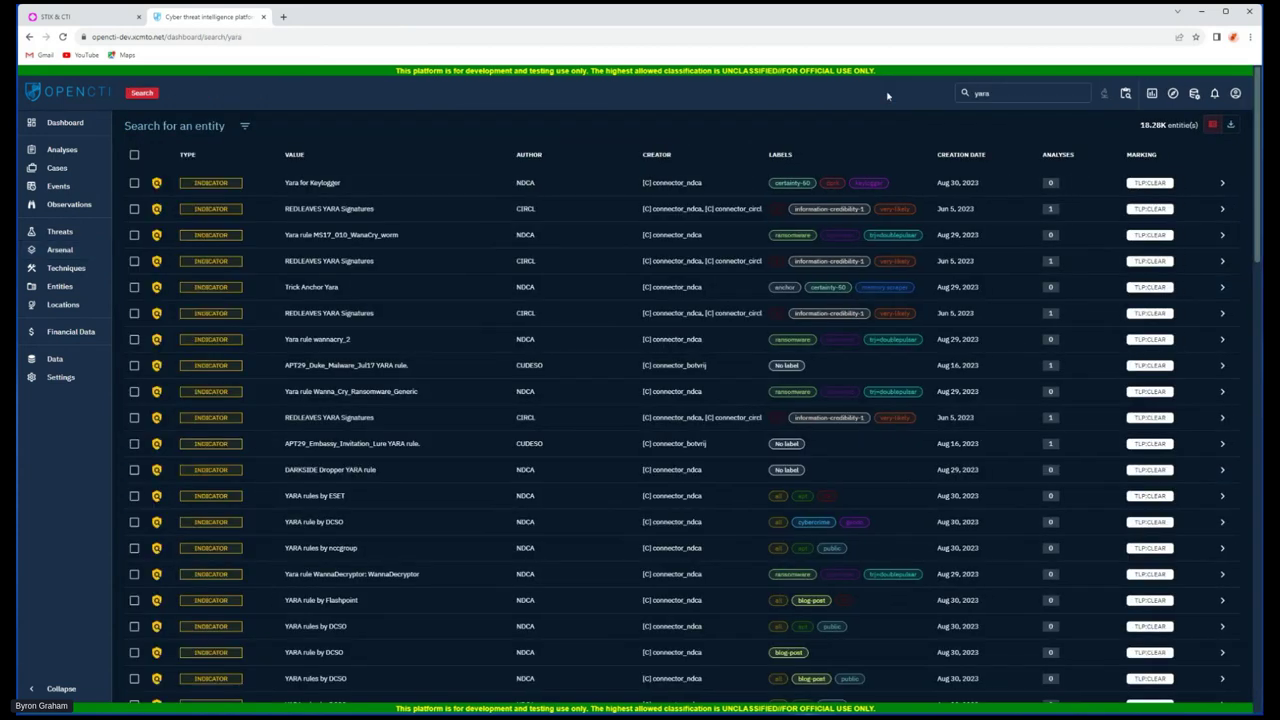
Filter the yara search results to entity type Indicator with the label moveit transfer.
left_click(247, 130)
left_click(200, 160)
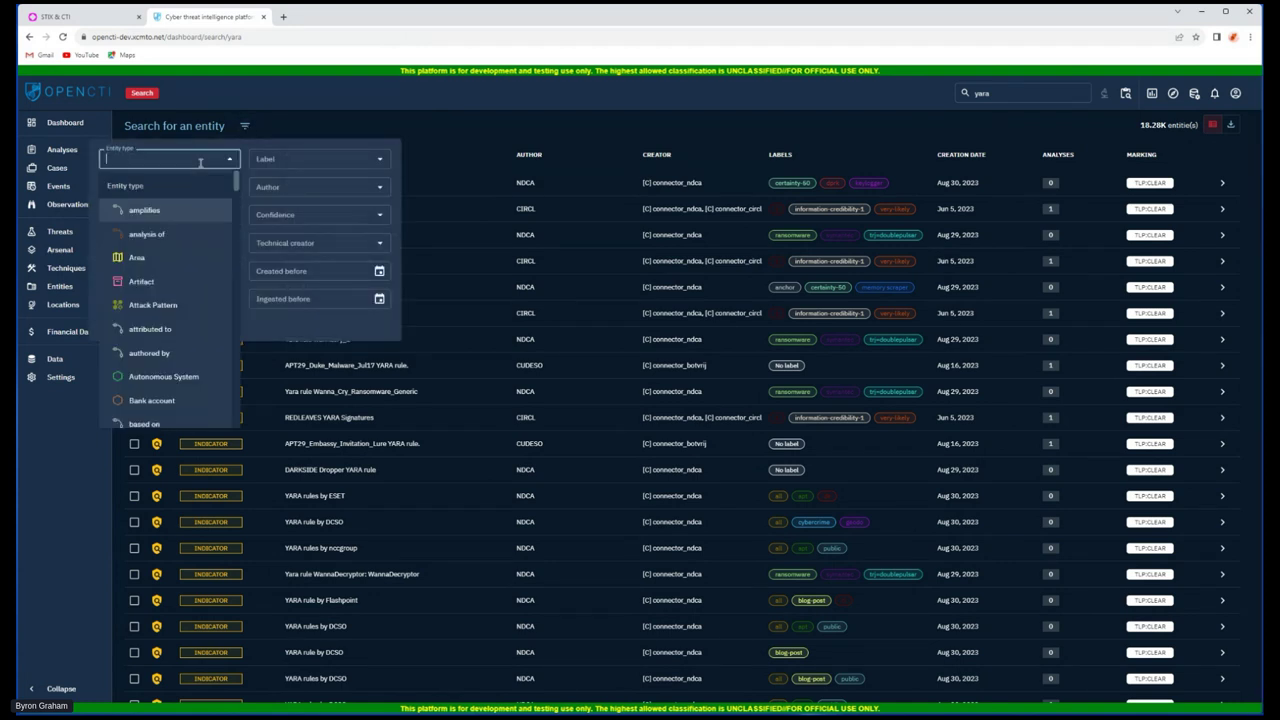
type("ind")
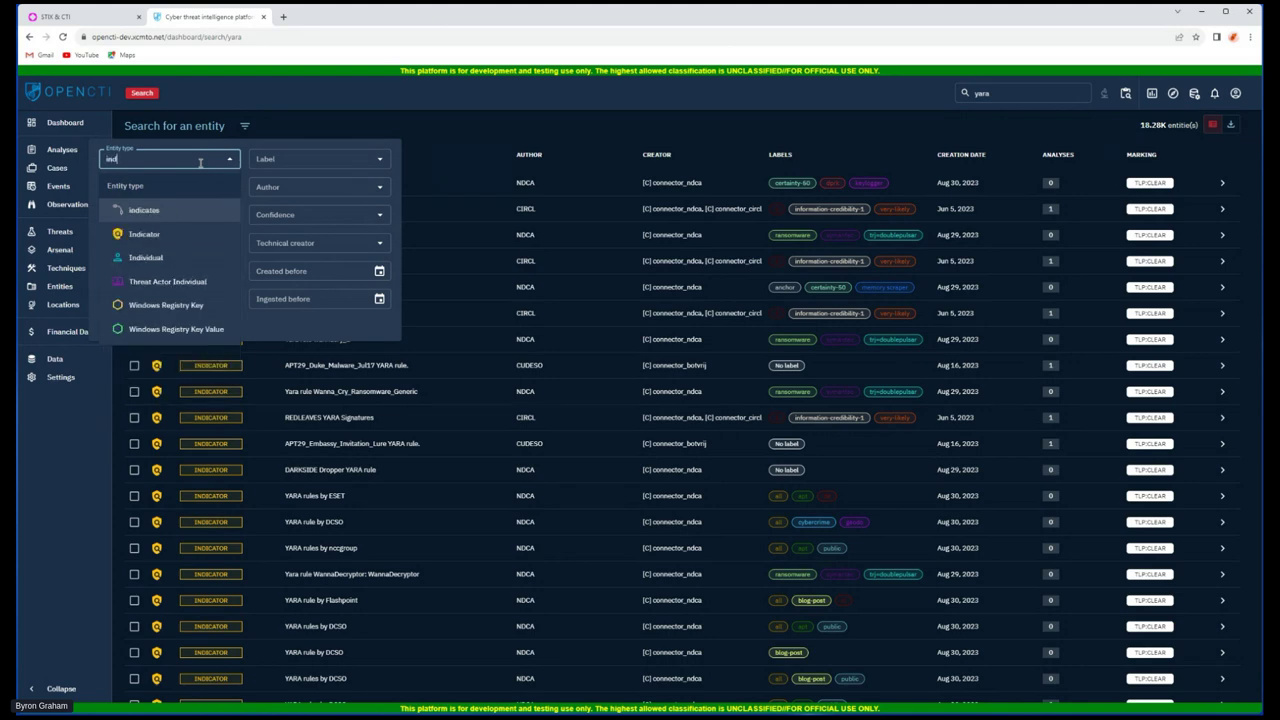
left_click(155, 234)
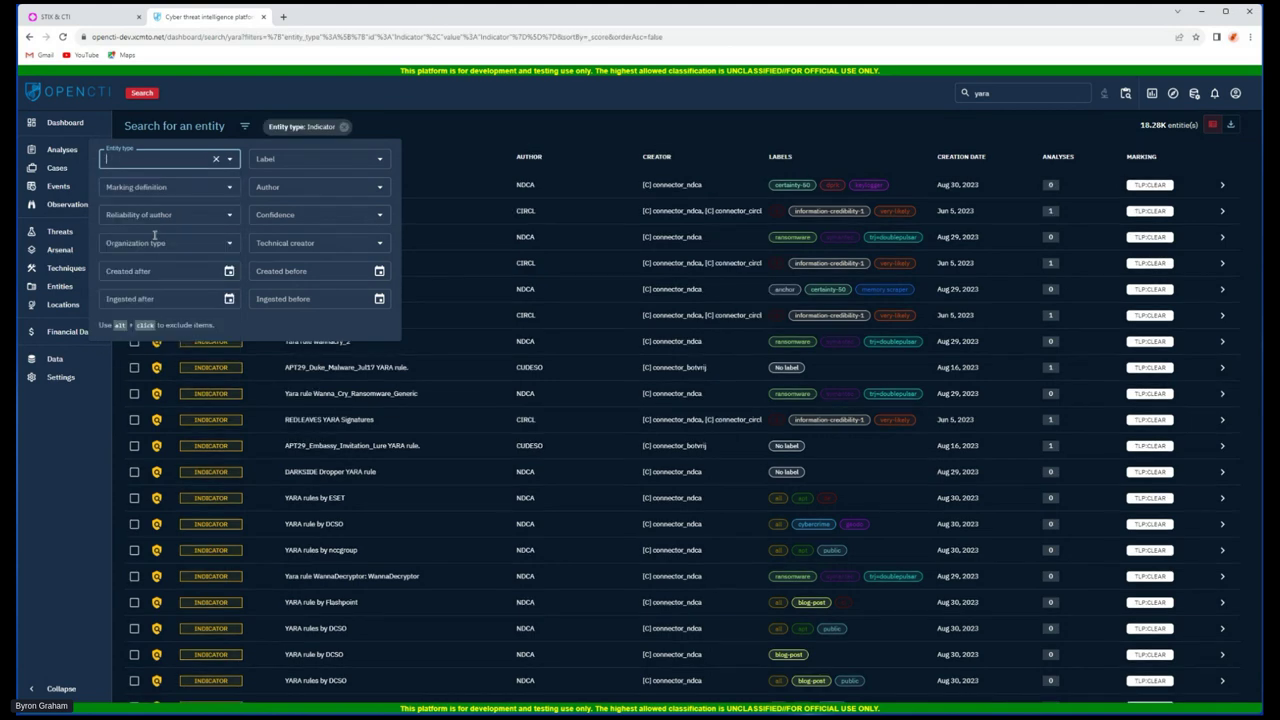
left_click(284, 159)
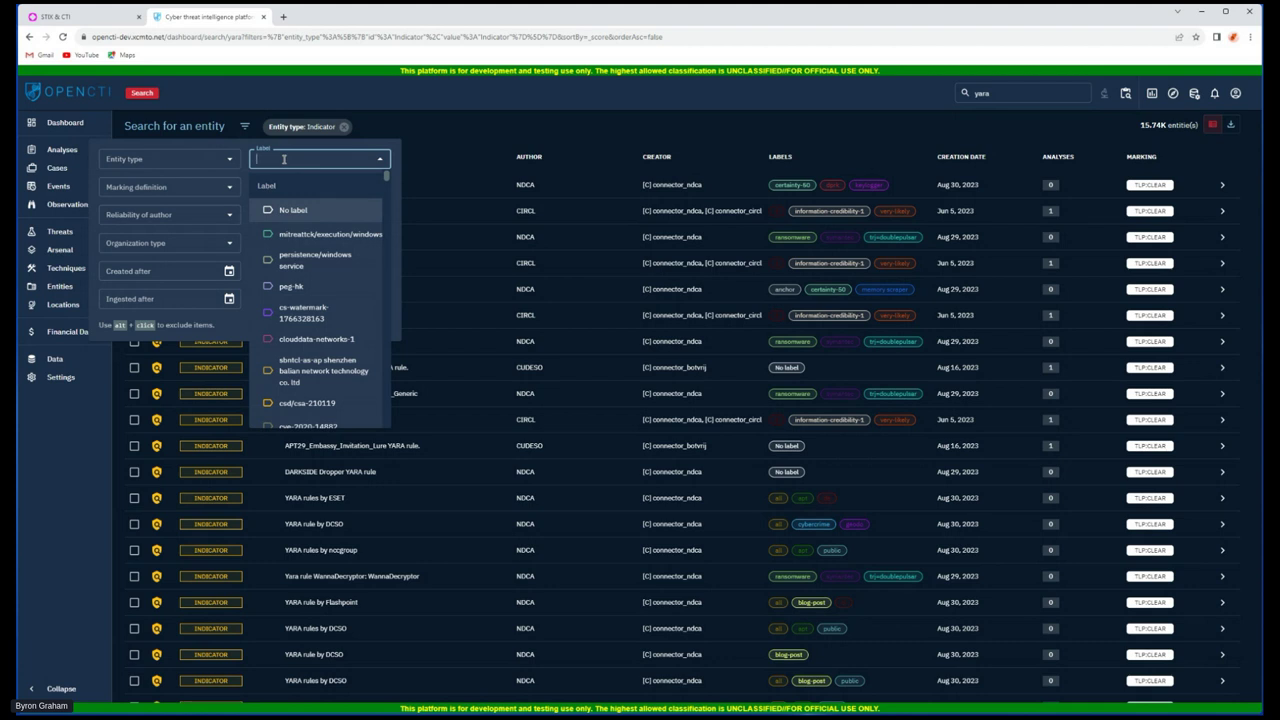
type("moveit")
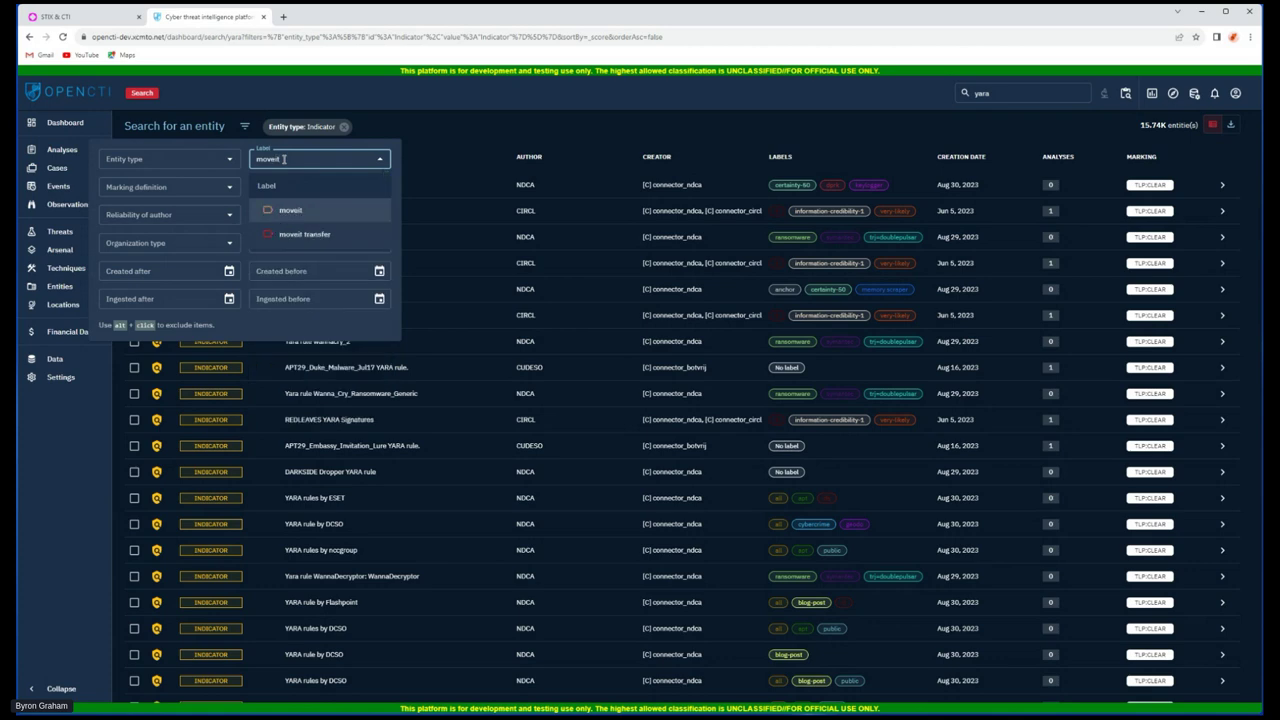
left_click(292, 233)
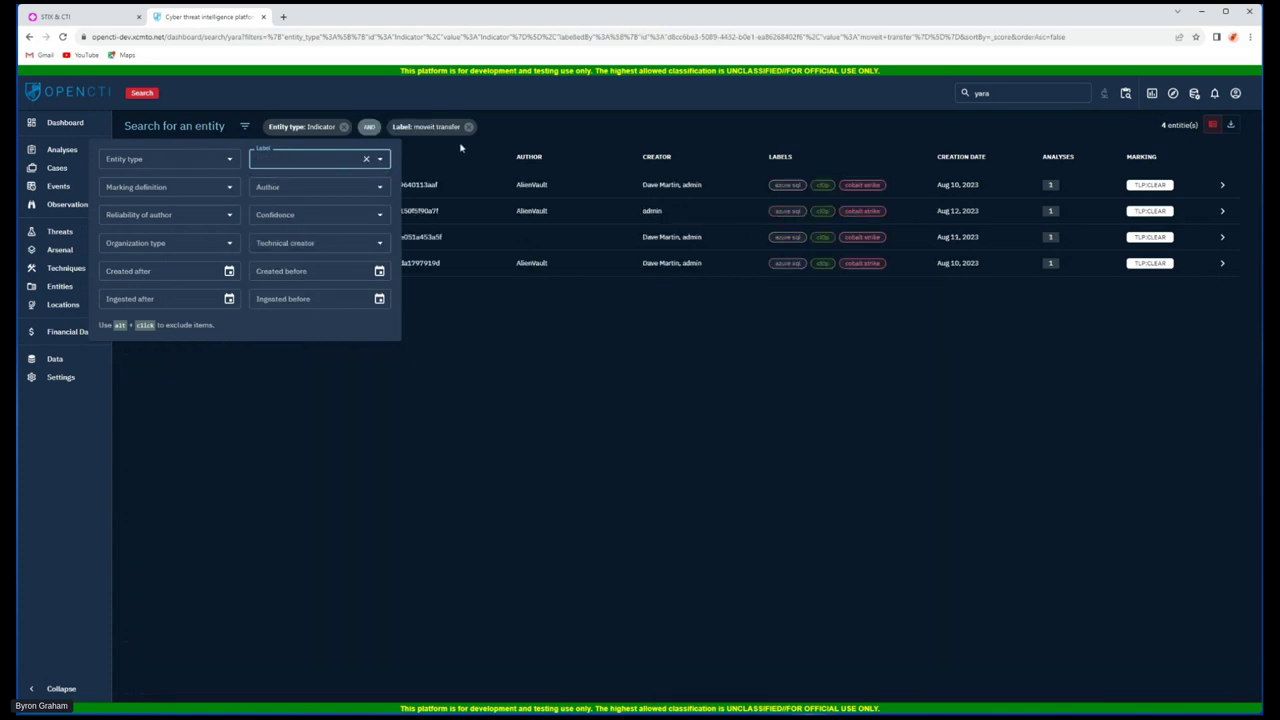
left_click(511, 134)
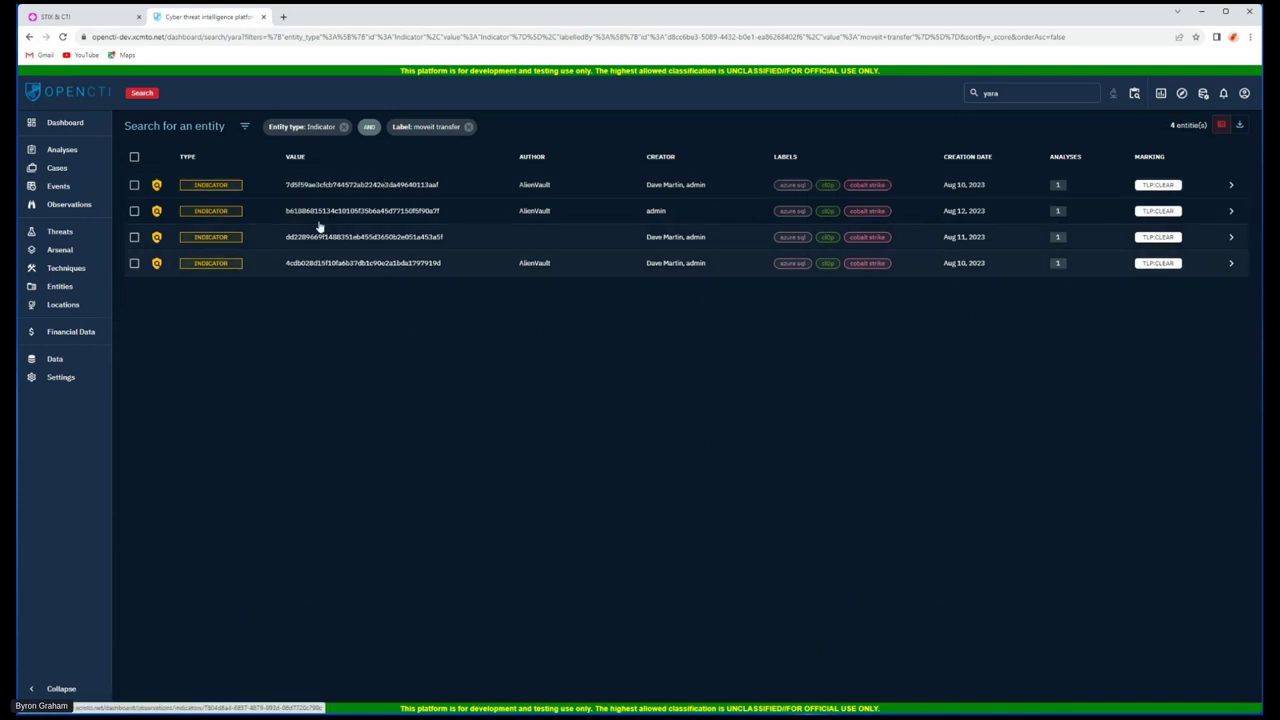
Open the first filtered indicator, examine its full YARA pattern, labels and relationships, and return to the search results.
left_click(321, 182)
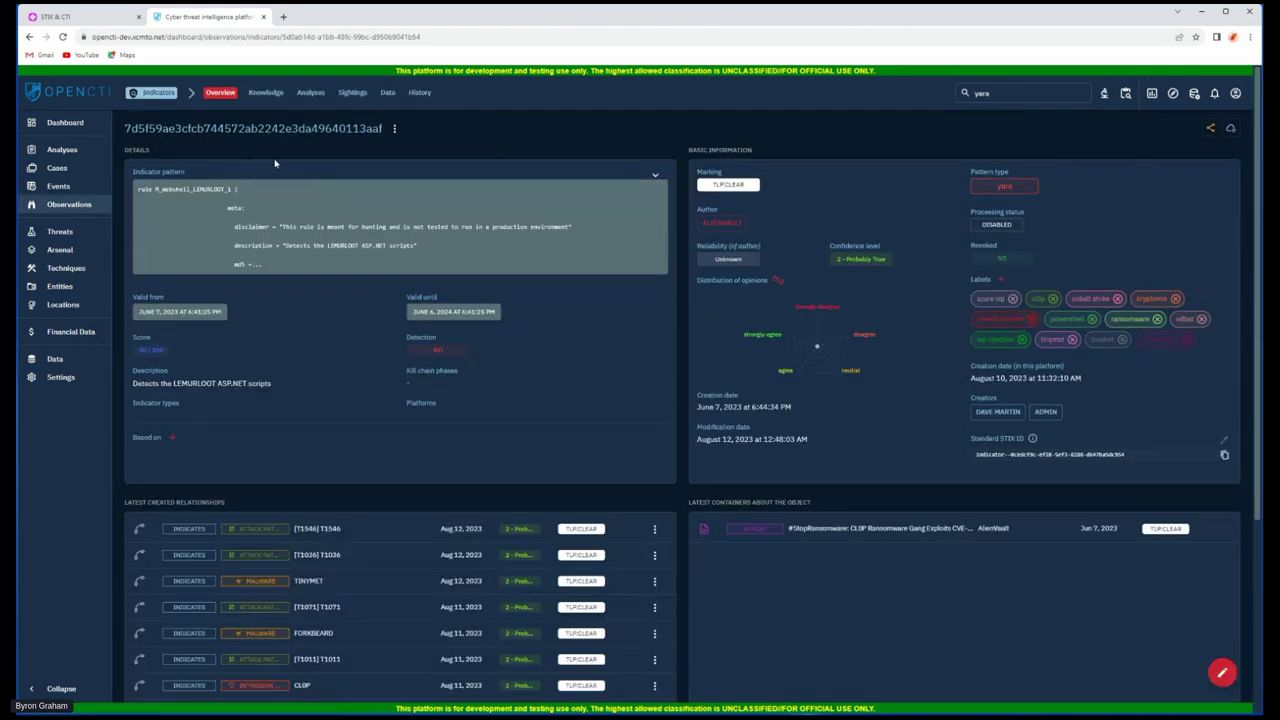
left_click(655, 175)
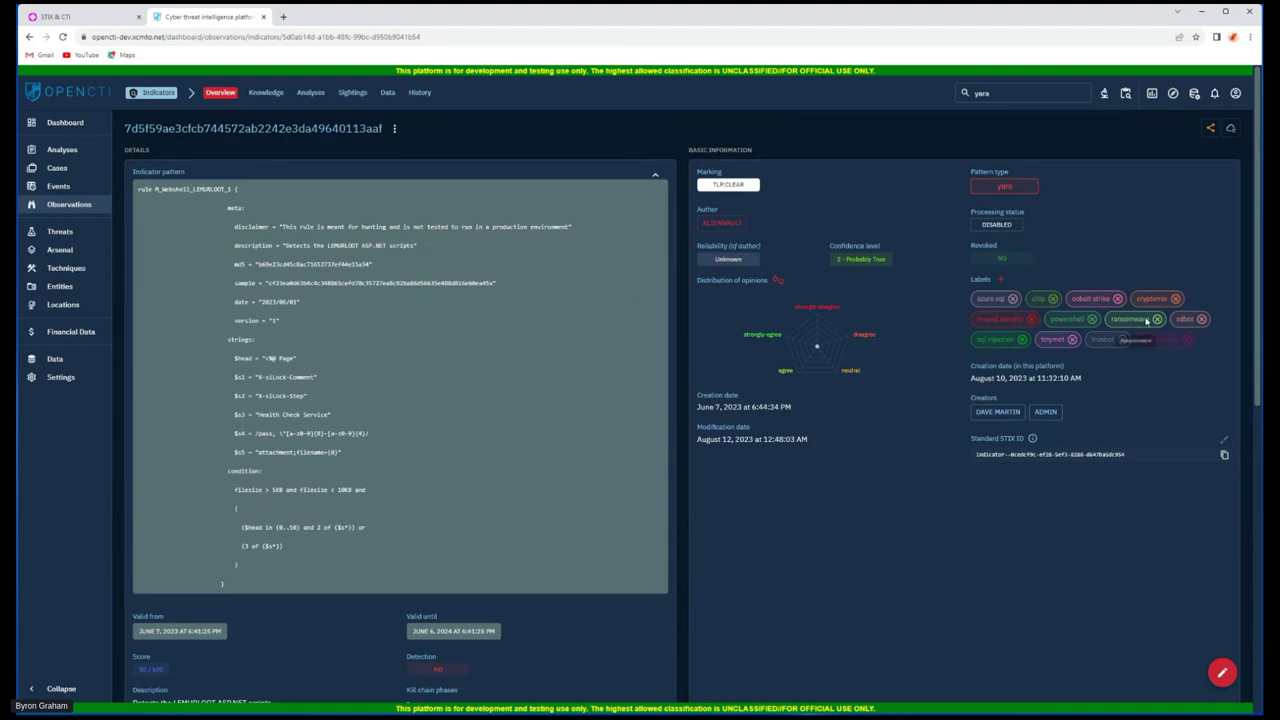
scroll(510, 408, "down", 4)
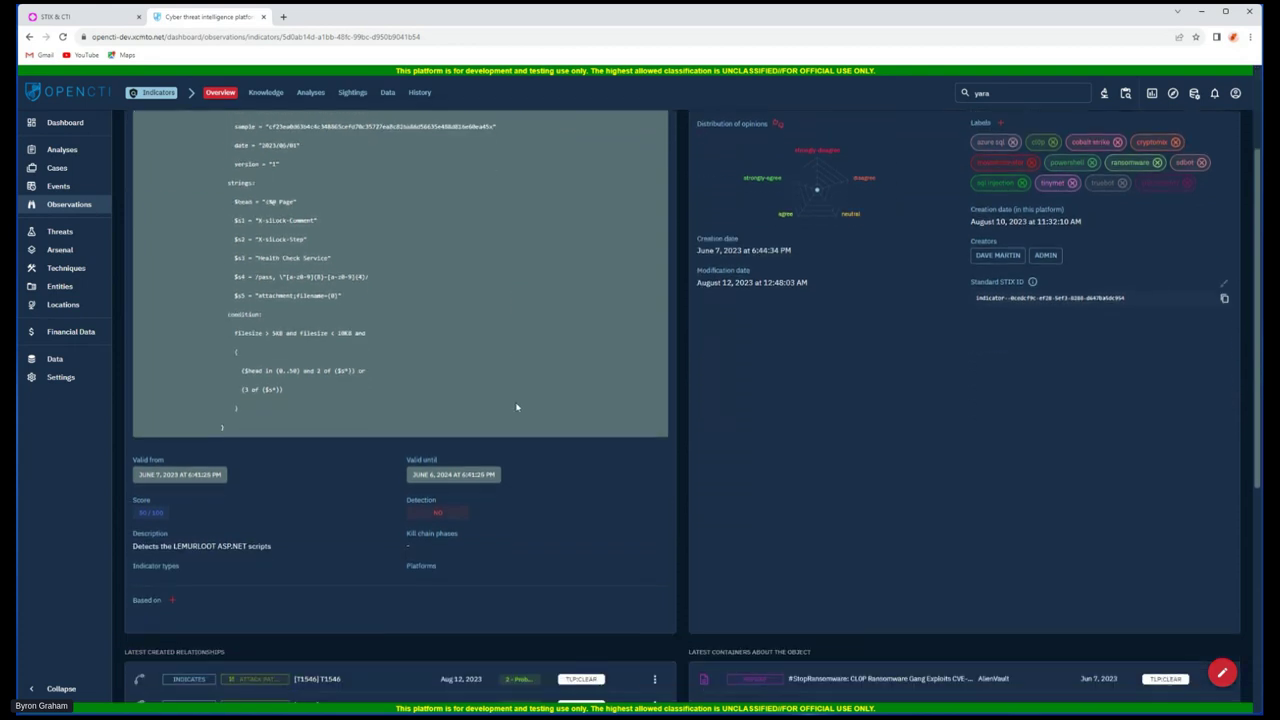
scroll(520, 412, "down", 1)
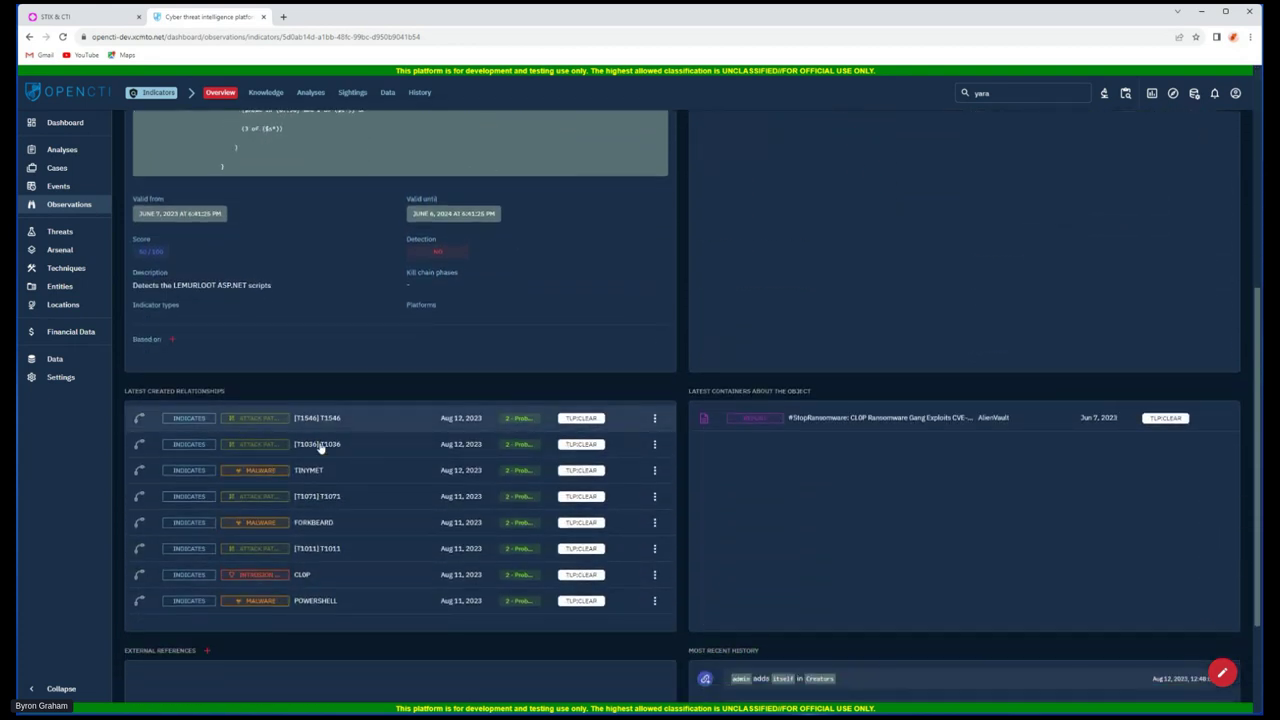
scroll(403, 443, "up", 5)
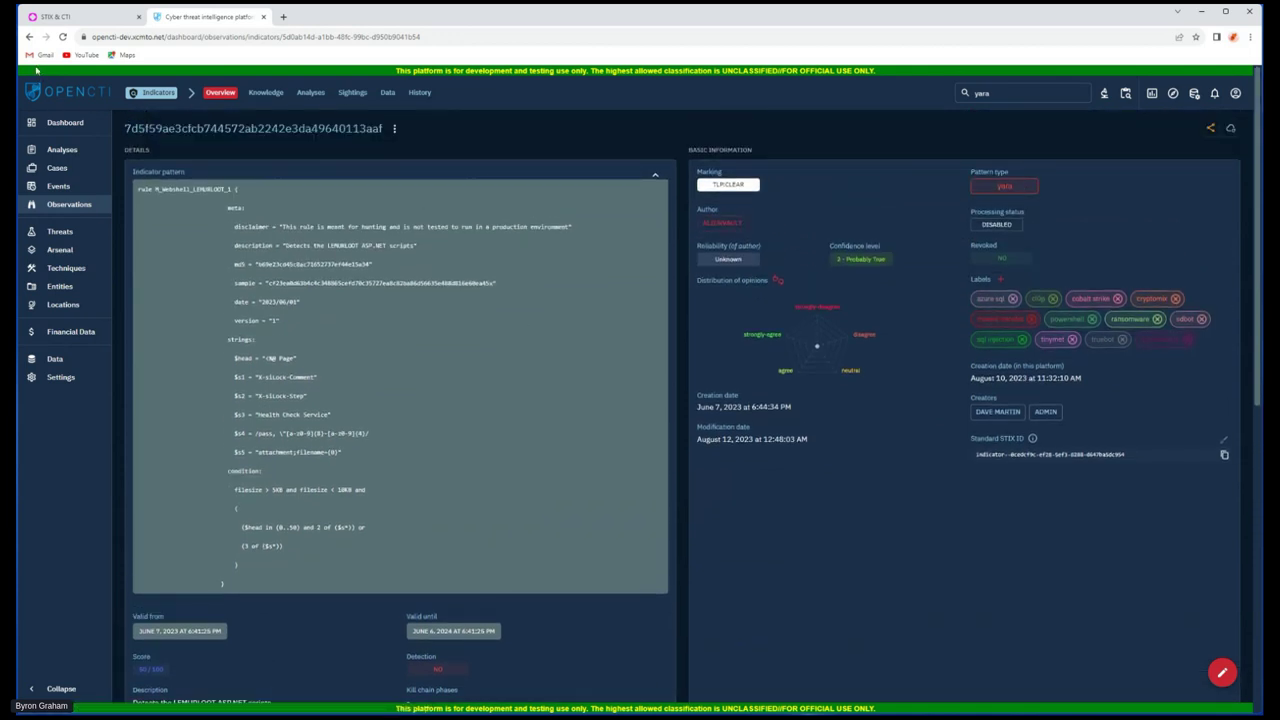
left_click(29, 36)
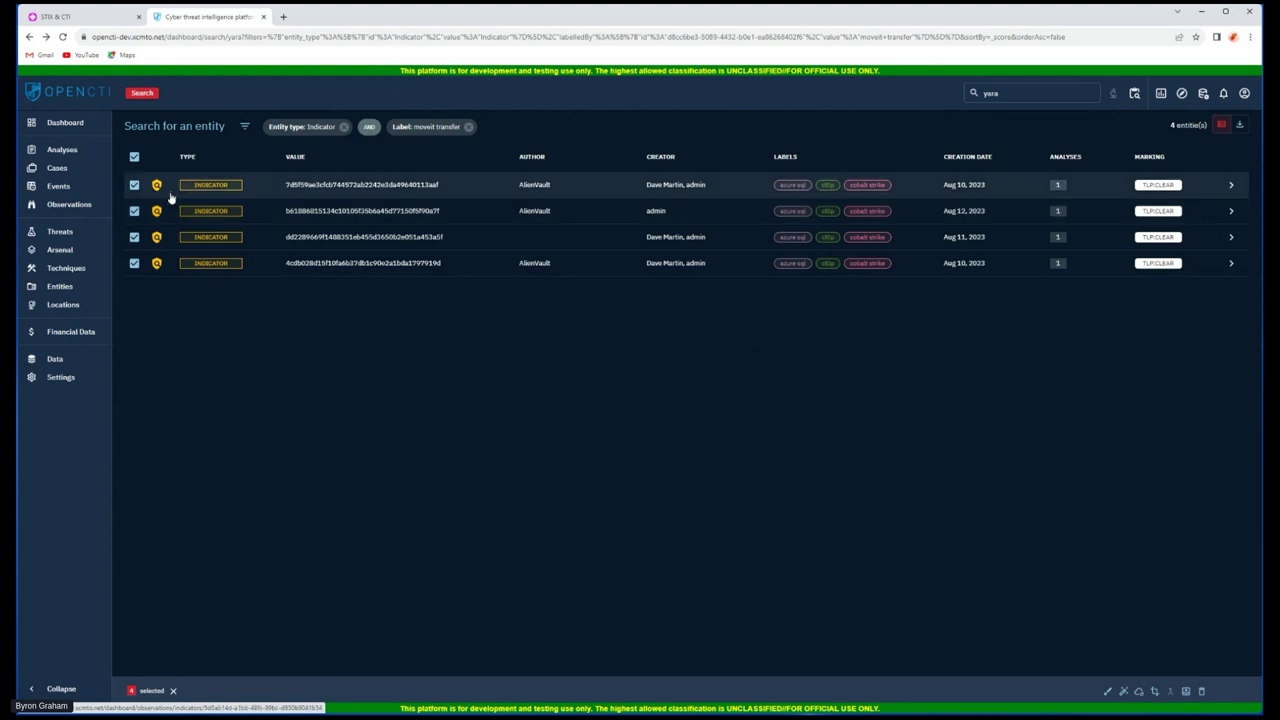
Go back through the visited pages to the main dashboard, reviewing the vulnerability's relationships, reports and external references on the way.
left_click(30, 37)
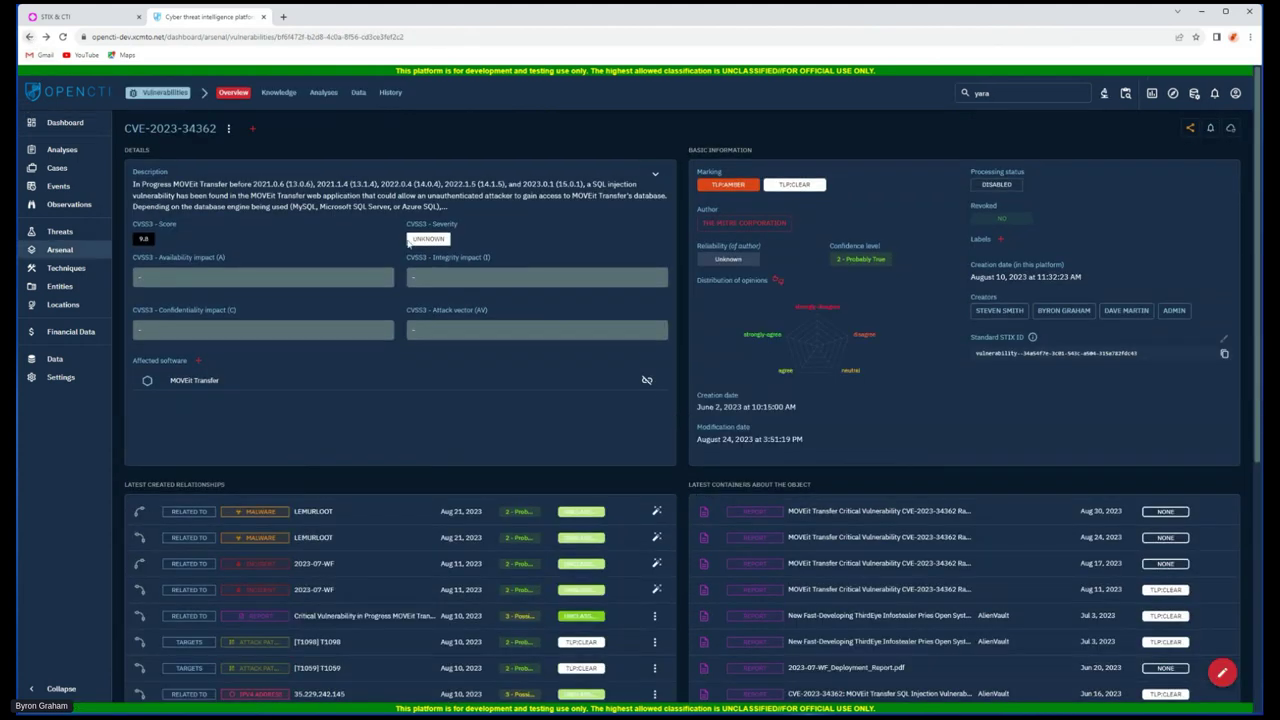
scroll(541, 313, "down", 2)
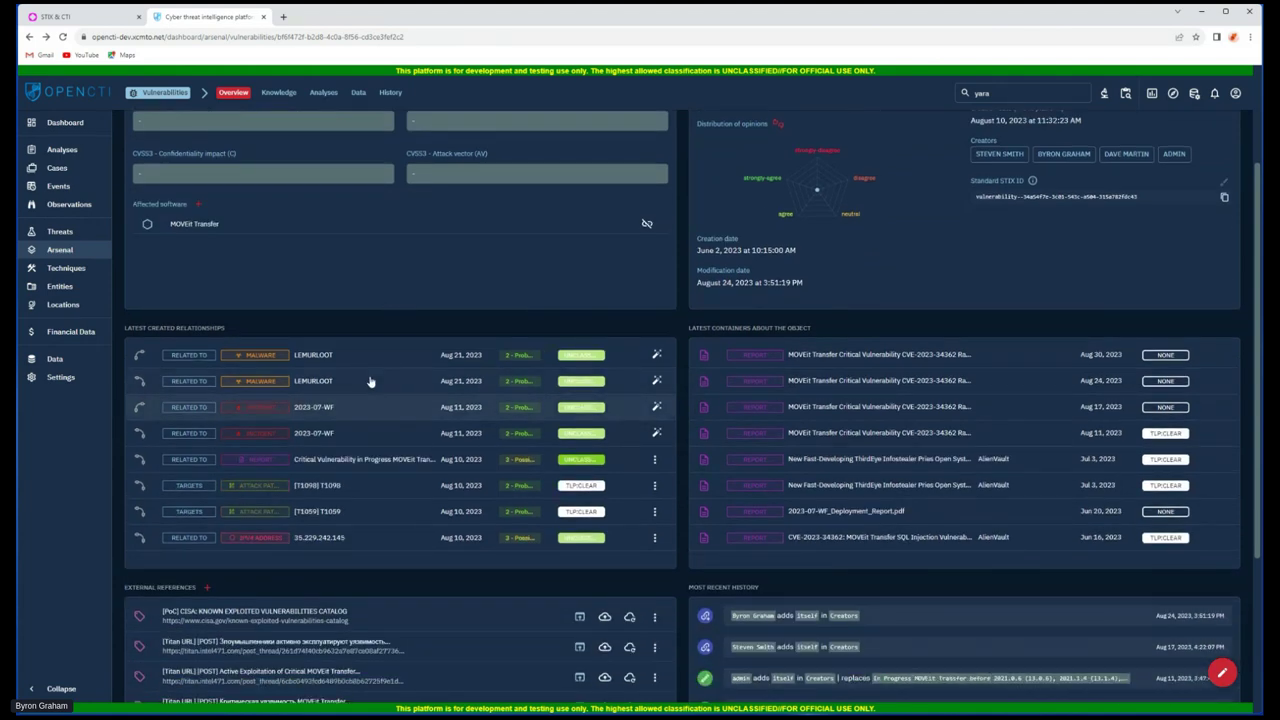
scroll(362, 325, "down", 2)
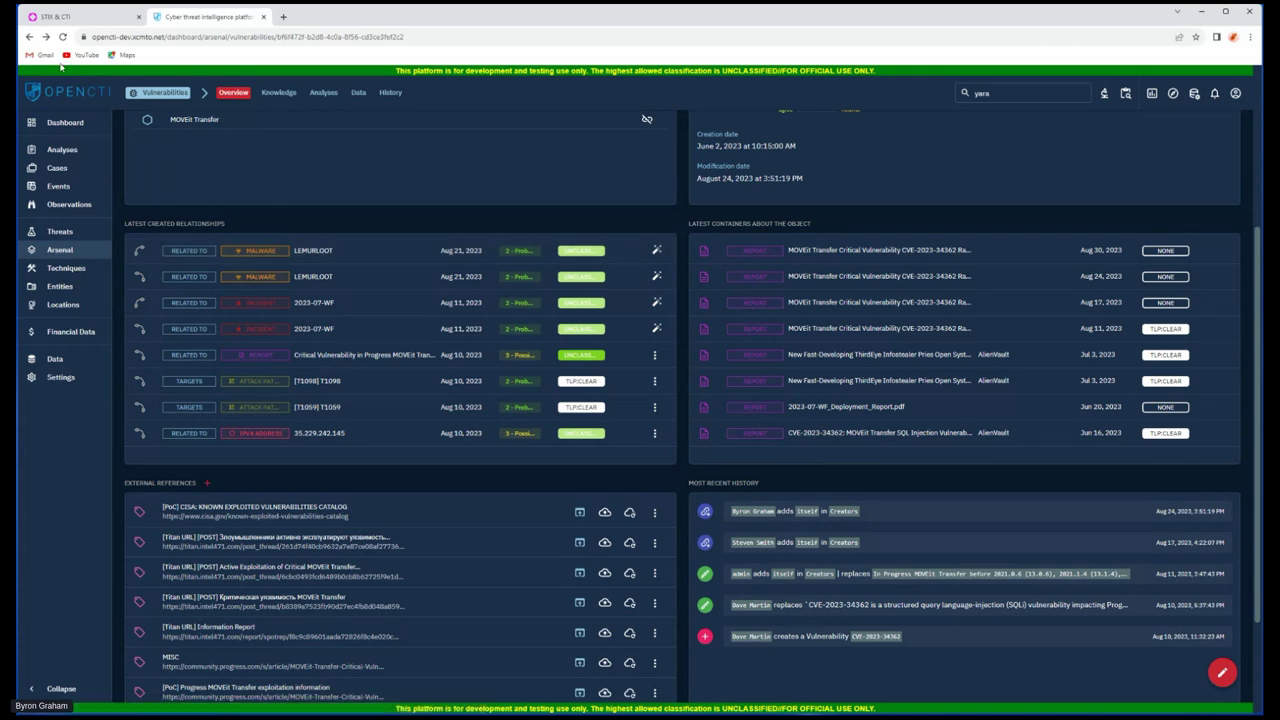
left_click(29, 36)
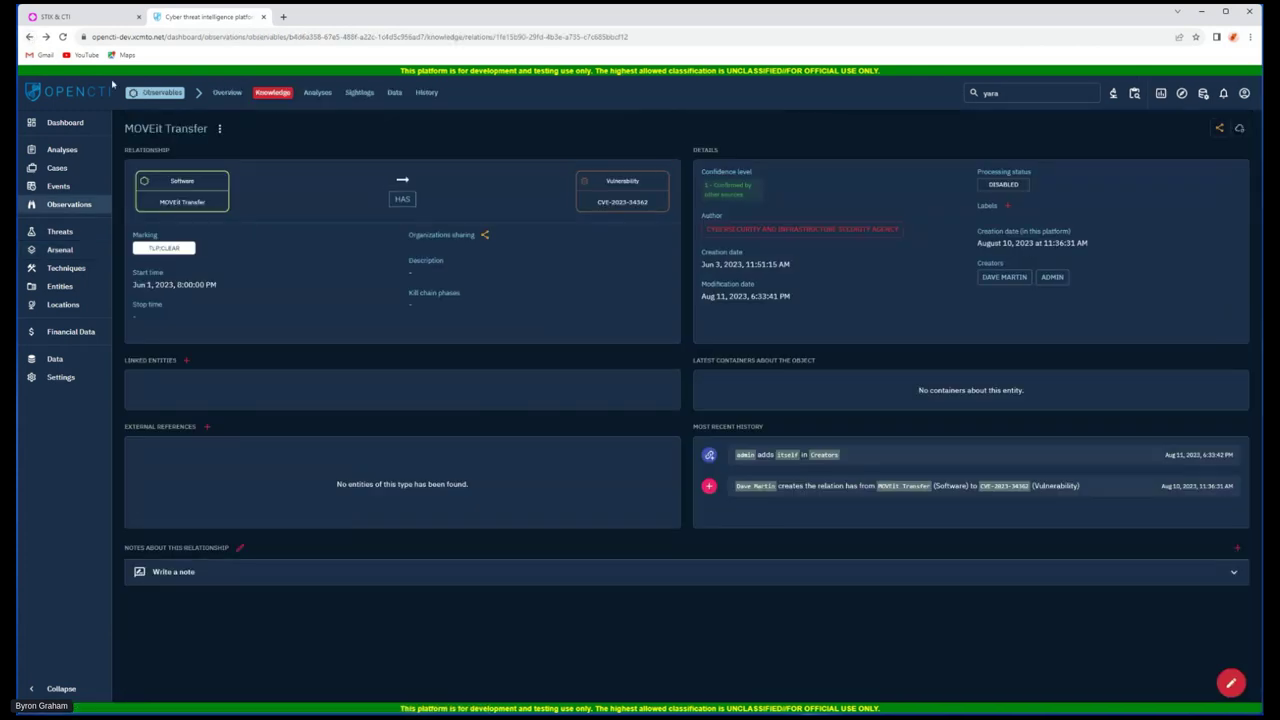
left_click(29, 37)
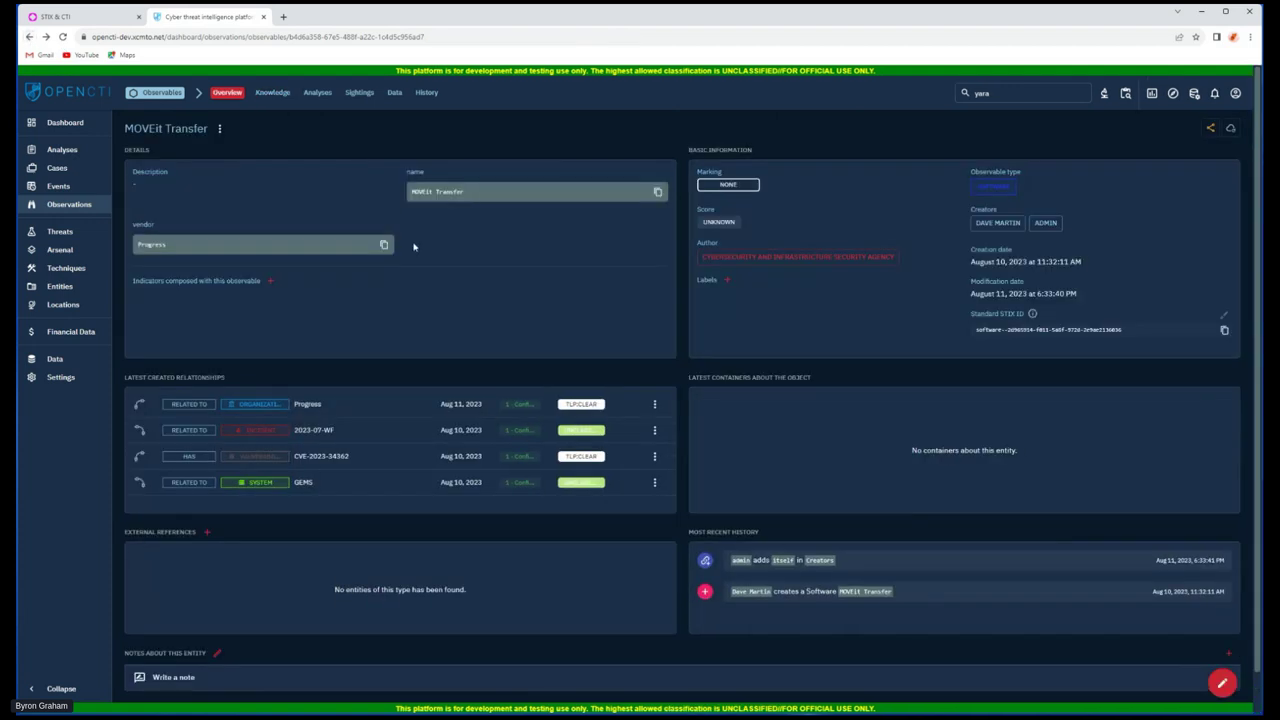
left_click(29, 37)
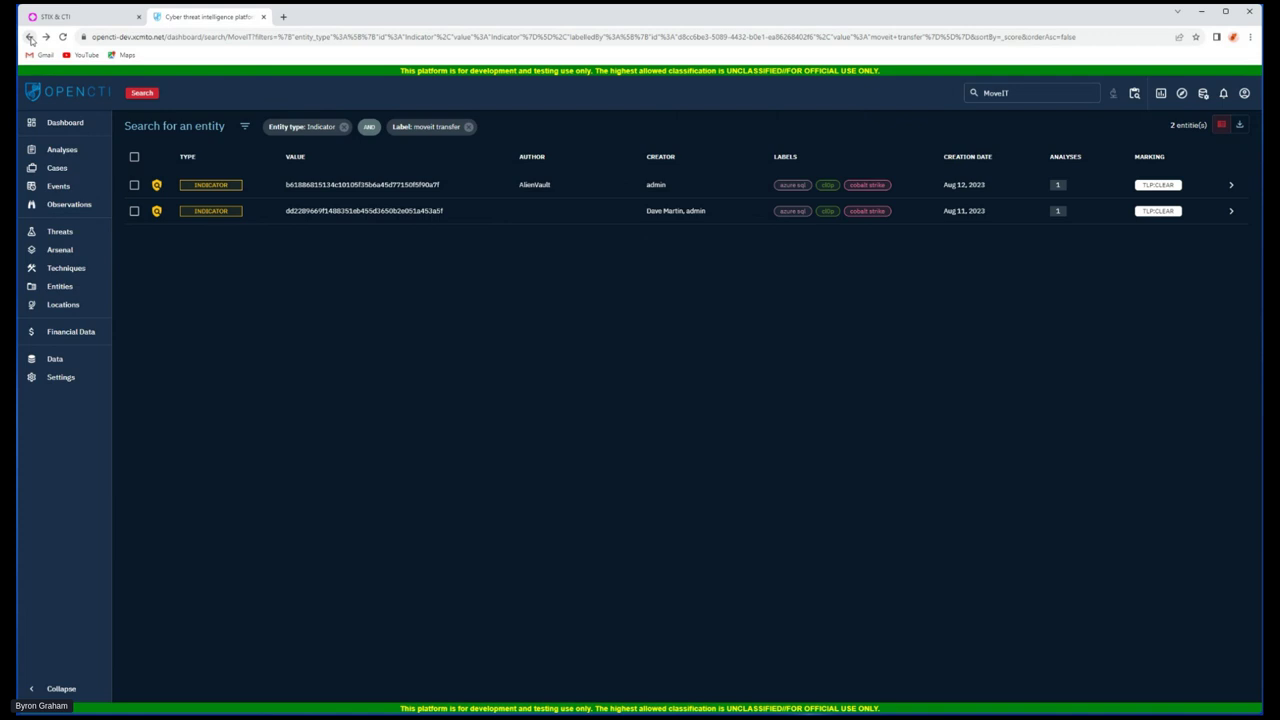
left_click(30, 37)
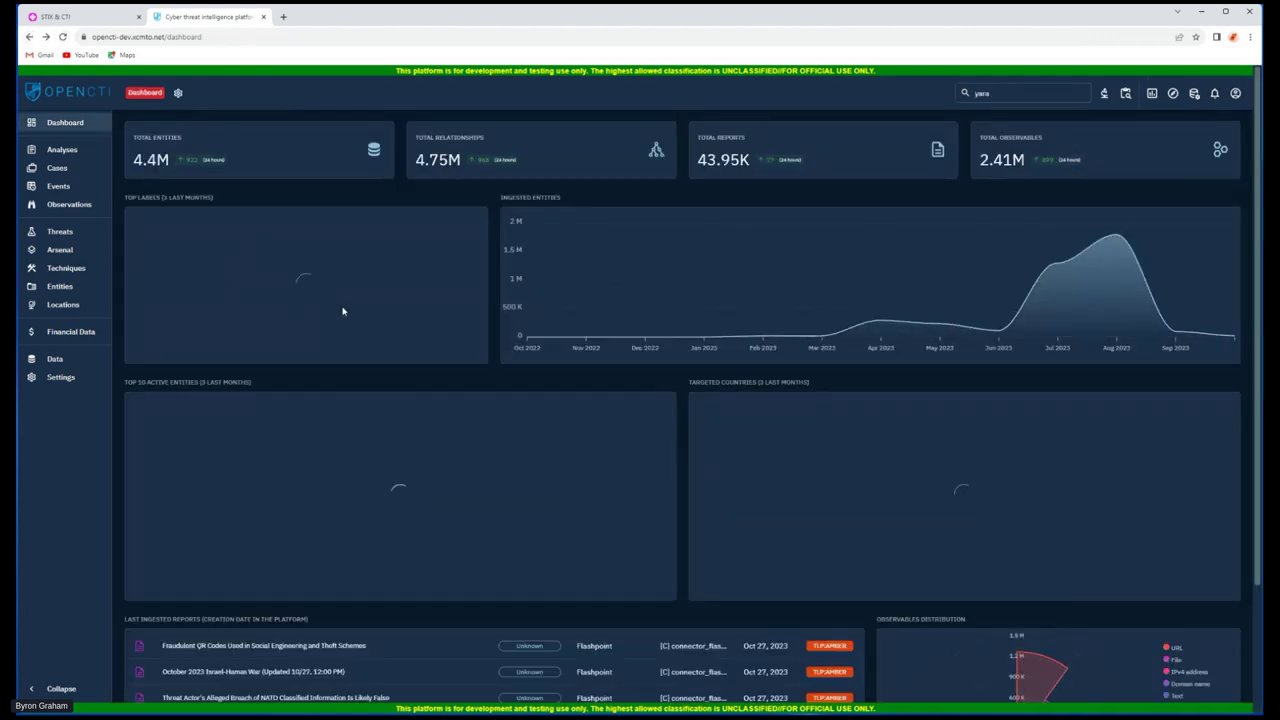
Look over the dashboard's widgets and latest ingested reports, and clear the yara term from the global search.
scroll(770, 300, "down", 3)
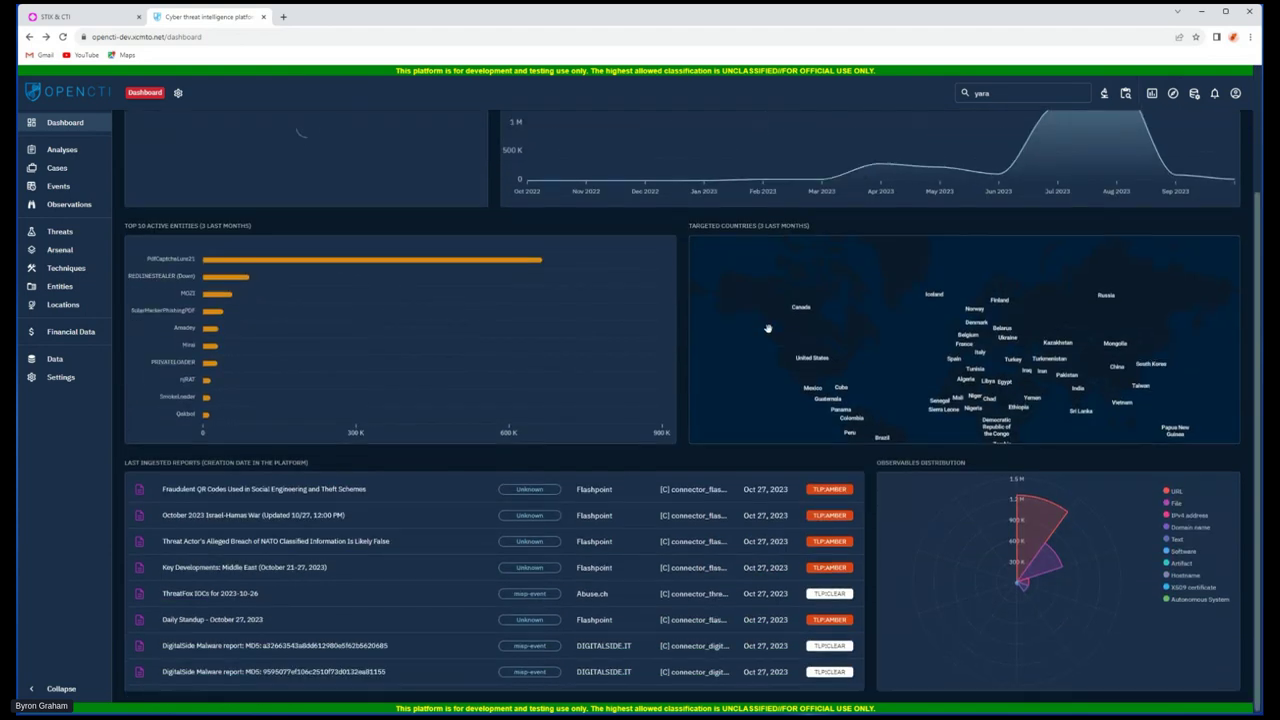
scroll(790, 290, "up", 2)
scroll(677, 271, "up", 2)
scroll(673, 264, "up", 1)
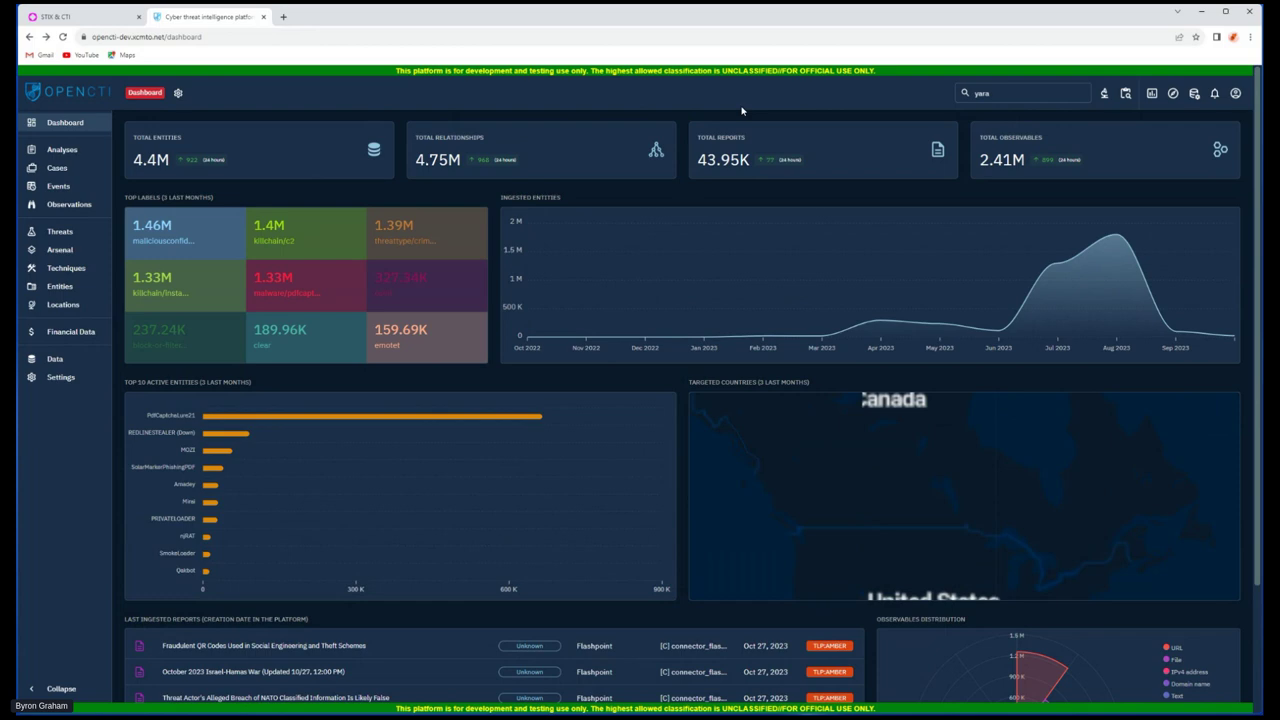
left_click(991, 94)
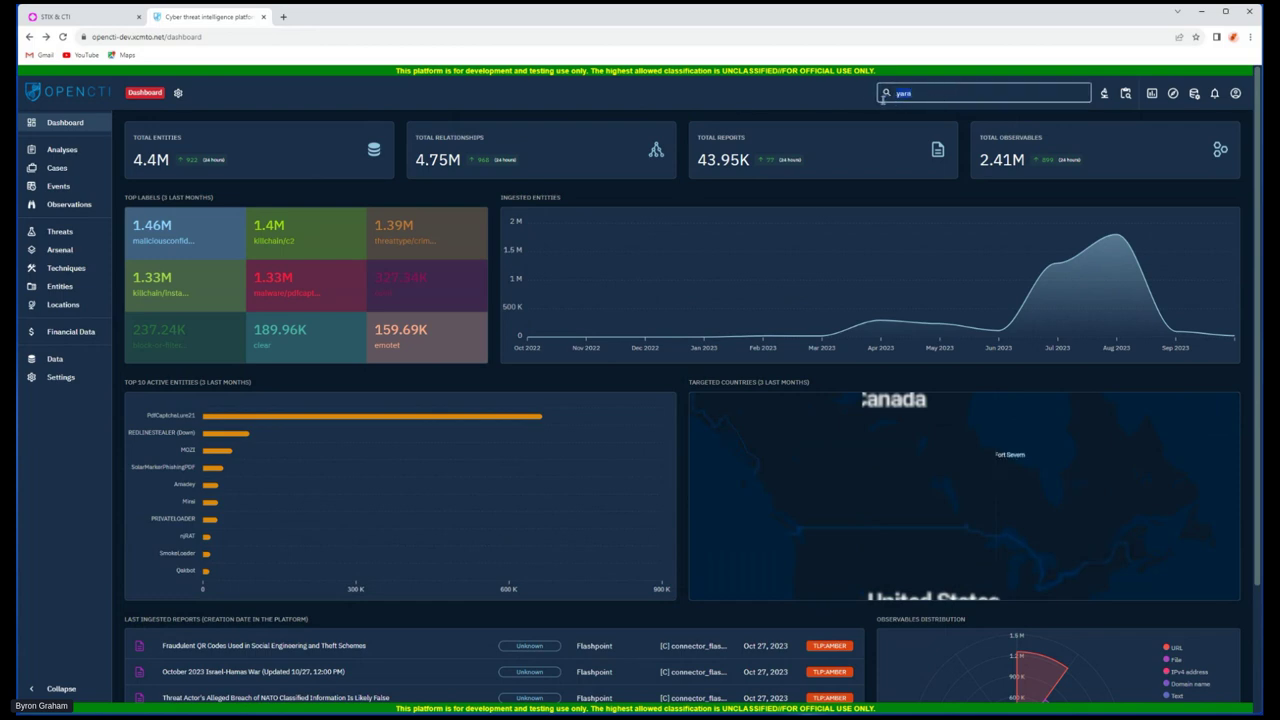
key("BackSpace")
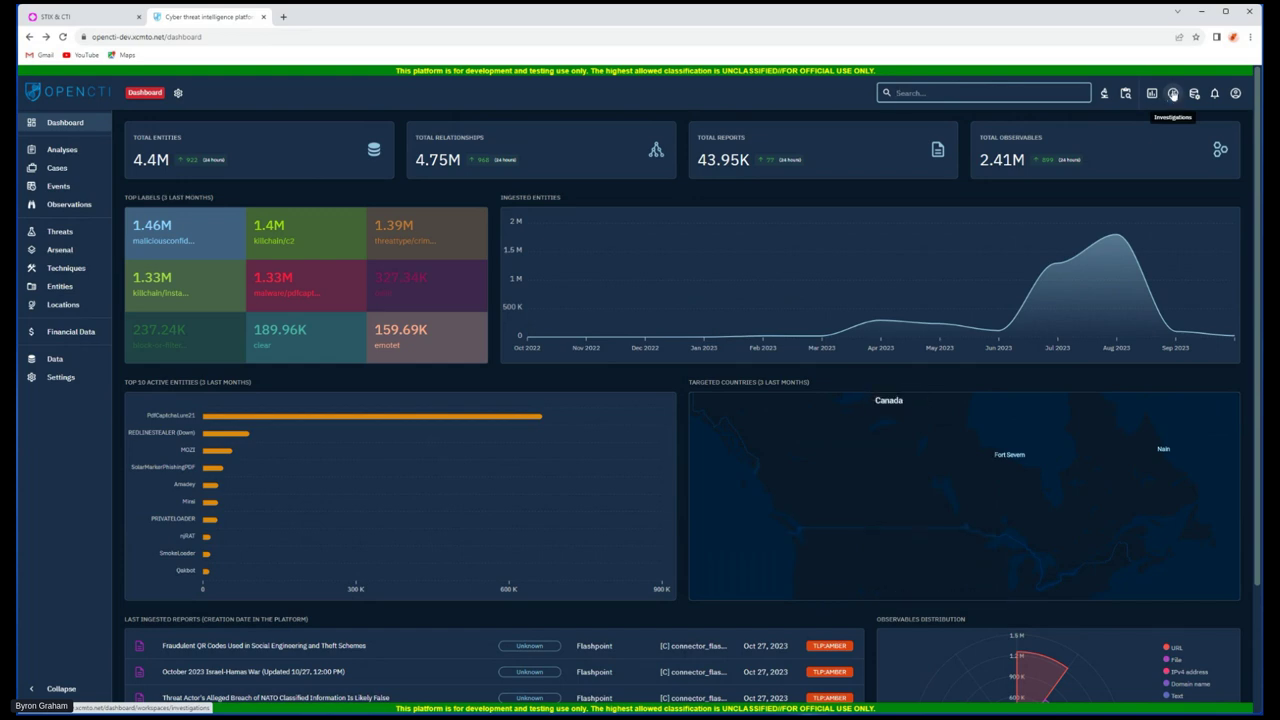
Create an investigation workspace named VetSec and open it.
left_click(1173, 94)
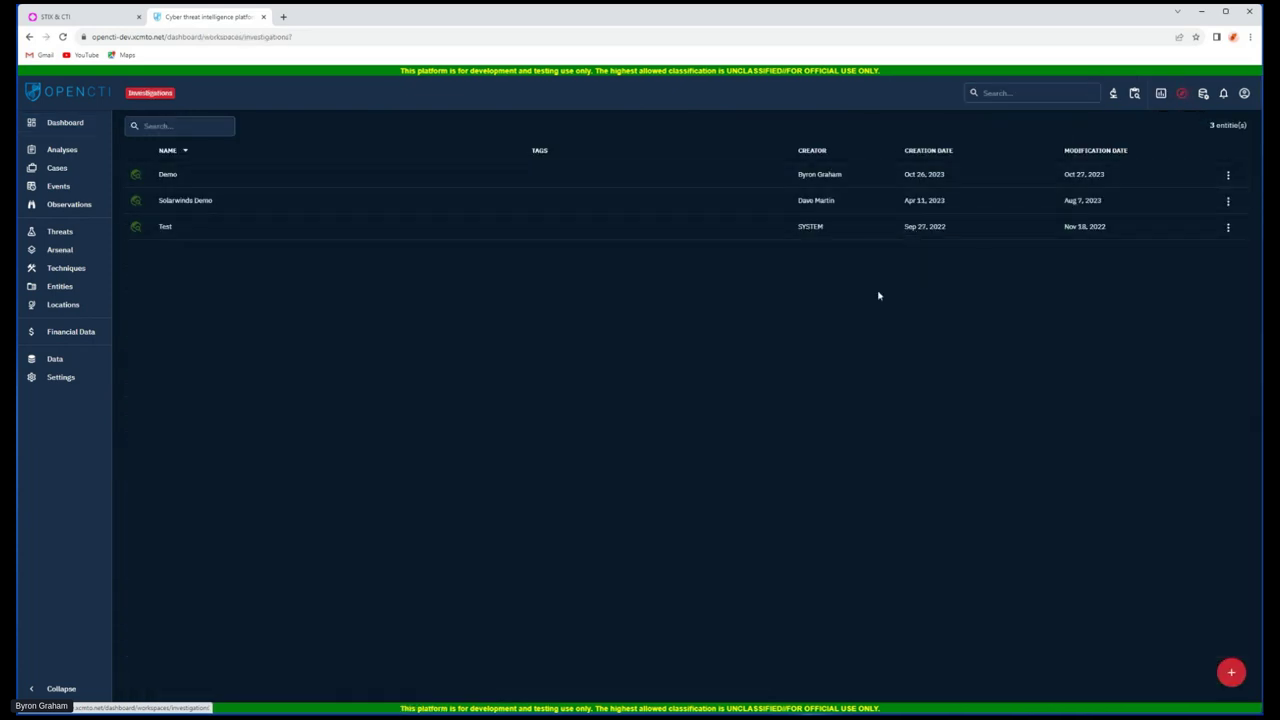
left_click(1231, 672)
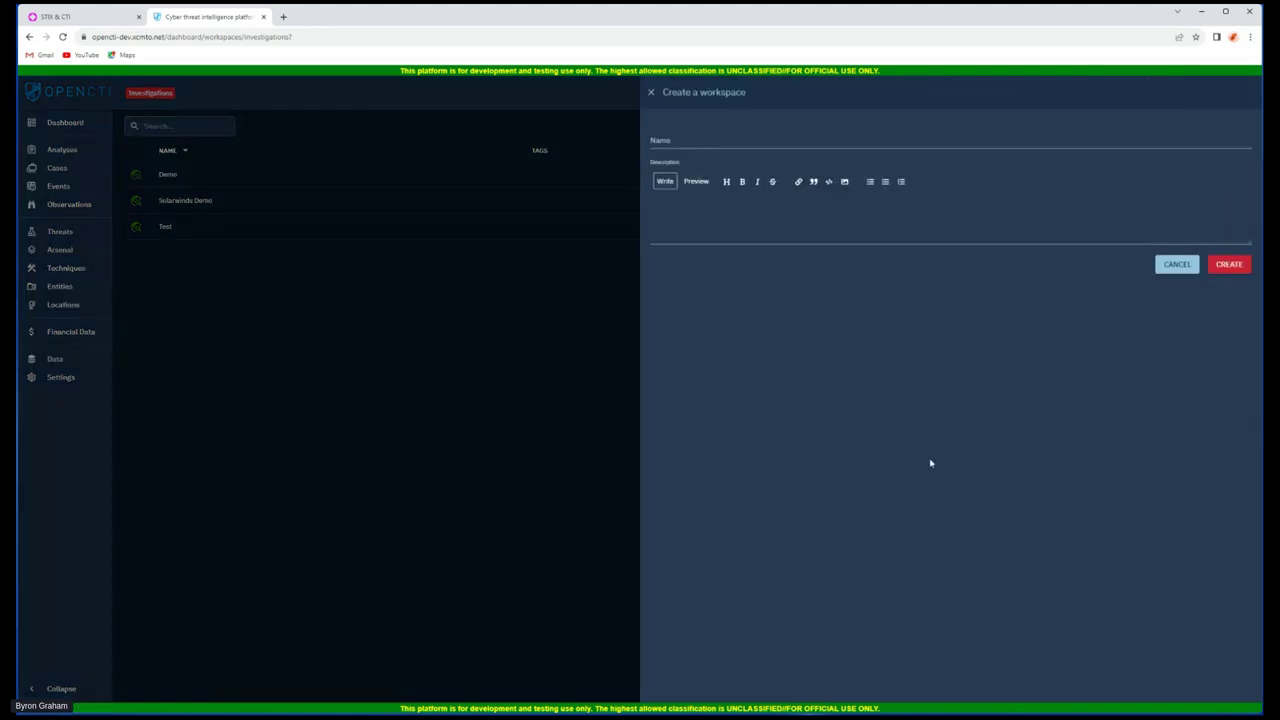
left_click(747, 136)
type("VetSec")
key("Return")
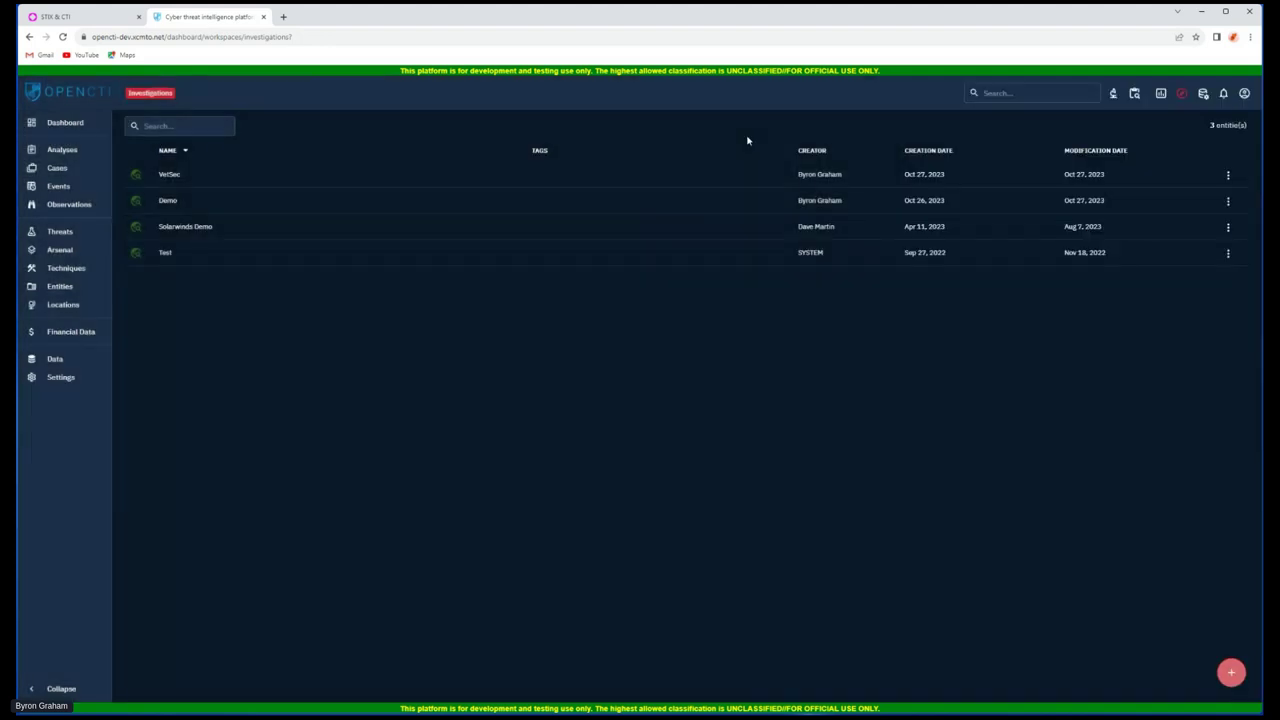
left_click(178, 174)
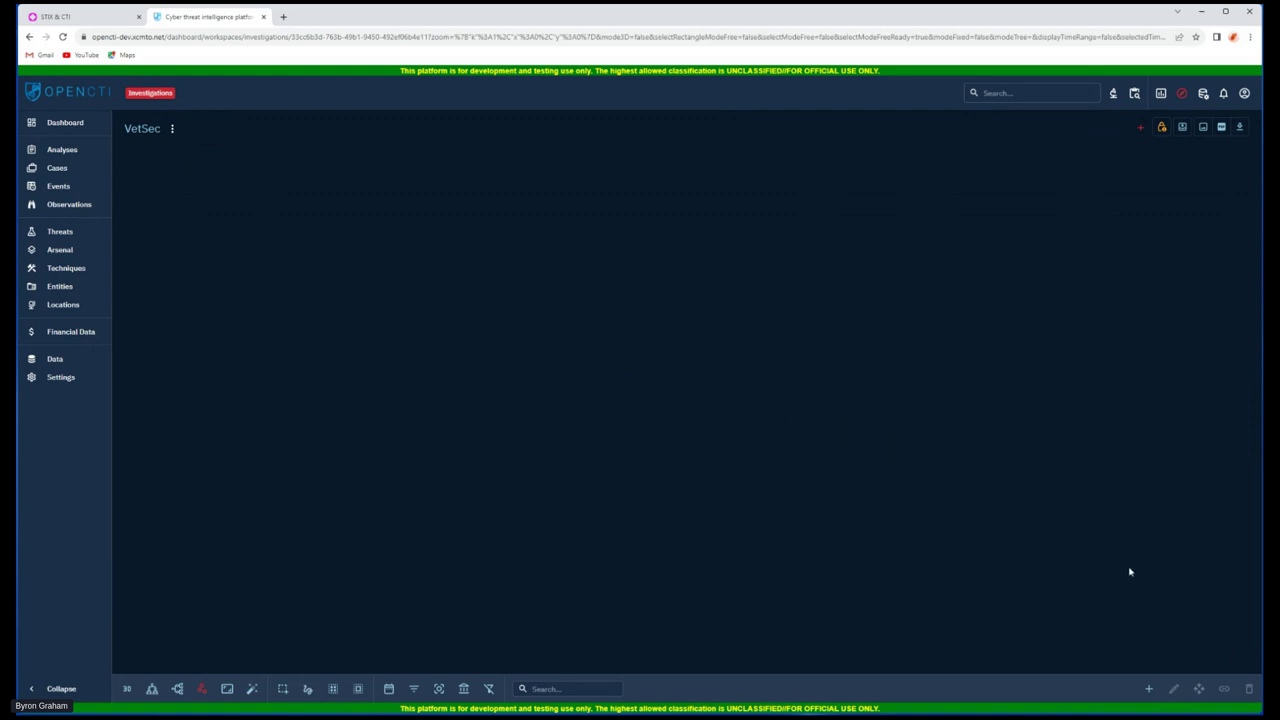
Search the entities for moveit and add the MOVEit Transfer software to the investigation graph.
left_click(1148, 690)
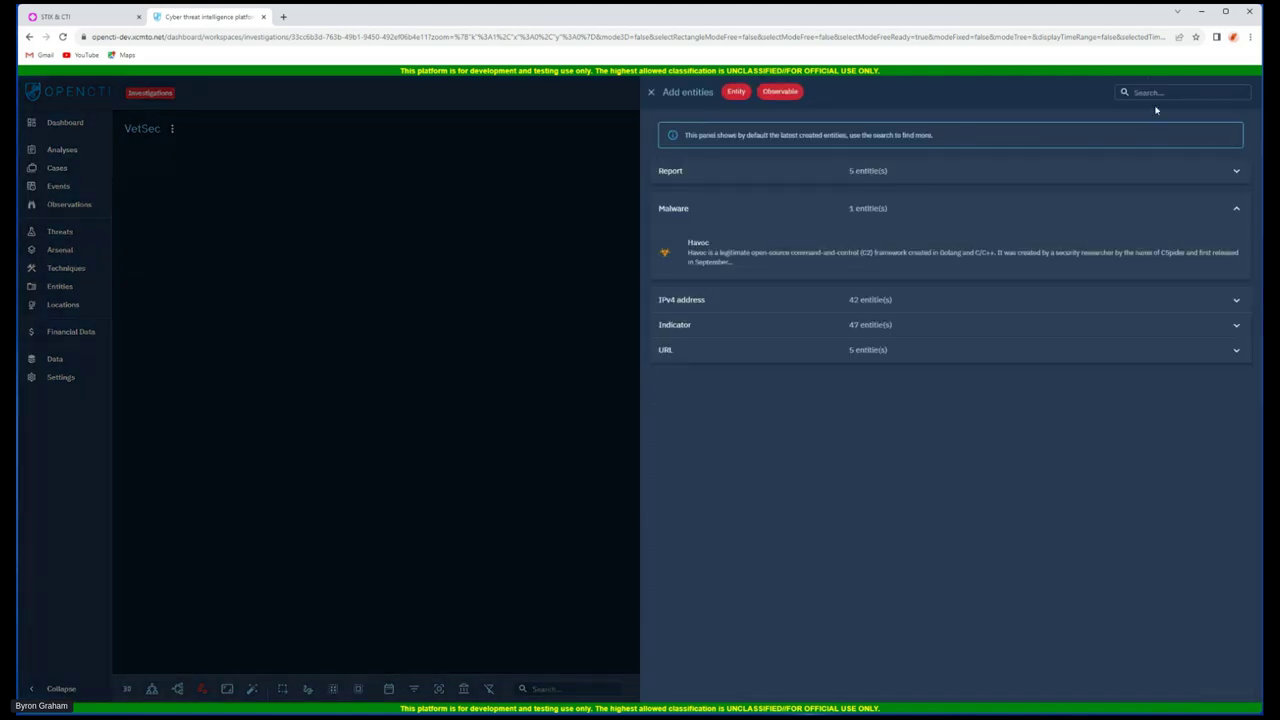
left_click(1156, 95)
type("moveit")
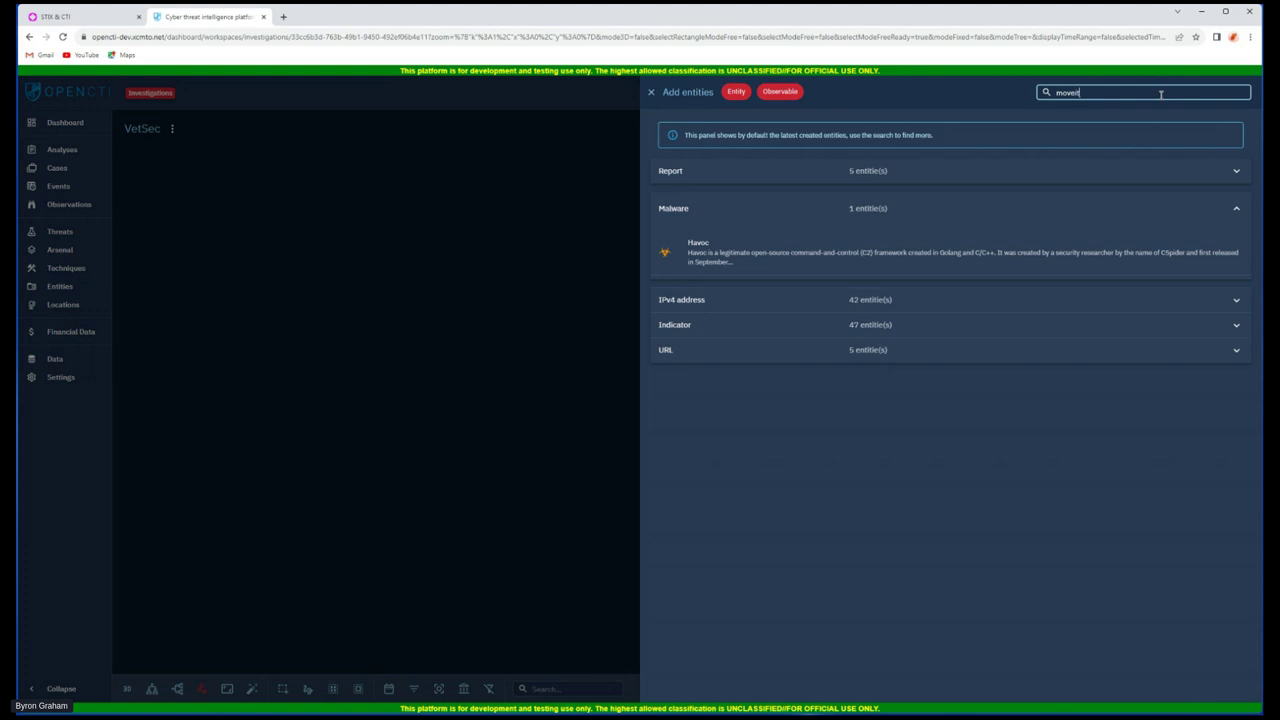
key("Return")
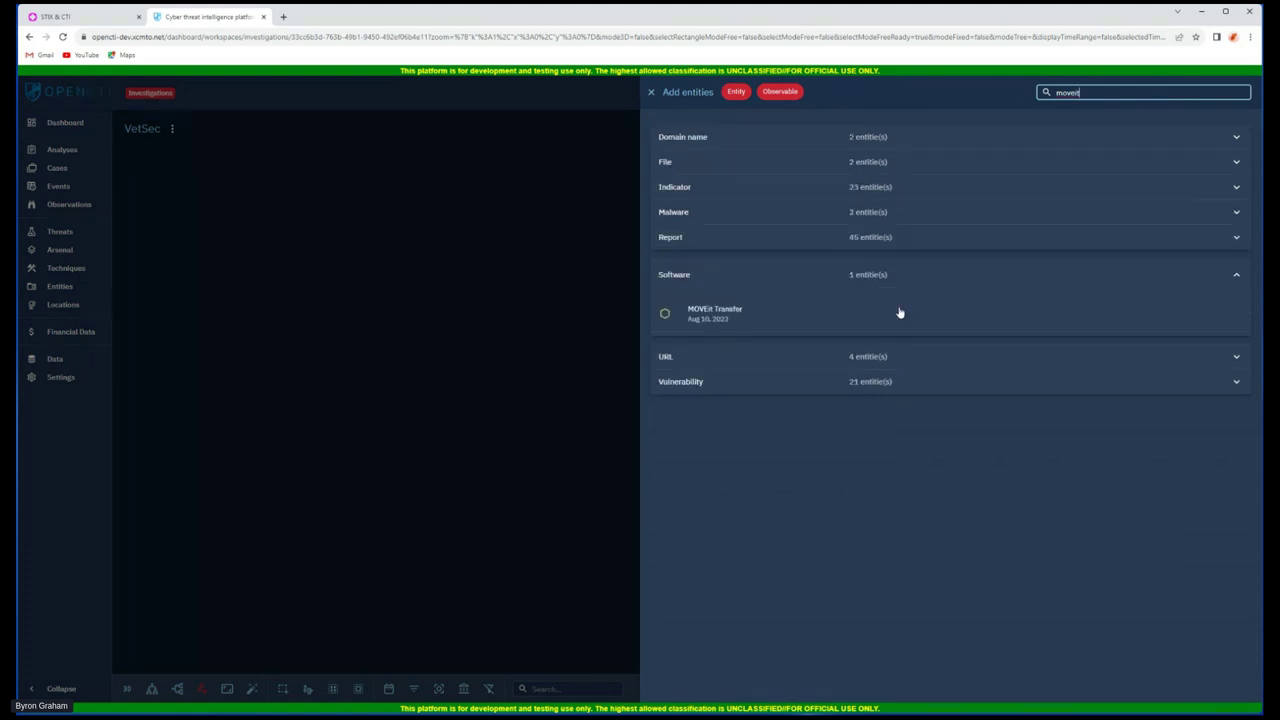
left_click(665, 315)
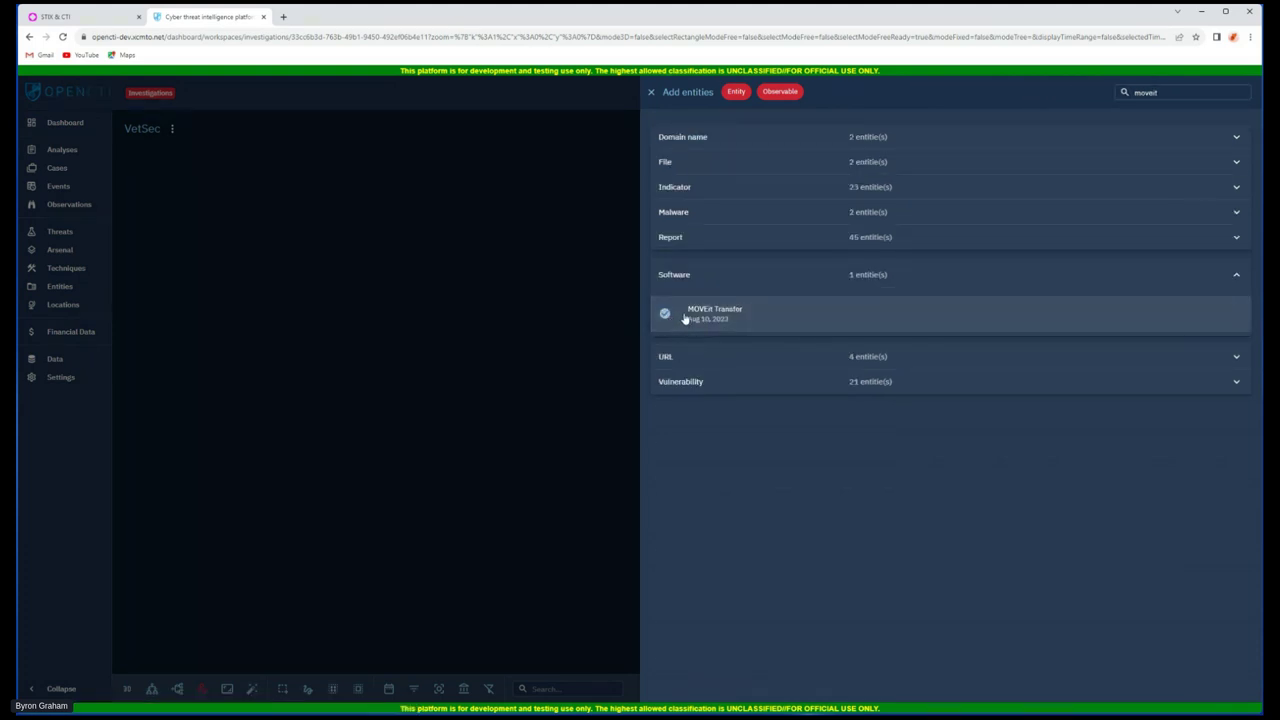
left_click(504, 262)
scroll(698, 455, "up", 2)
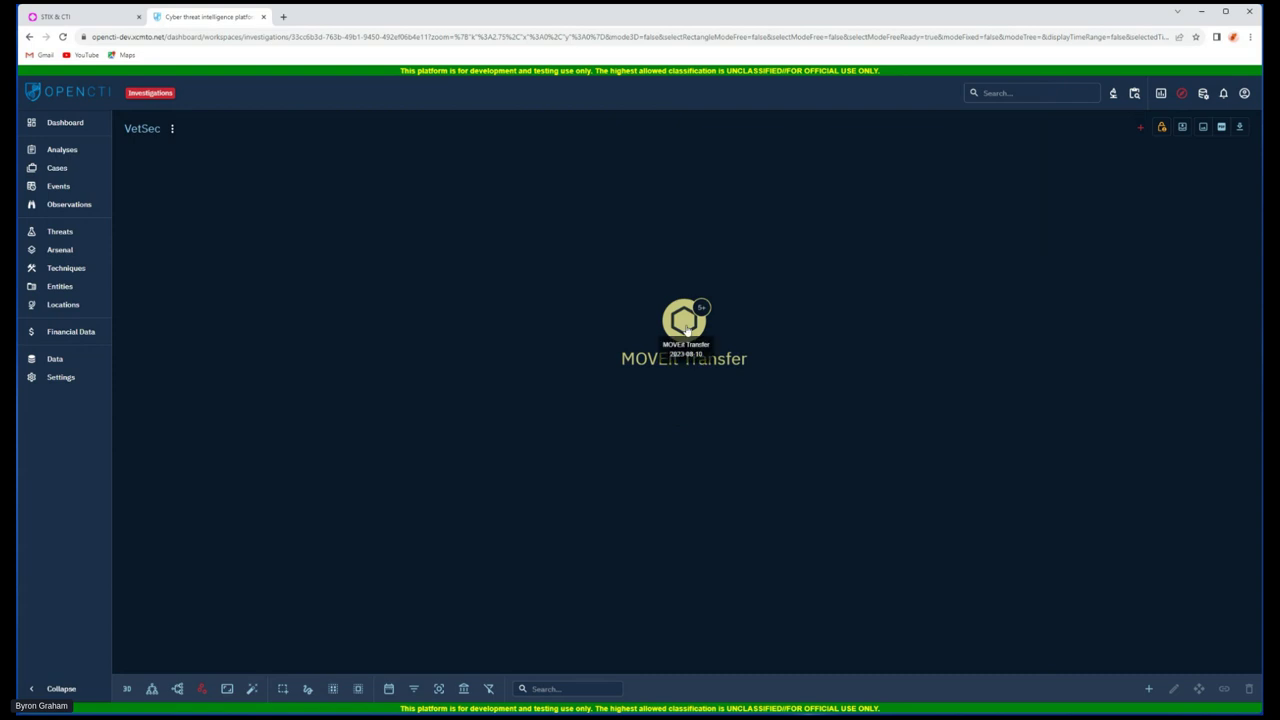
Expand the MOVEit Transfer node with all types of target and all types of relationship.
left_click(686, 332)
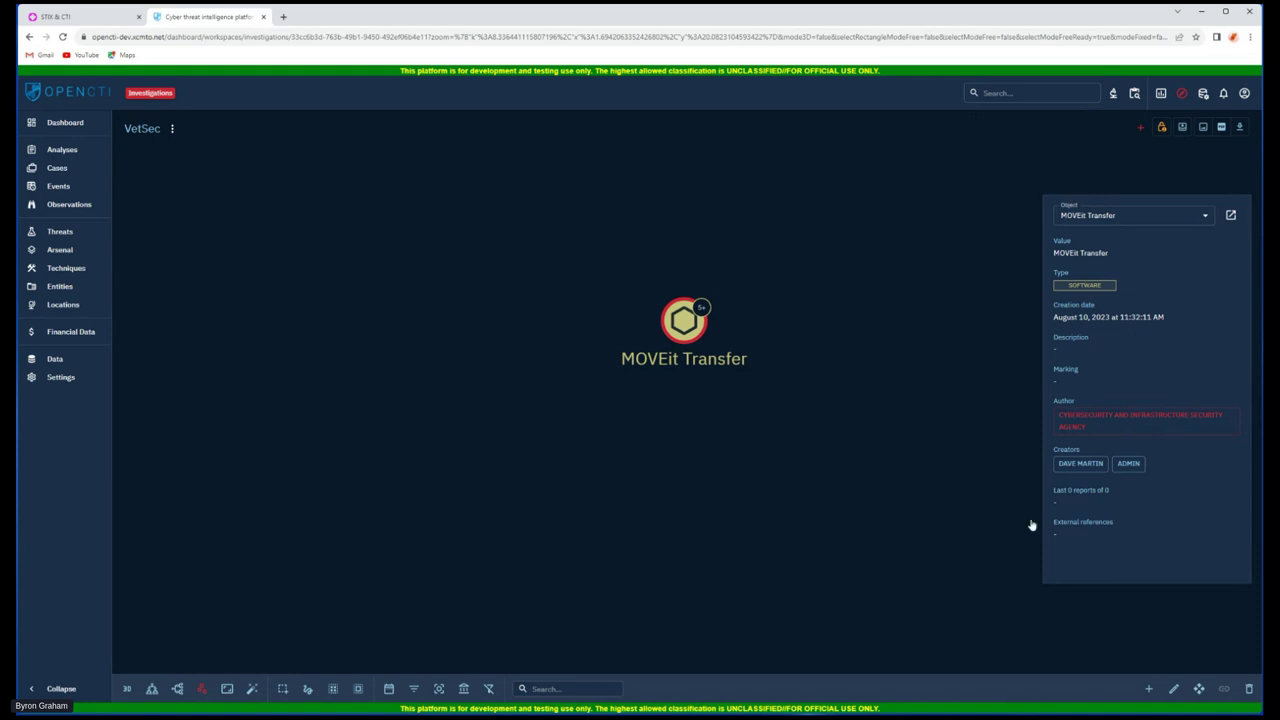
left_click(1199, 689)
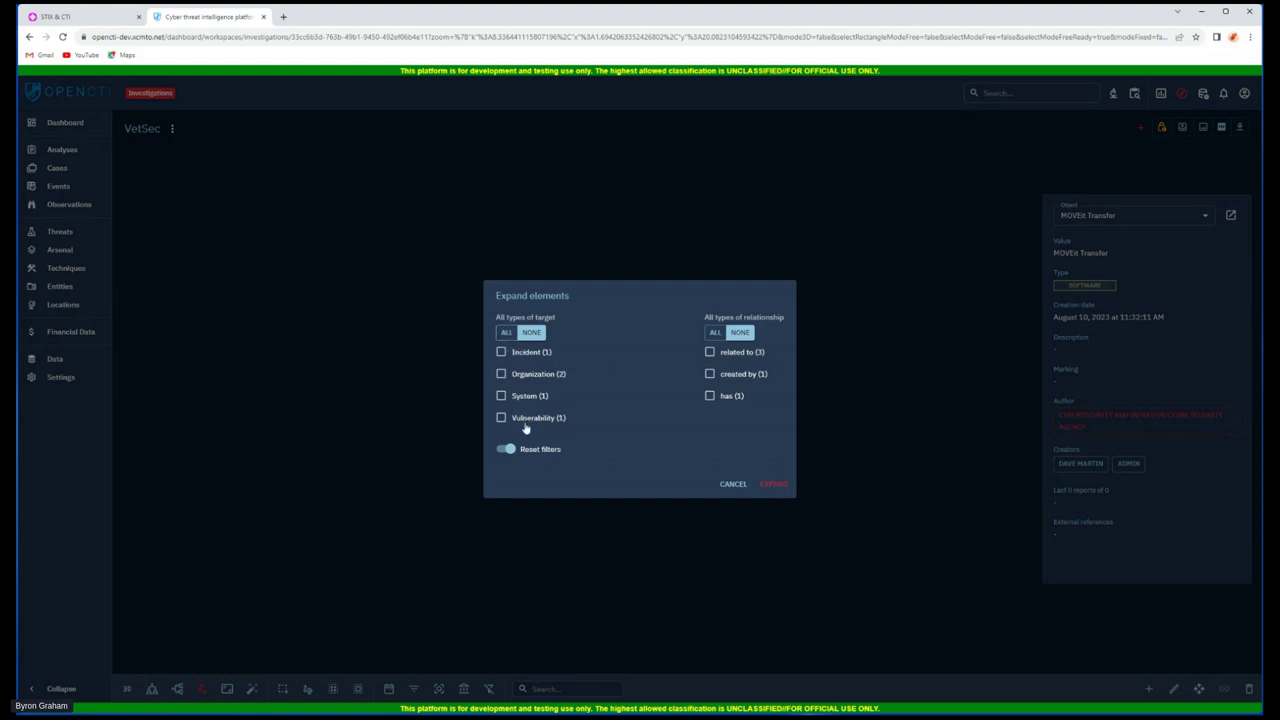
left_click(506, 333)
left_click(713, 332)
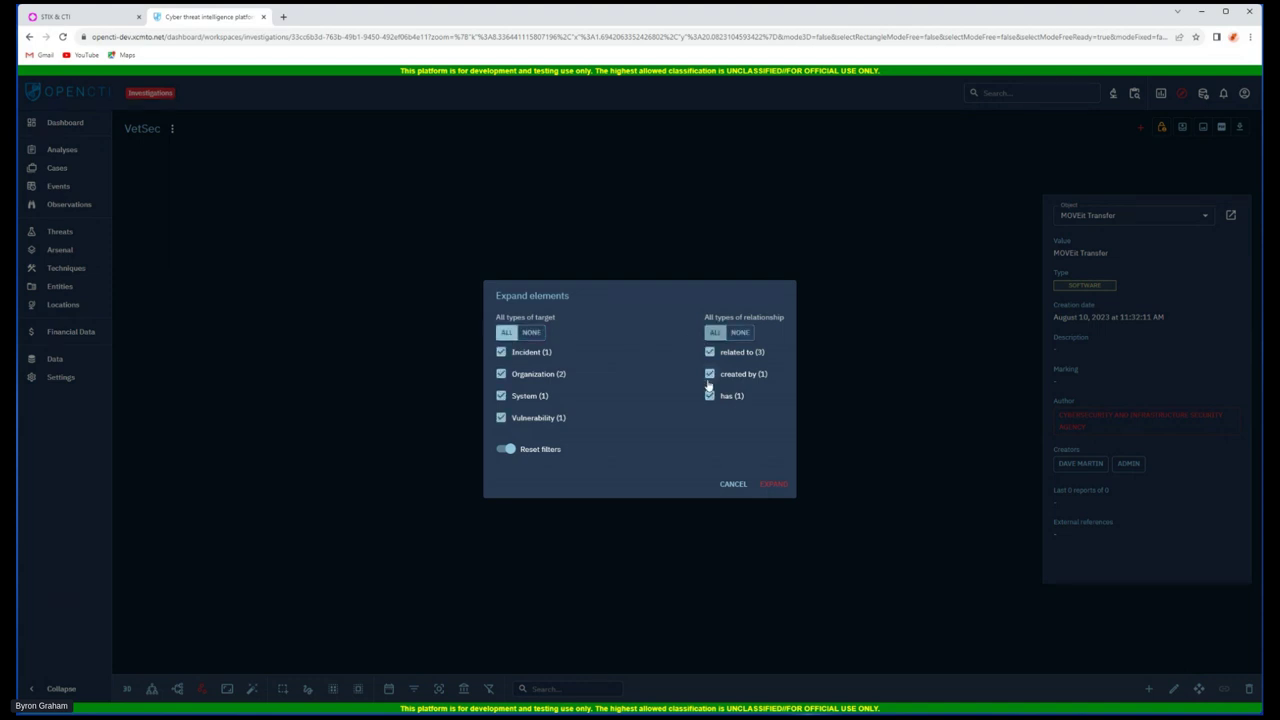
left_click(773, 485)
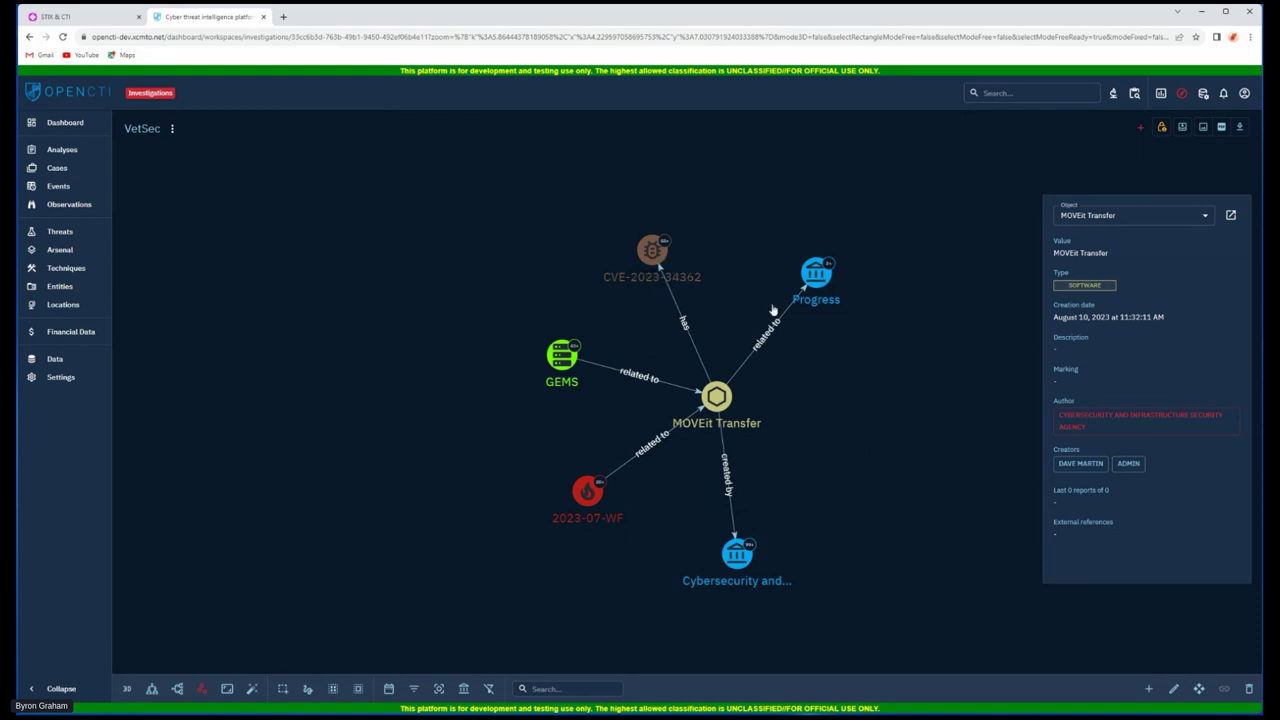
Select the CVE-2023-34362 node and examine its full description, reports and external references.
left_click(658, 269)
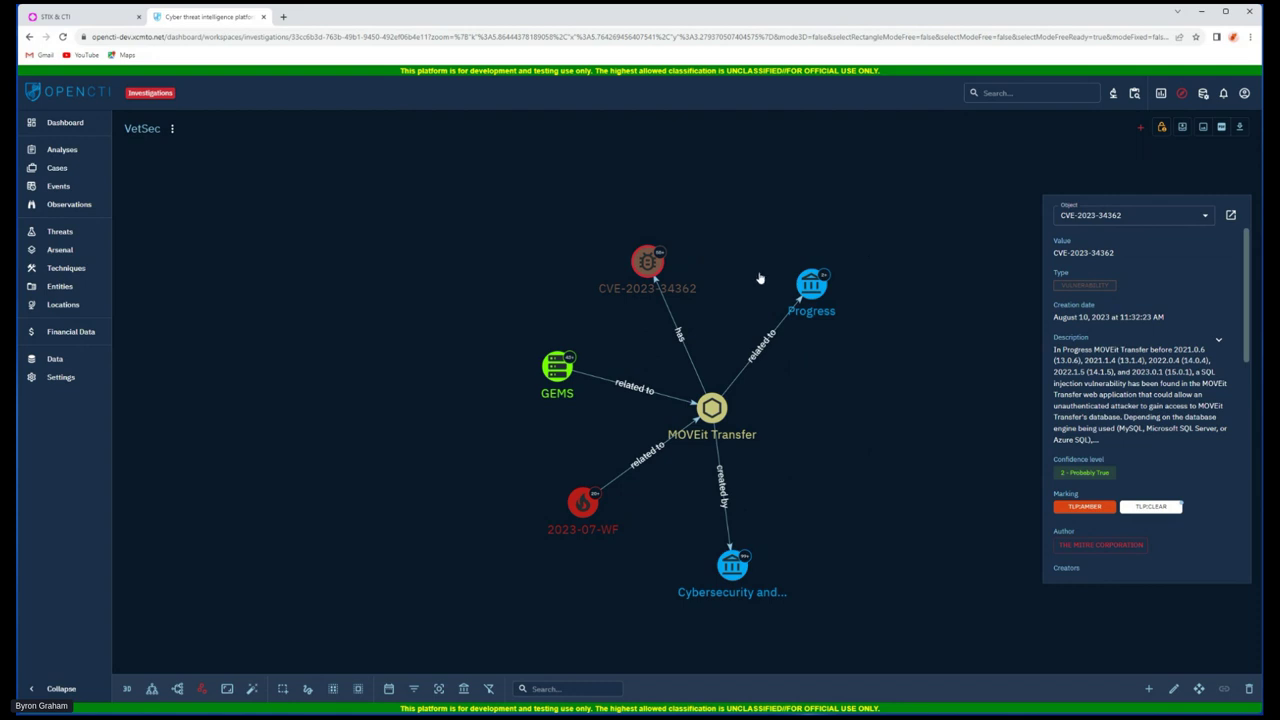
left_click(1219, 343)
scroll(1205, 360, "down", 5)
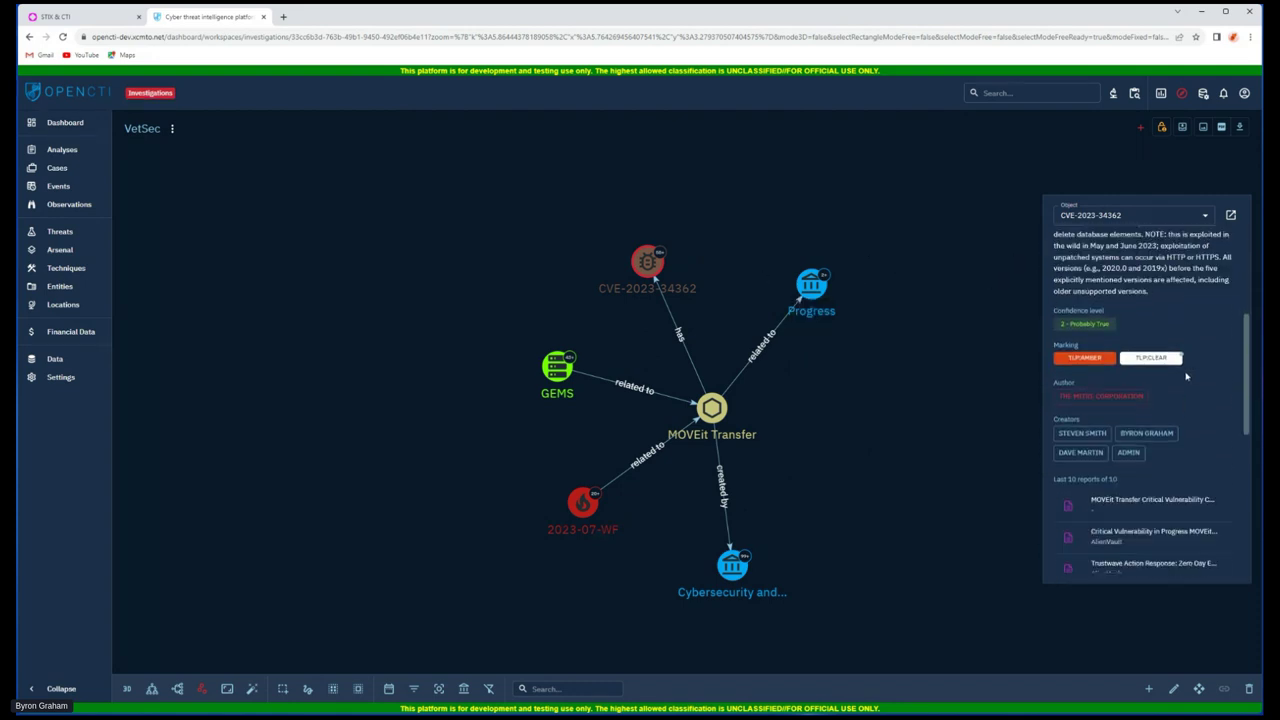
scroll(1190, 375, "down", 5)
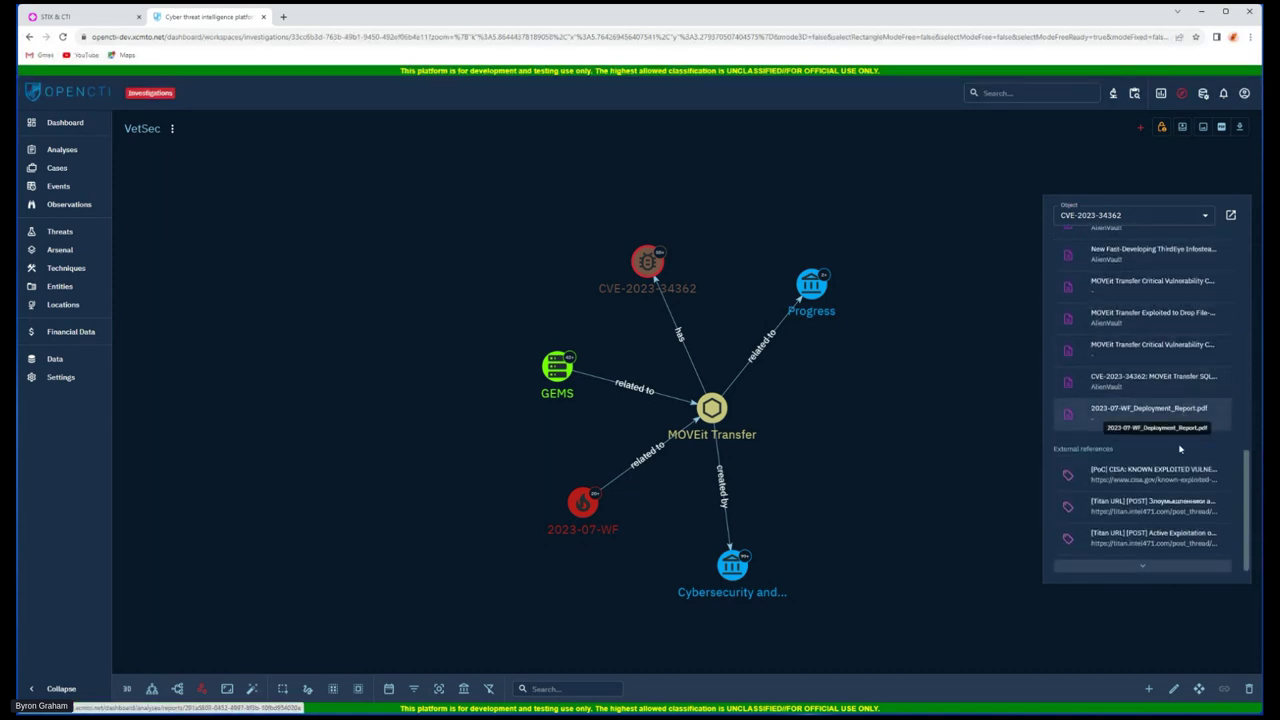
scroll(1180, 477, "up", 10)
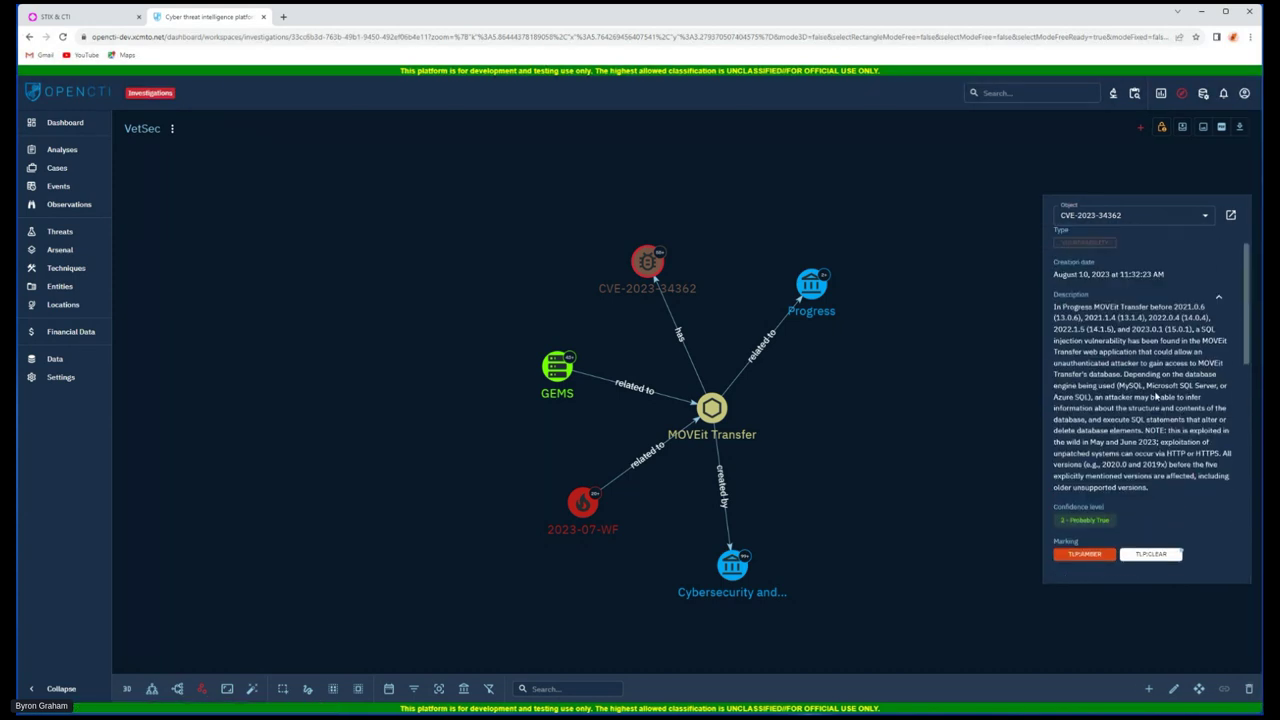
Expand the CVE-2023-34362 node with all types of target and all types of relationship.
left_click(1199, 688)
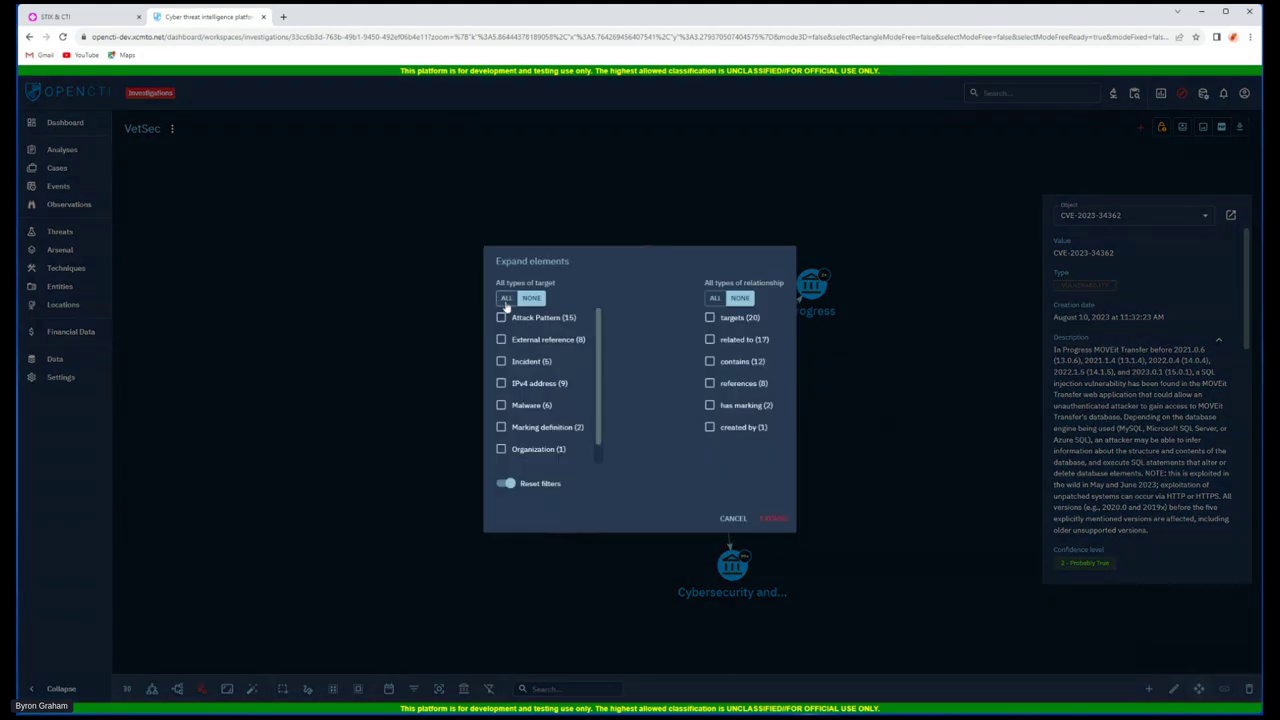
left_click(506, 300)
left_click(714, 298)
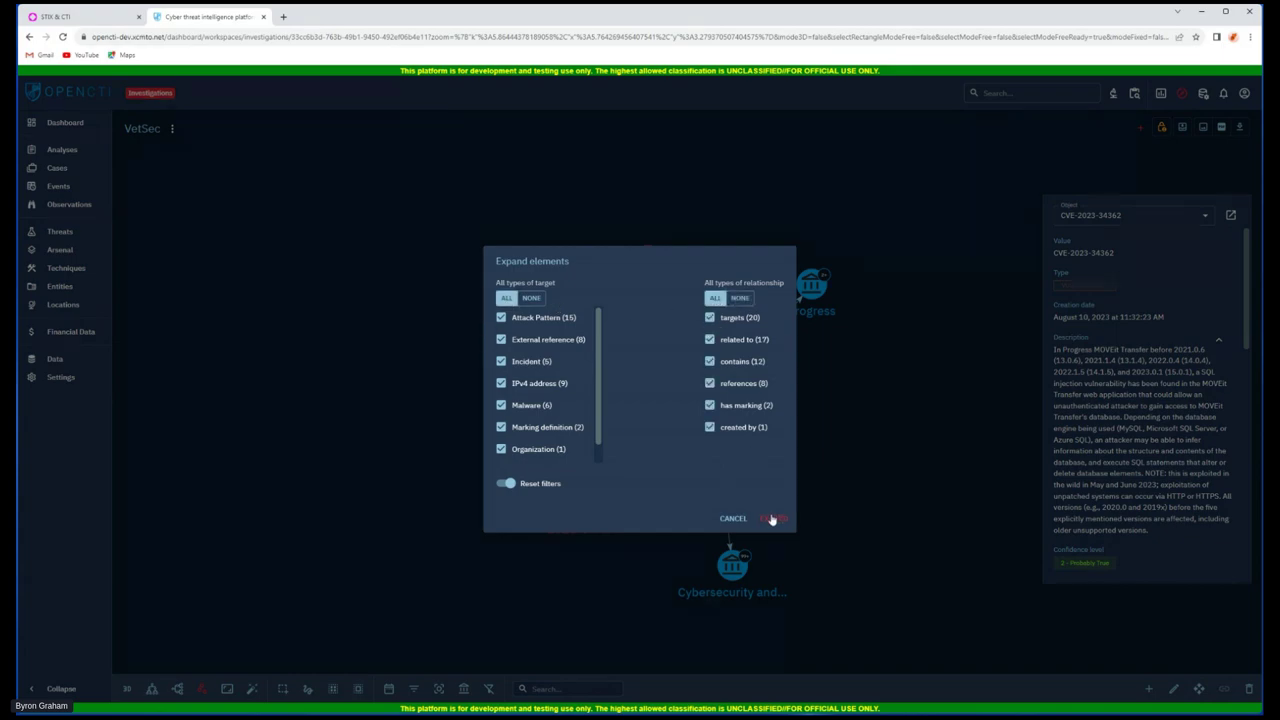
left_click(771, 519)
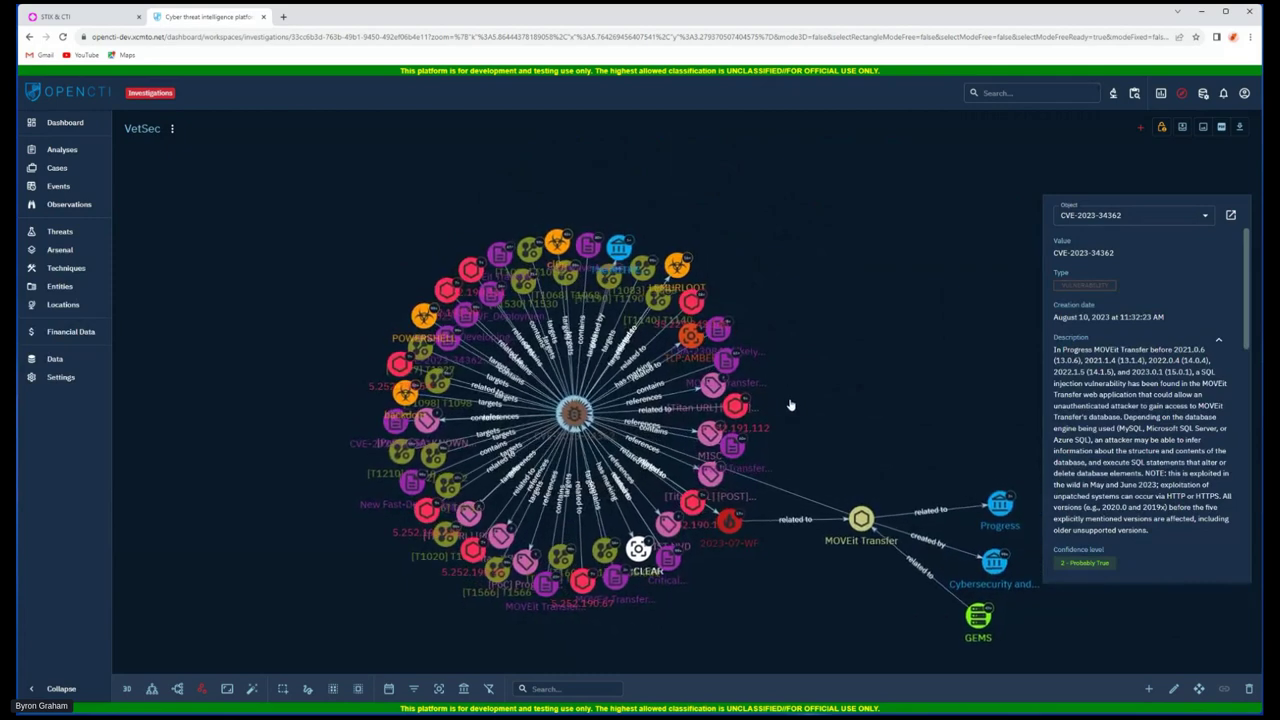
Pull the cl0p malware node out of the CVE-2023-34362 cluster and expand it with all types of target and all types of relationship.
left_click_drag(810, 400, 711, 346)
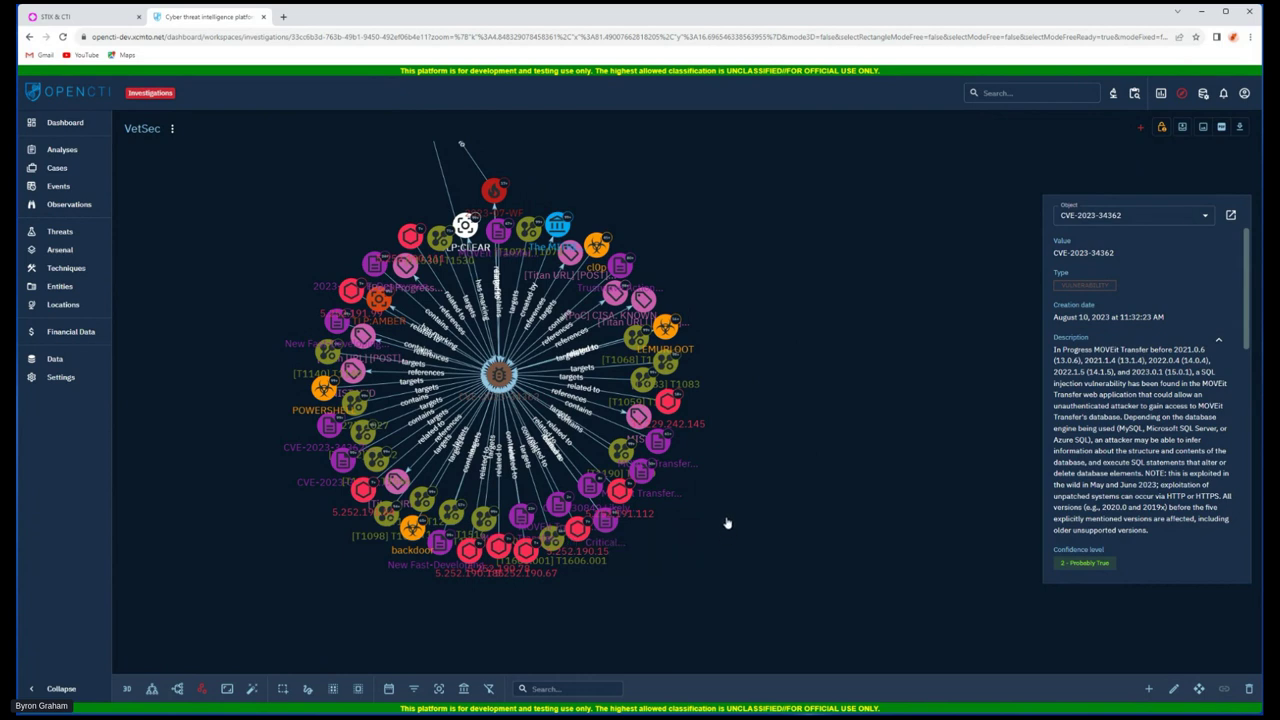
left_click_drag(596, 246, 940, 375)
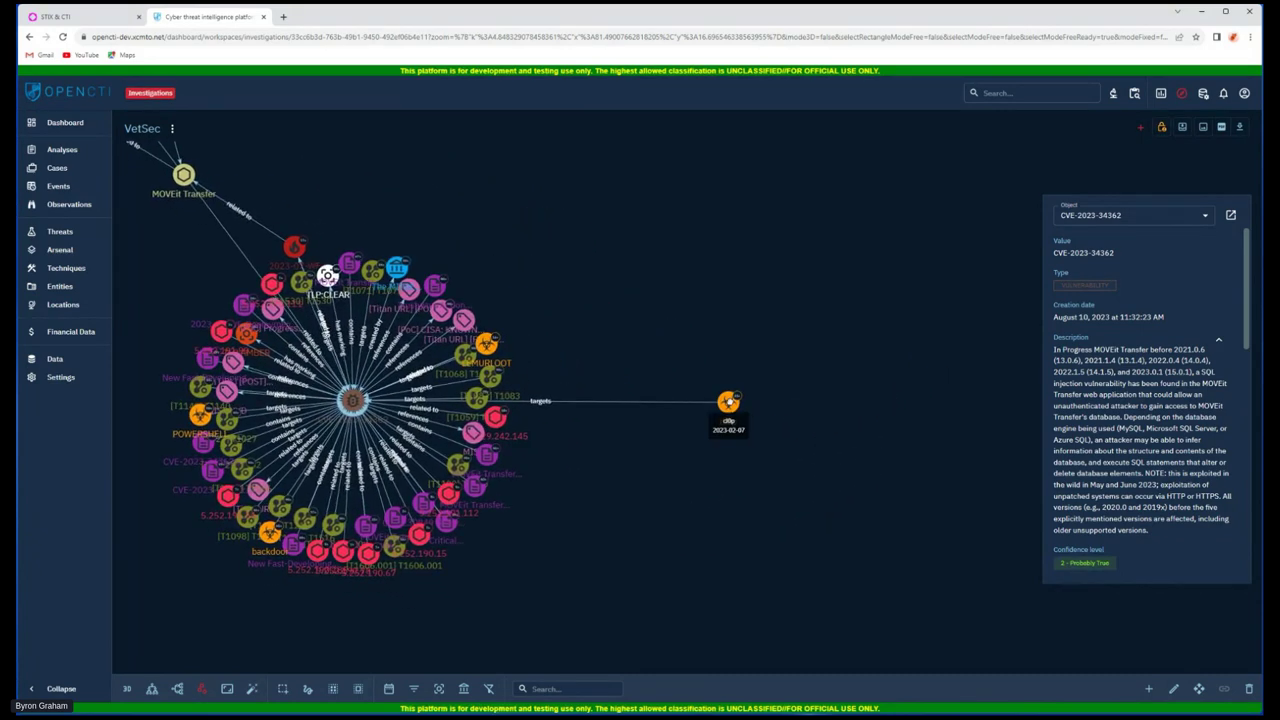
left_click(767, 405)
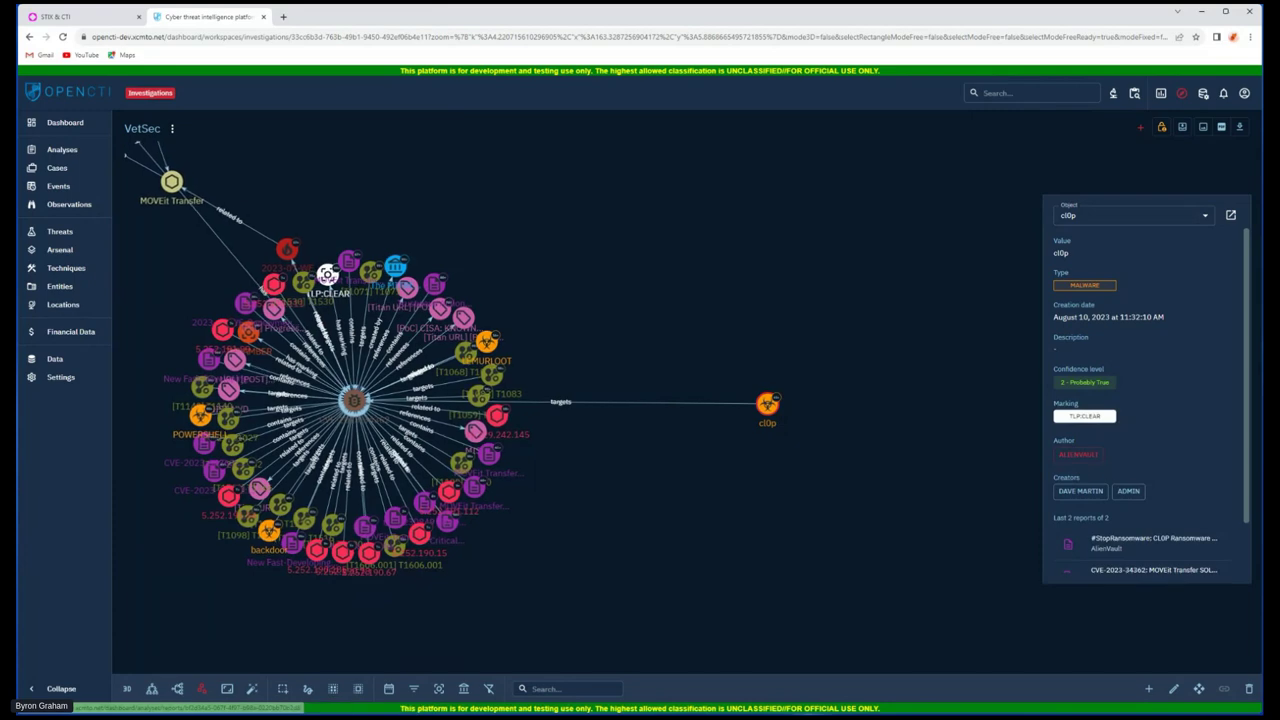
left_click(1198, 688)
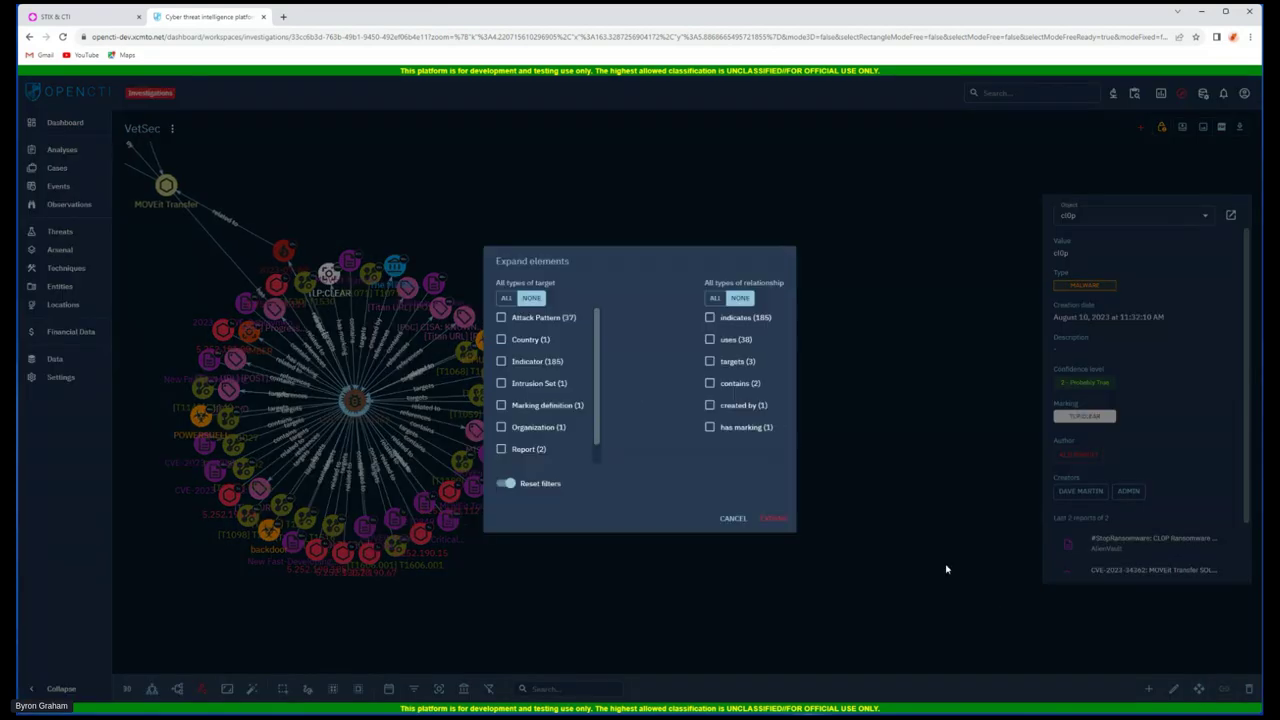
left_click(506, 298)
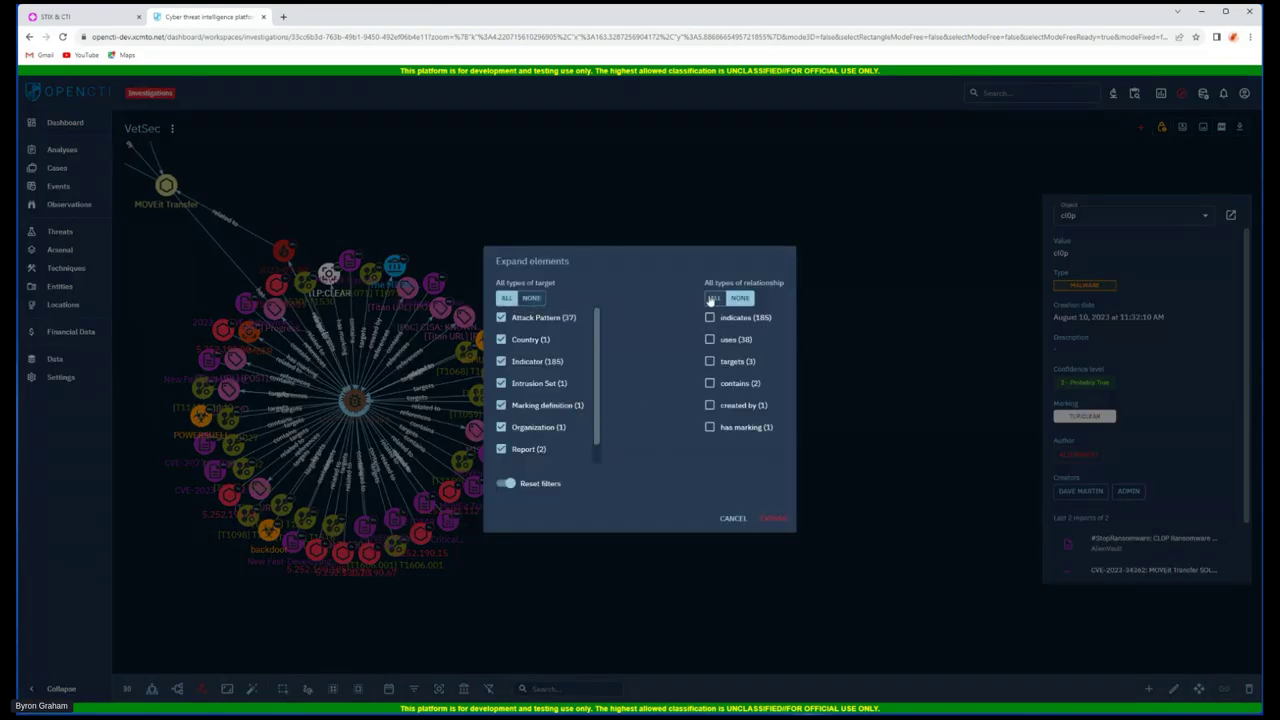
left_click(714, 298)
left_click(771, 518)
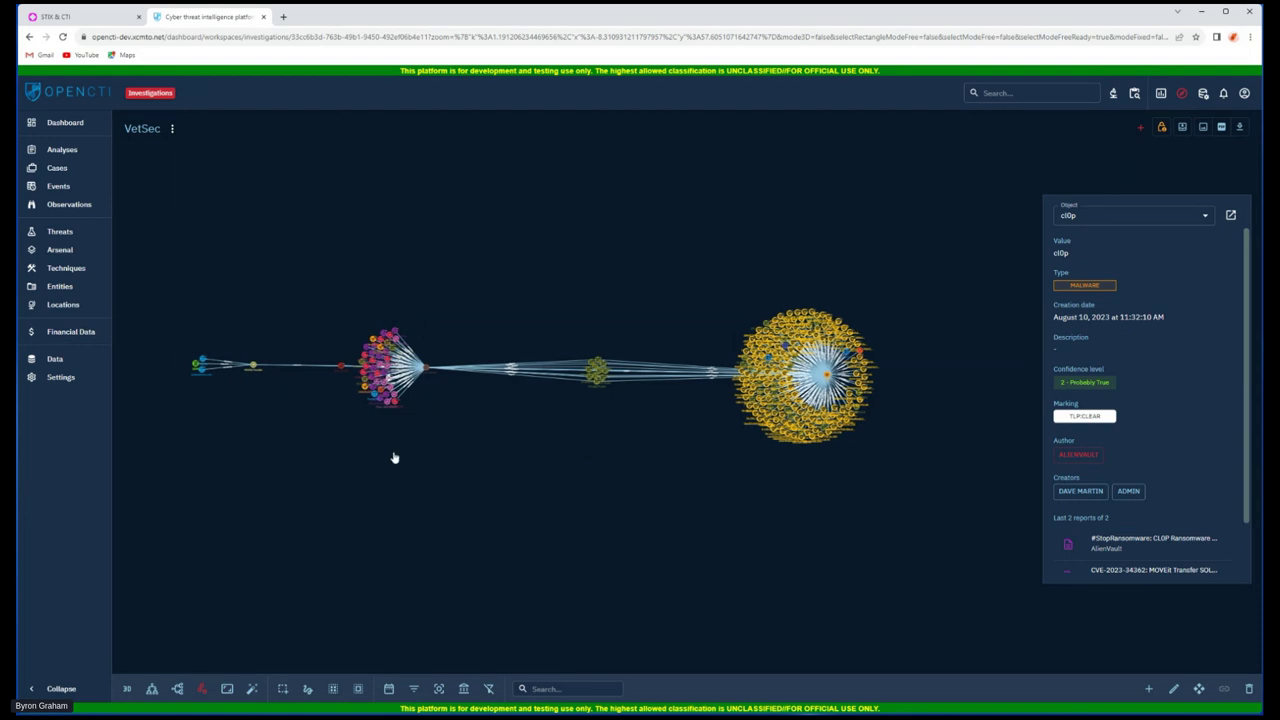
Move the attack patterns shared by CVE-2023-34362 and cl0p downward with a rectangle selection, and separate the lower ones further down with a free selection.
scroll(389, 423, "up", 1)
scroll(389, 423, "up", 2)
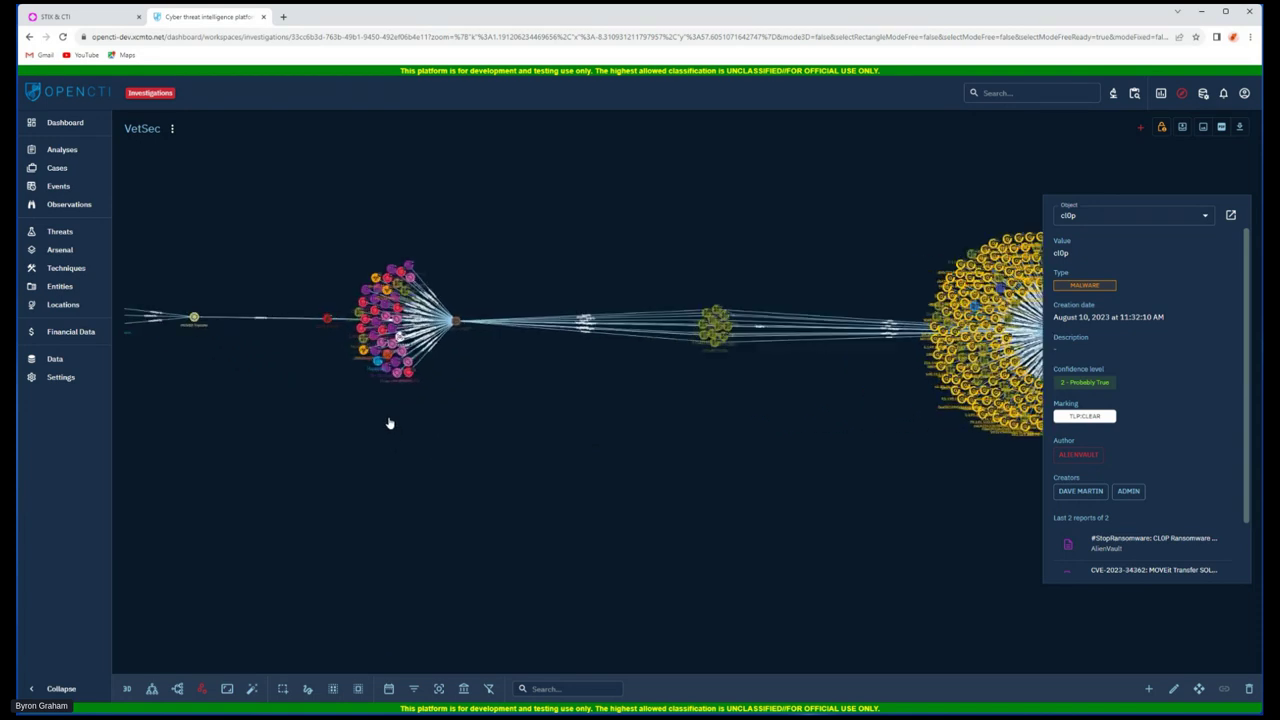
scroll(434, 445, "down", 1)
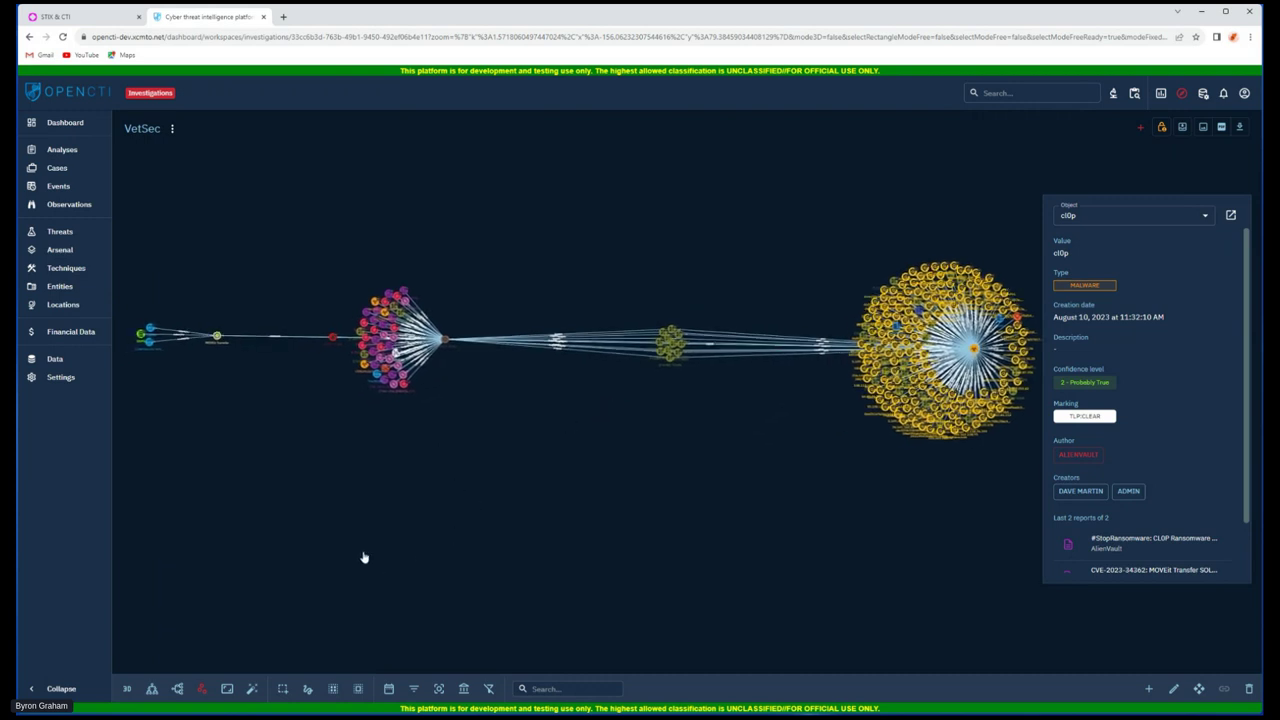
left_click(282, 689)
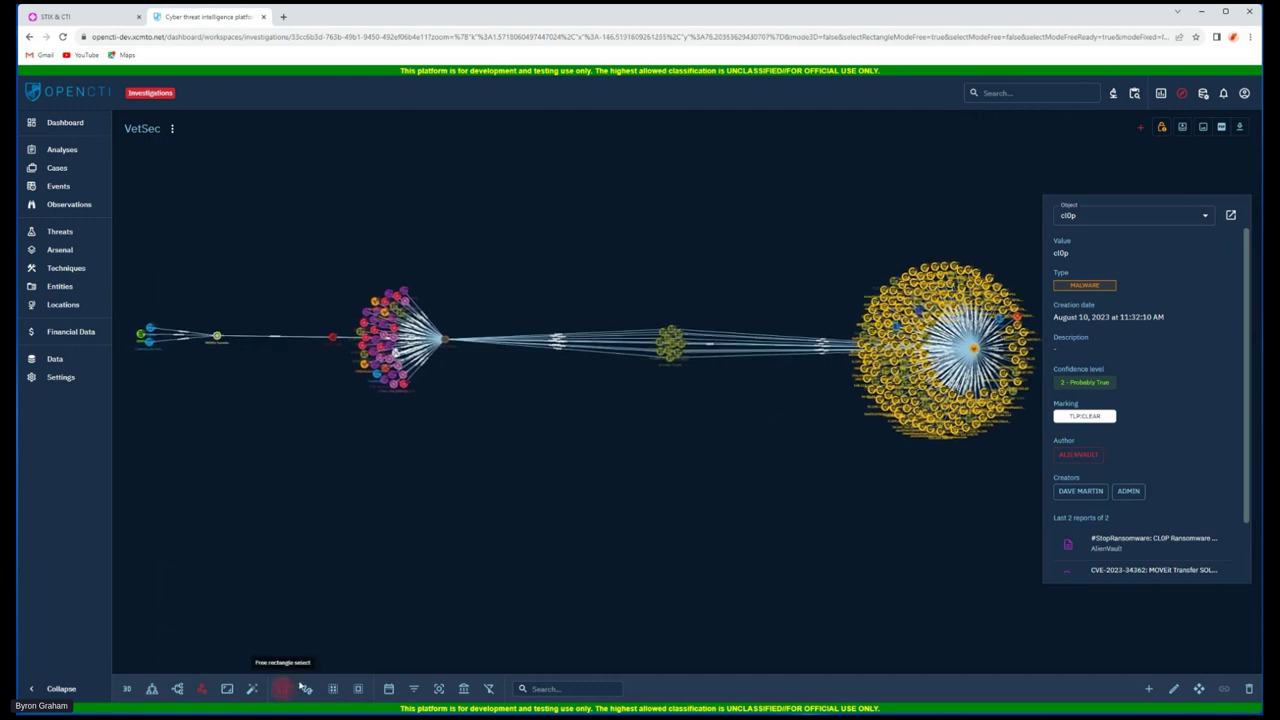
left_click_drag(612, 321, 711, 403)
scroll(688, 380, "up", 2)
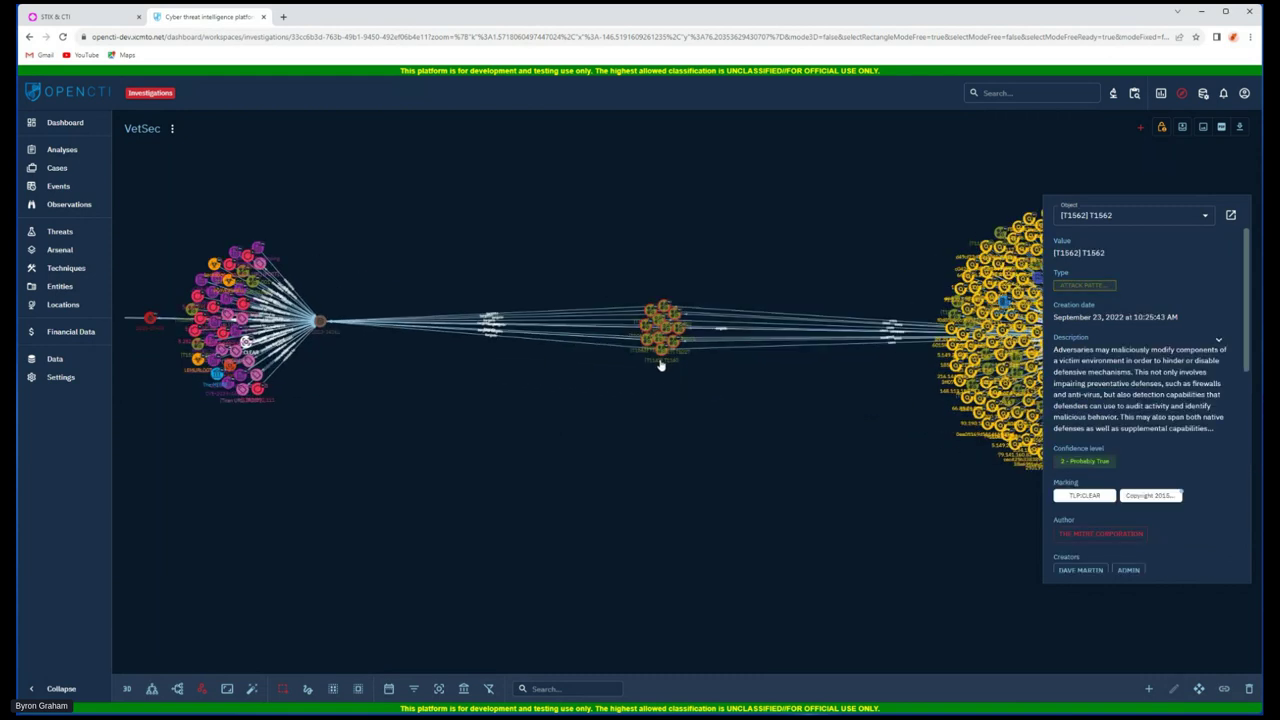
left_click_drag(661, 358, 621, 540)
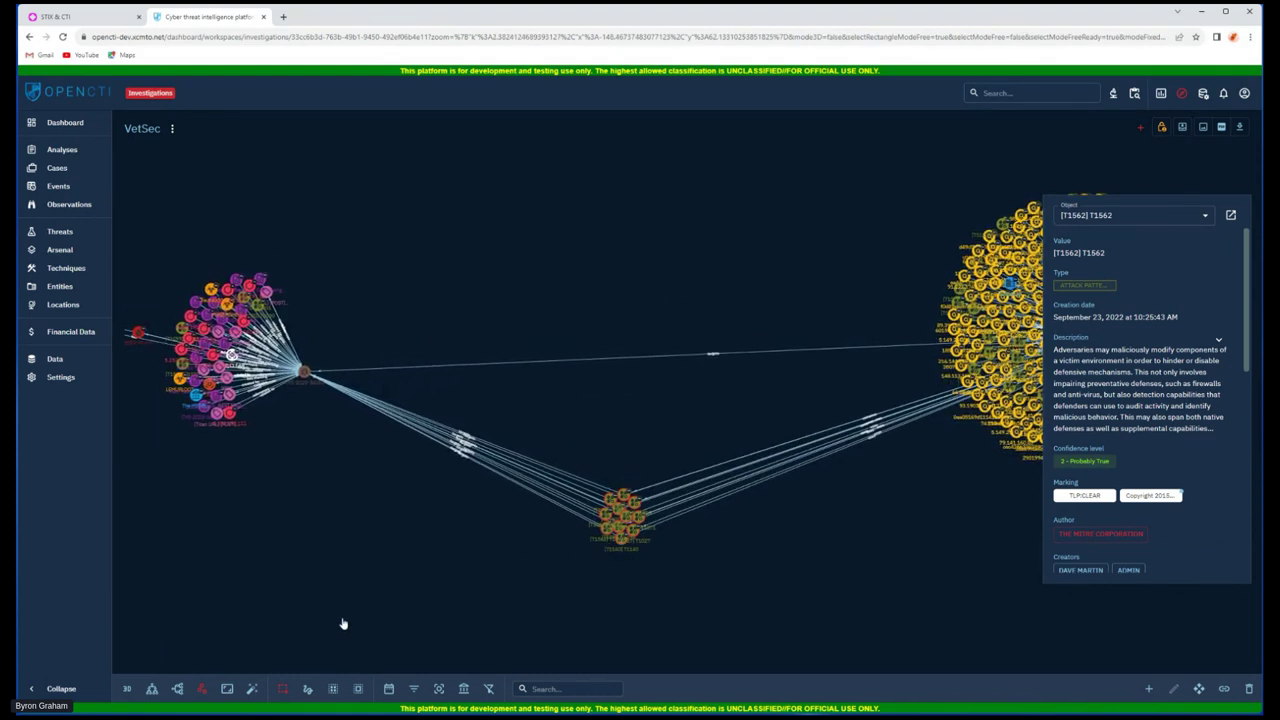
left_click(312, 565)
left_click(307, 688)
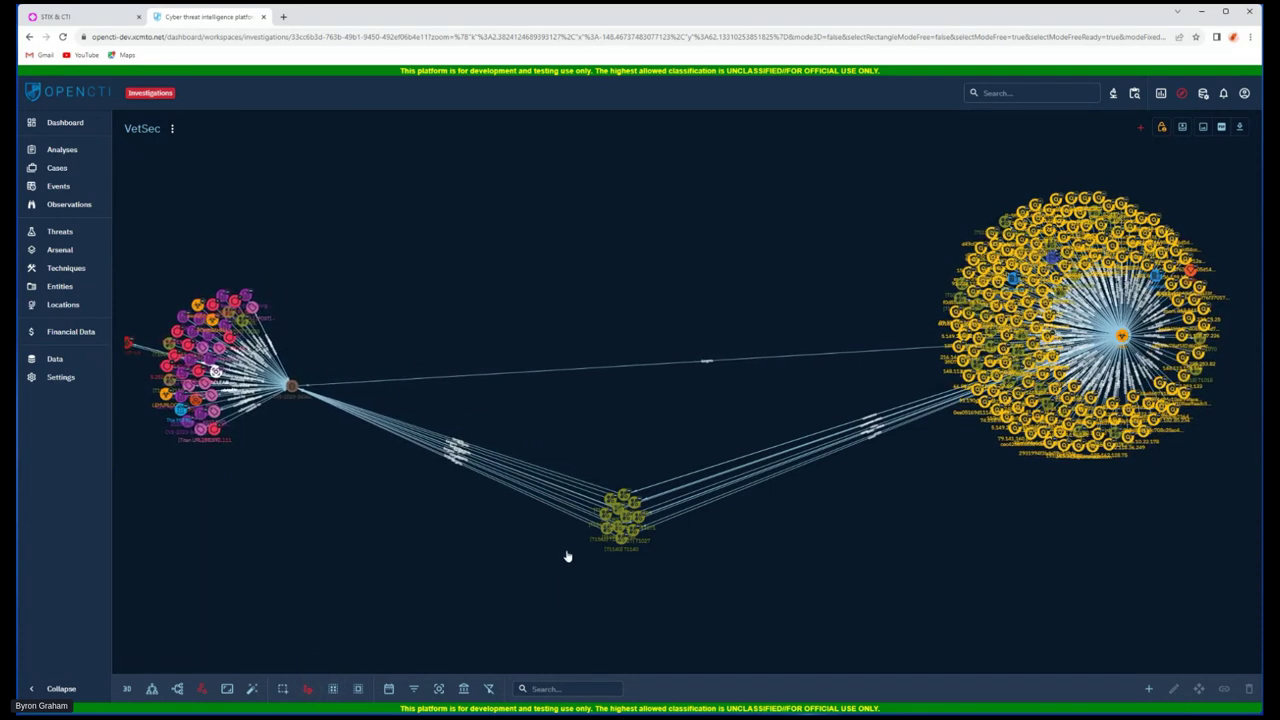
mouse_move(660, 533)
left_mouse_down()
mouse_move(606, 591)
mouse_move(580, 546)
mouse_move(668, 583)
left_mouse_up()
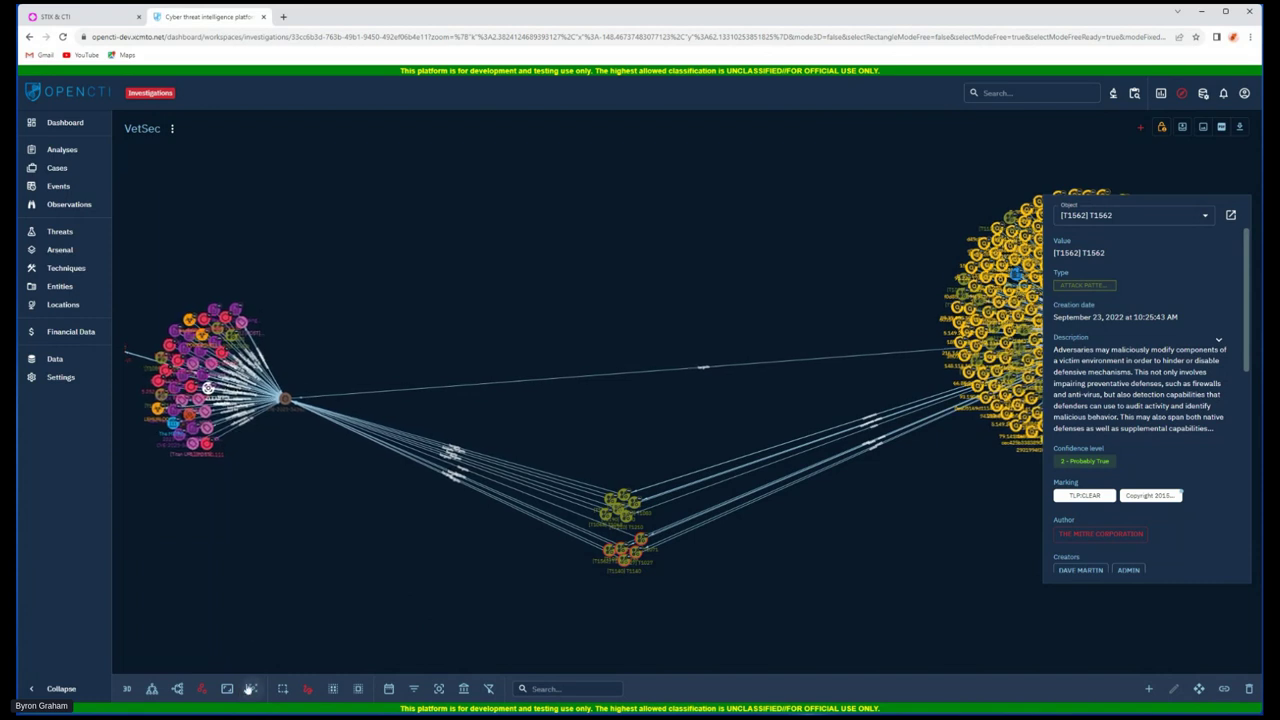
Select all nodes of type Report and move them out of the CVE-2023-34362 cluster, above the link to cl0p.
left_click(335, 692)
left_click(318, 532)
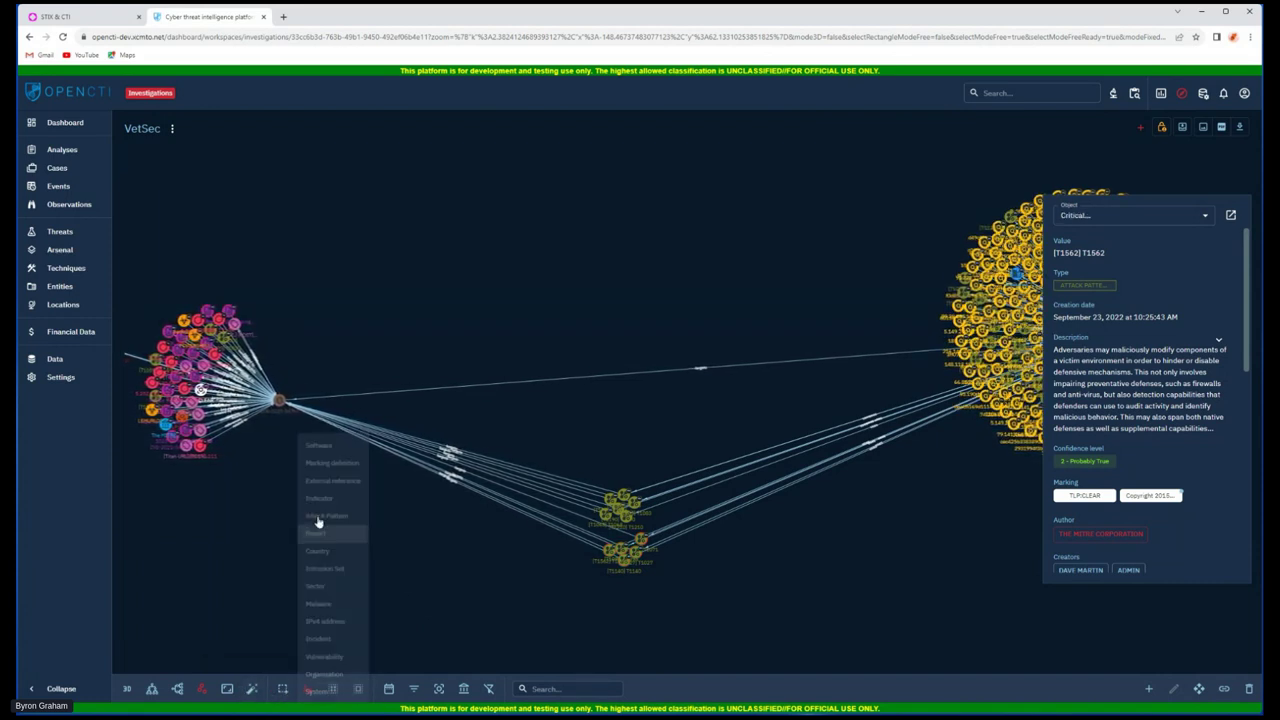
left_click_drag(345, 268, 479, 235)
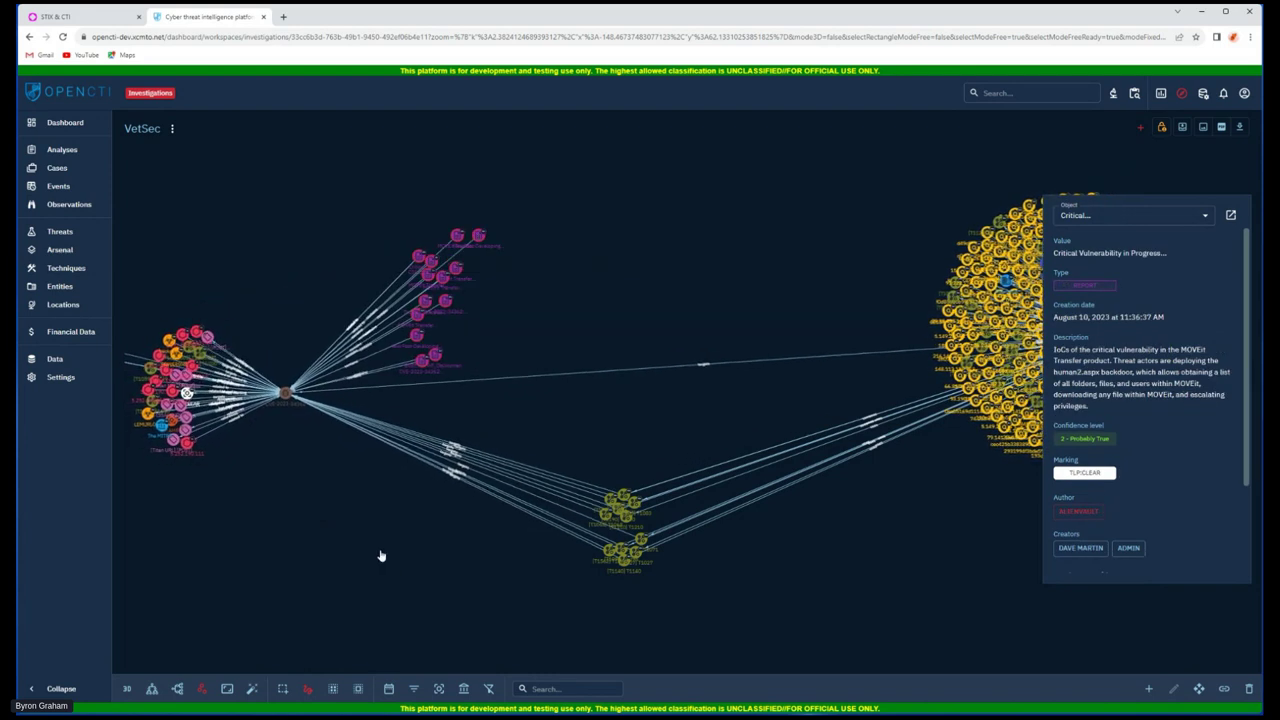
View the investigation graph in 3D, inspect the clusters from another angle, and return to the 2D view.
left_click(127, 688)
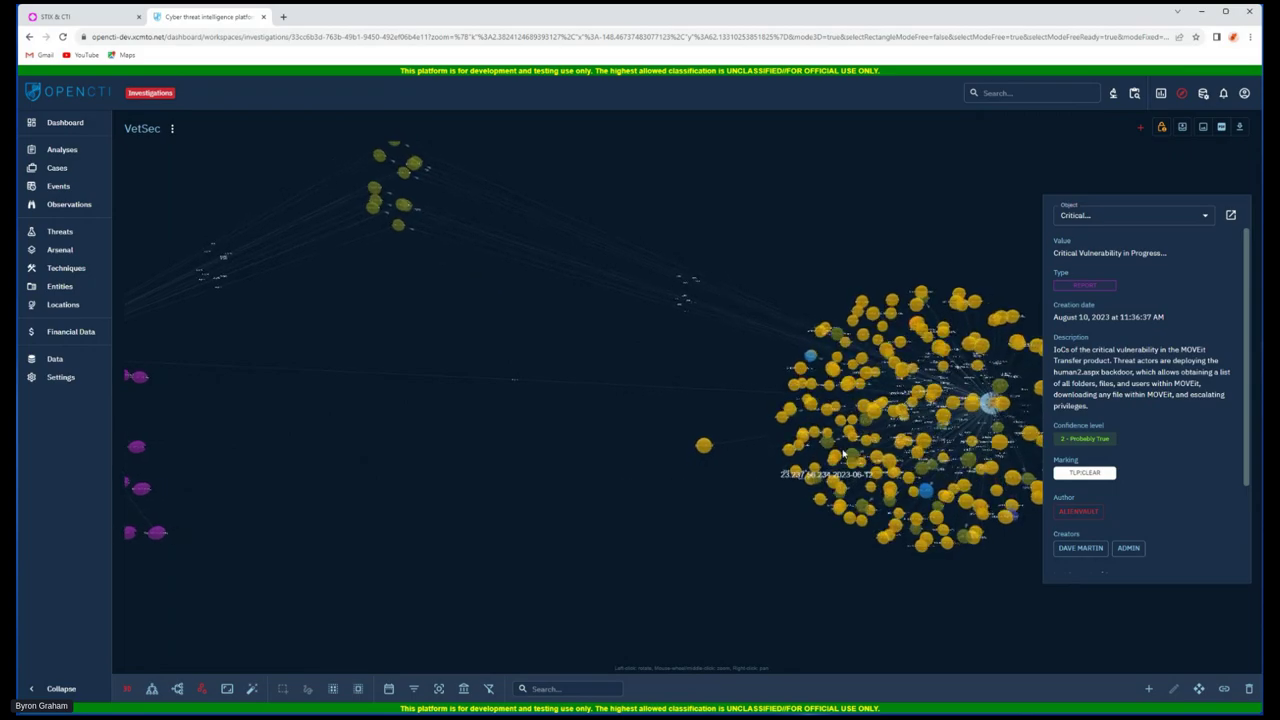
left_click_drag(840, 462, 670, 393)
scroll(668, 392, "down", 5)
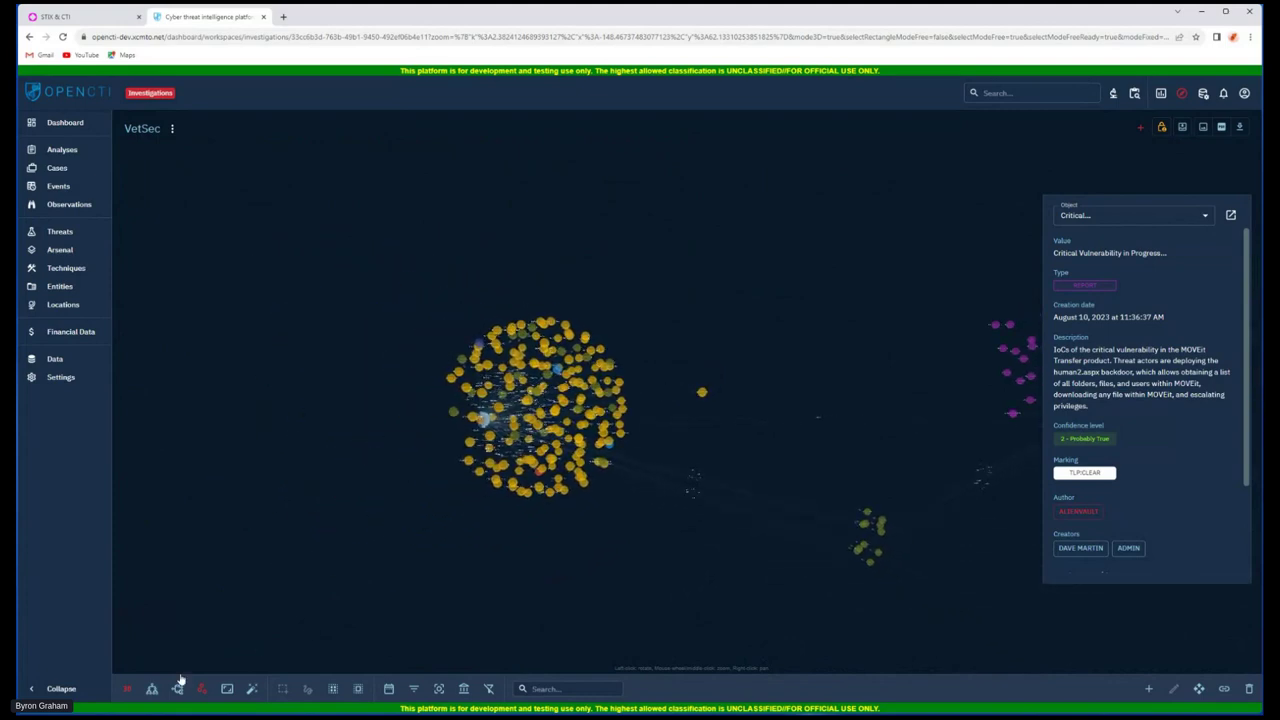
left_click(127, 689)
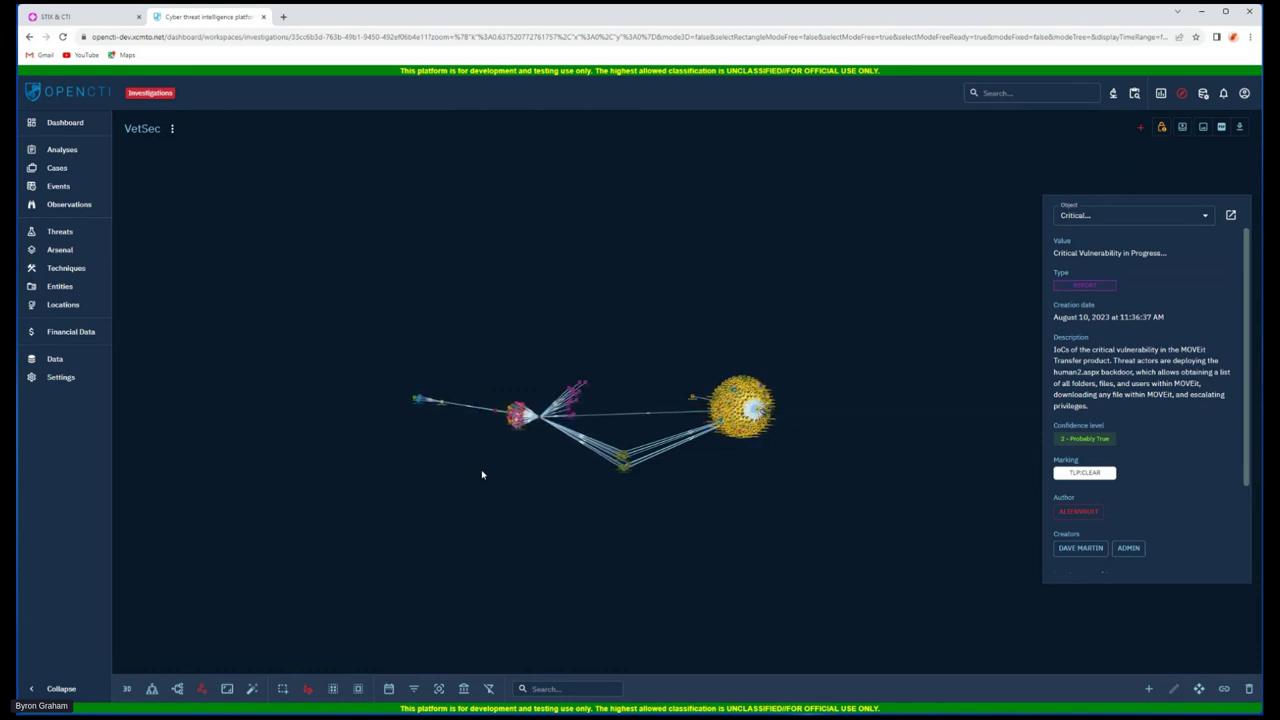
scroll(651, 457, "up", 2)
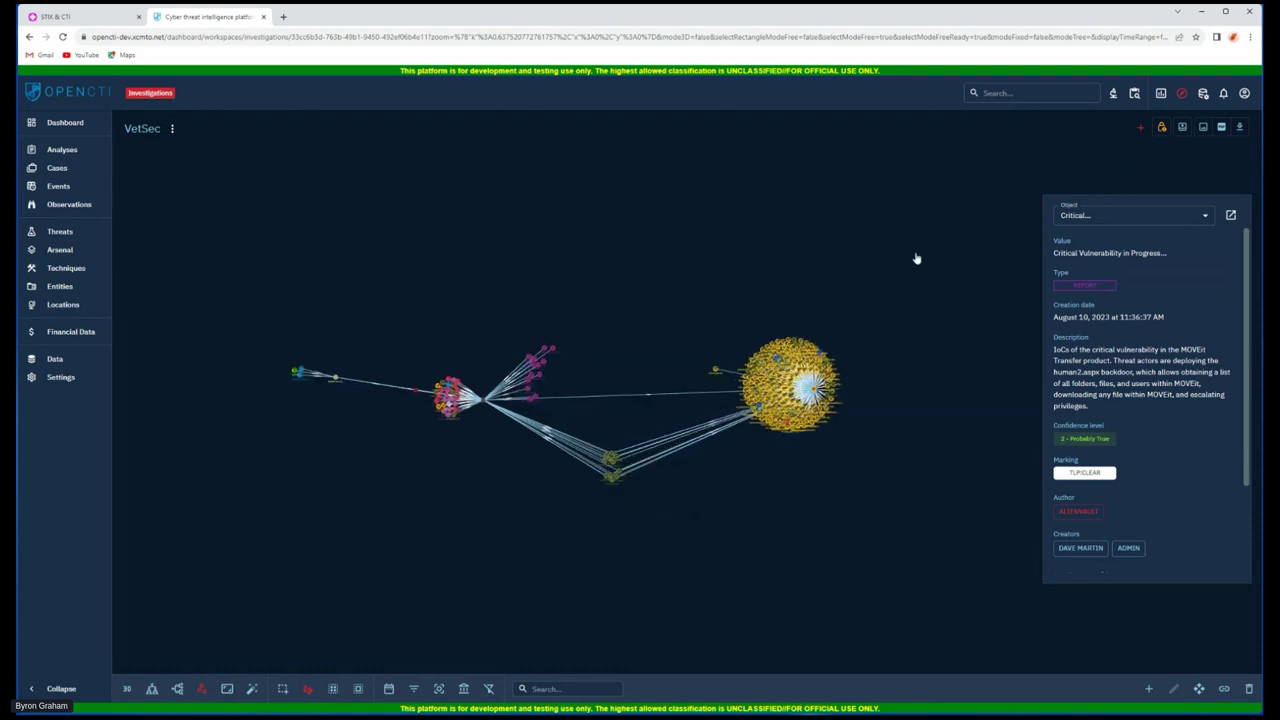
Review the investigation's access management options for new members and for everyone on the platform, leaving the access rights unchanged.
left_click(1161, 130)
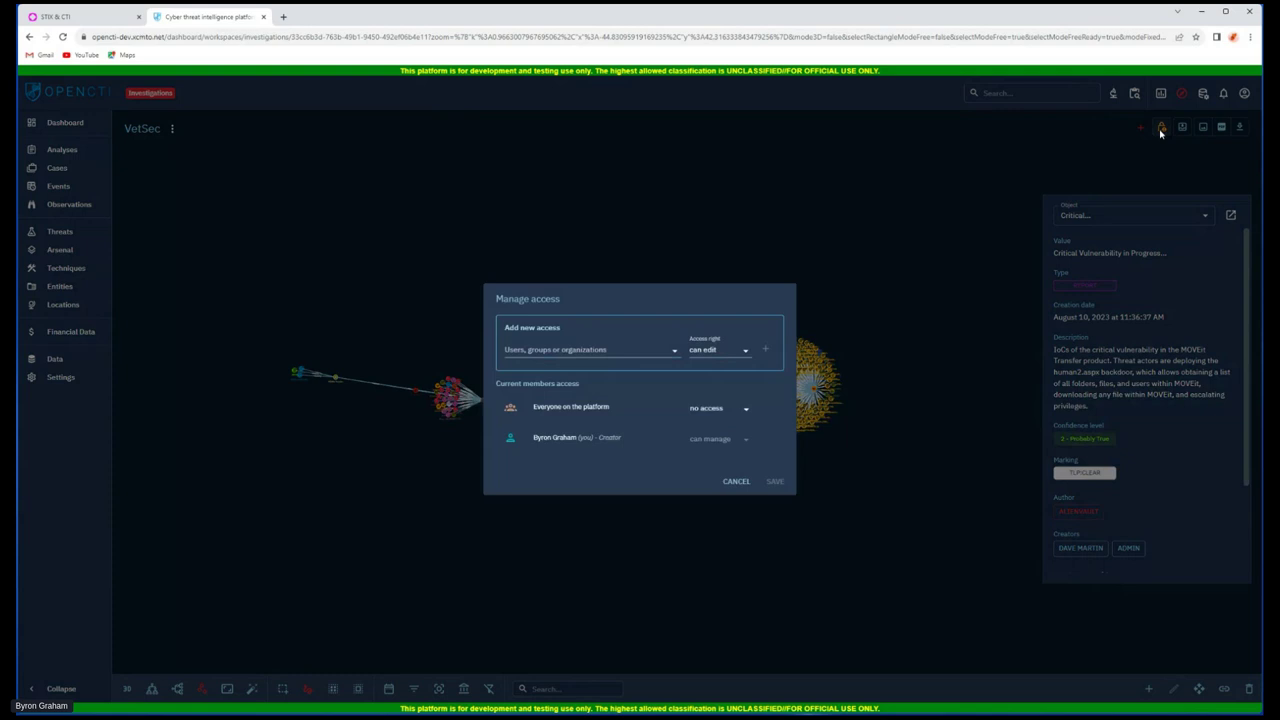
left_click(675, 354)
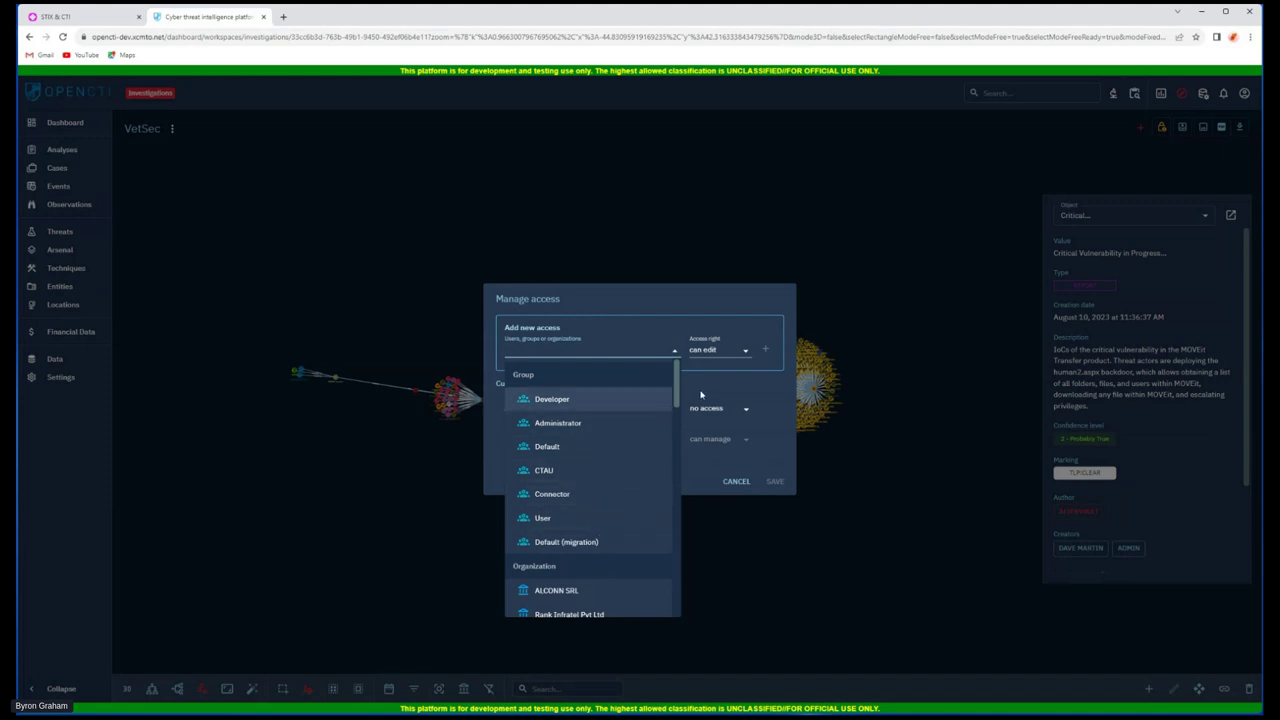
left_click(744, 354)
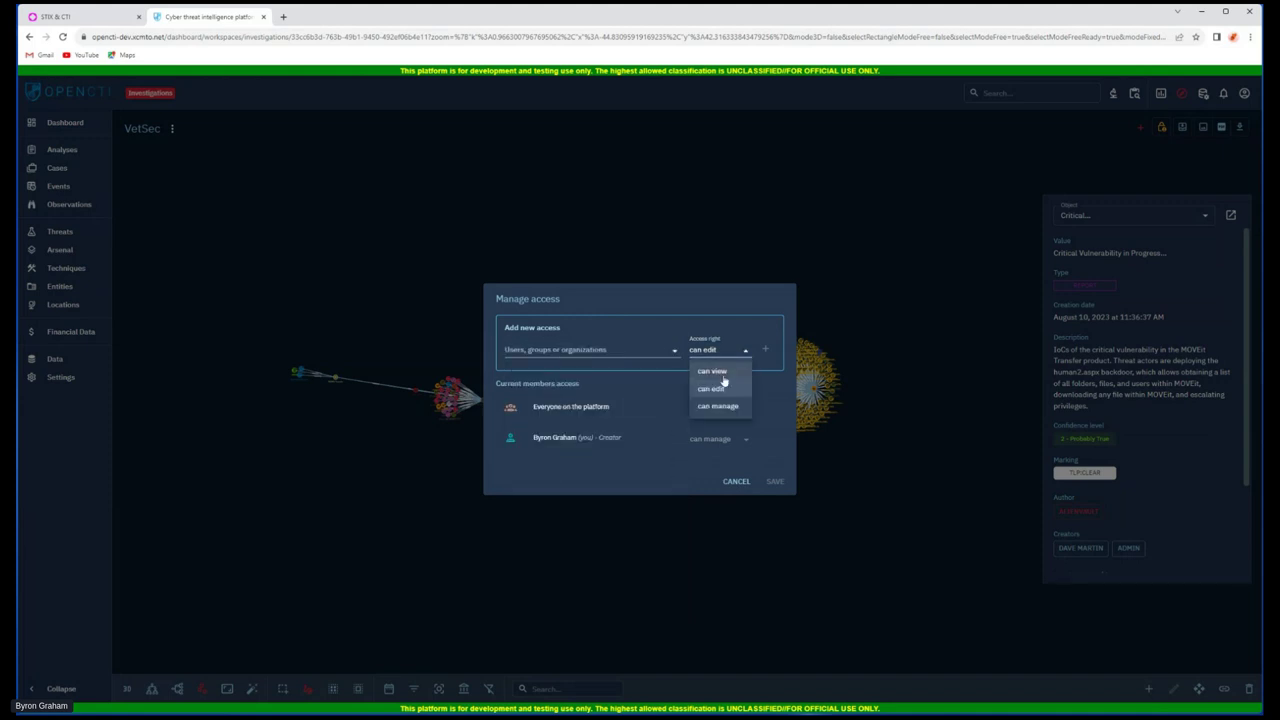
left_click(648, 408)
left_click(745, 411)
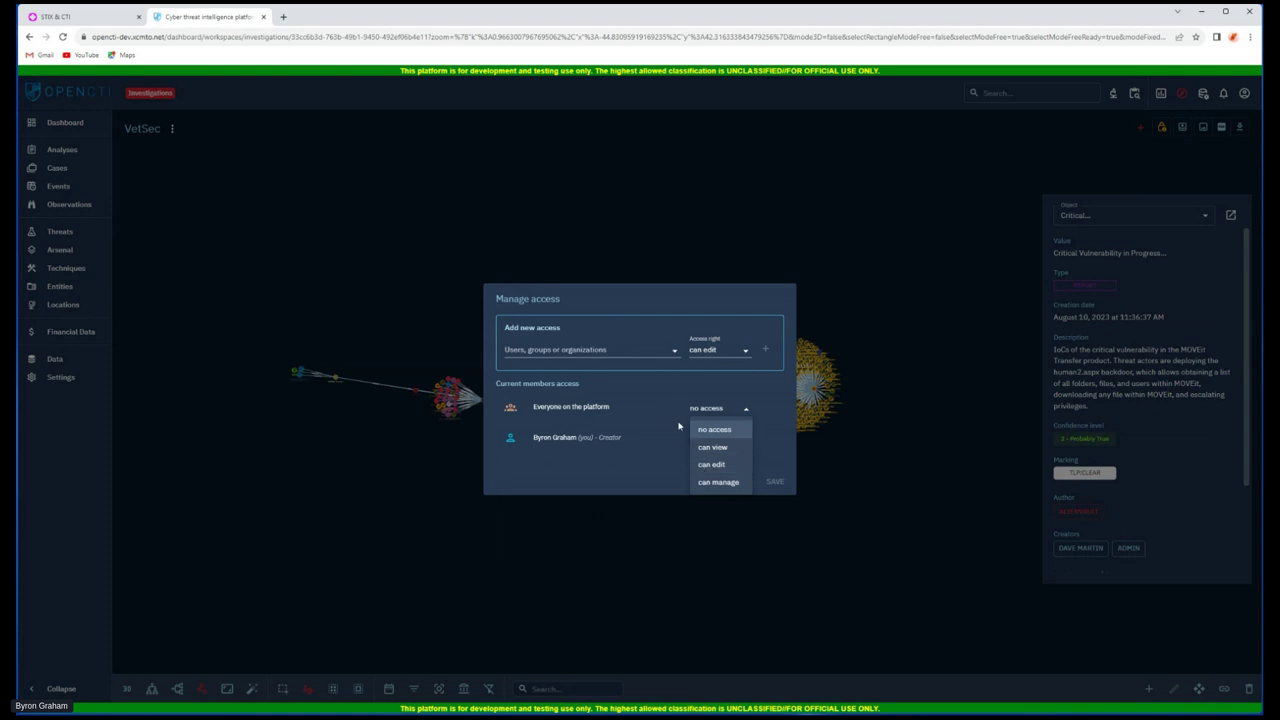
left_click(670, 386)
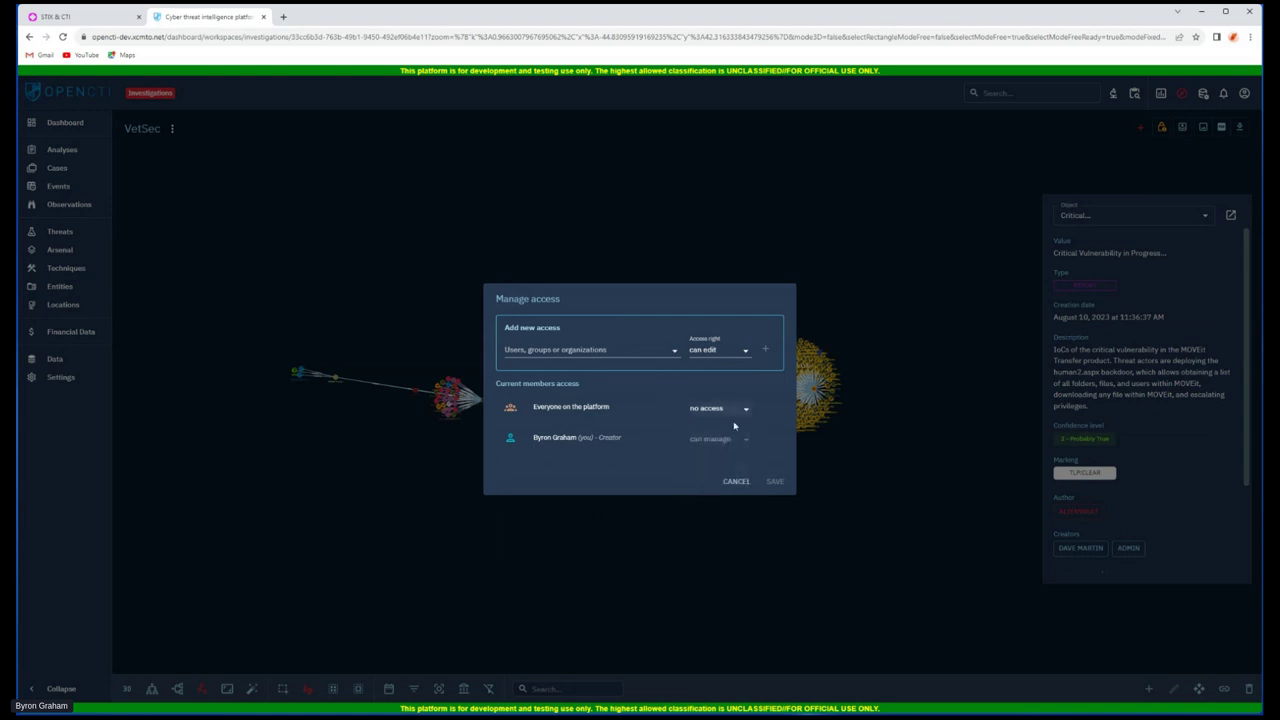
left_click(736, 481)
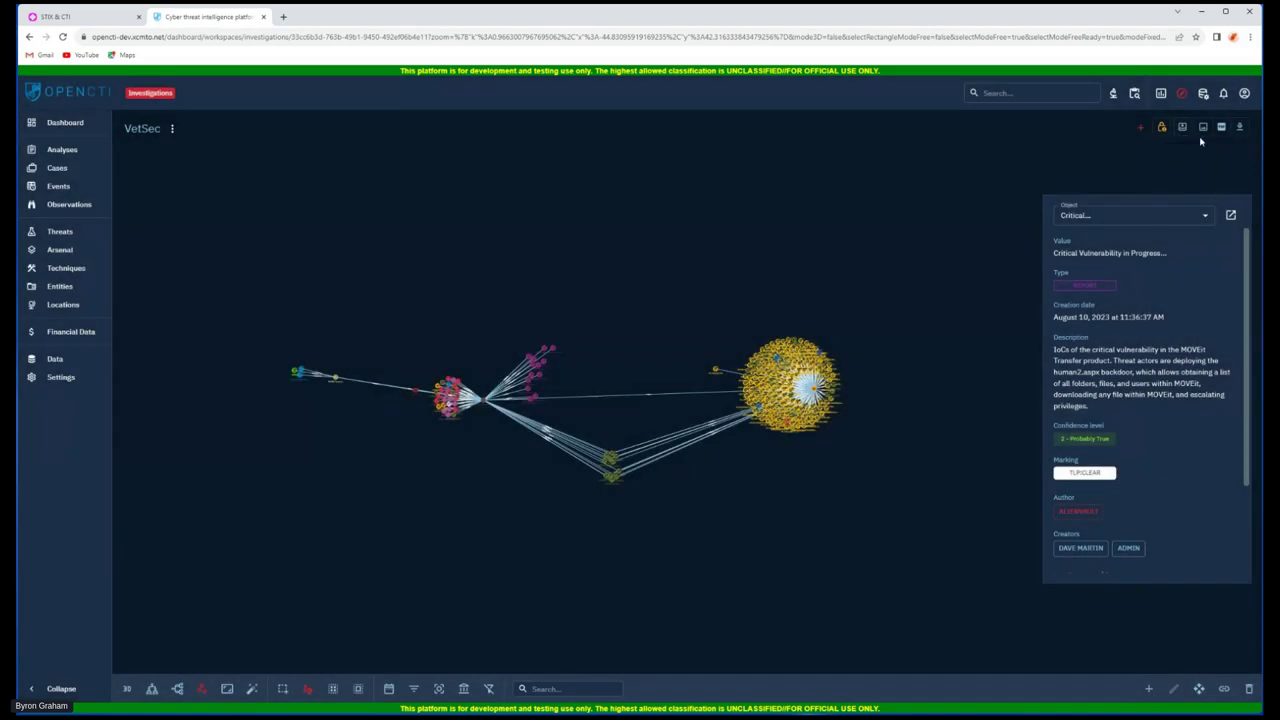
Examine the options for adding the investigation to a container, including the new entity form and the existing containers, without adding it.
left_click(1181, 129)
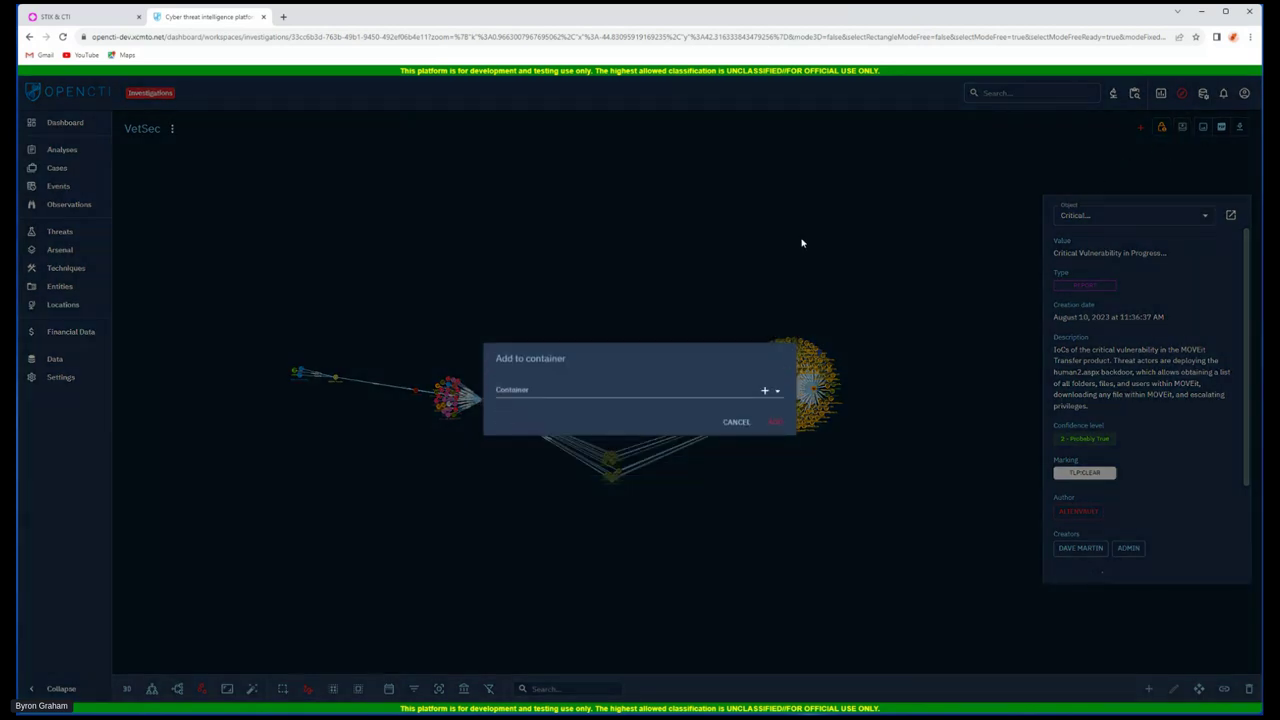
left_click(765, 390)
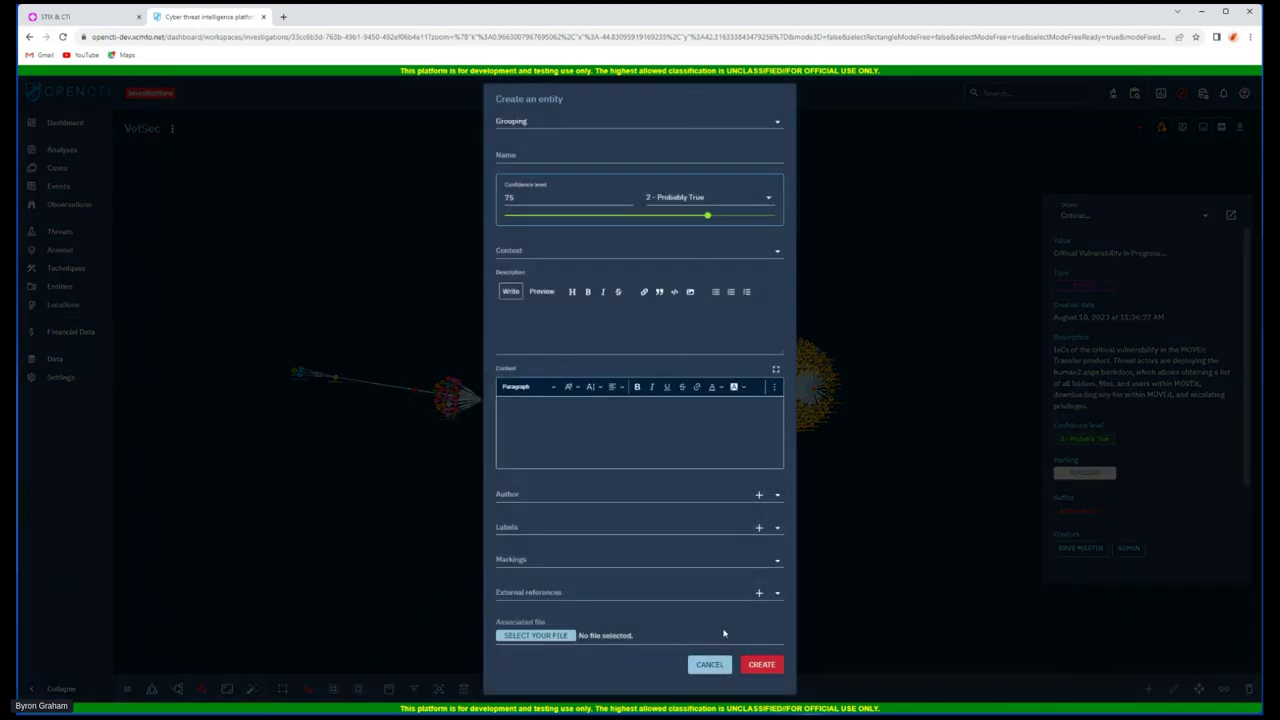
left_click(709, 664)
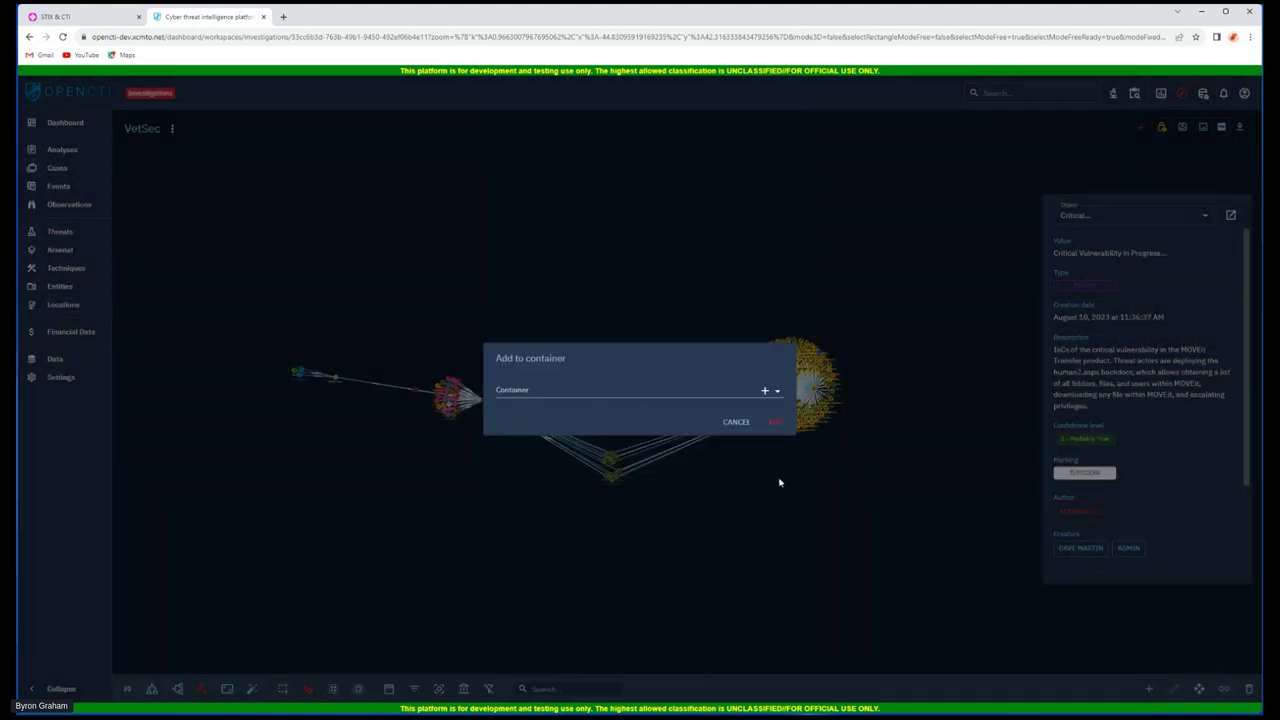
left_click(778, 395)
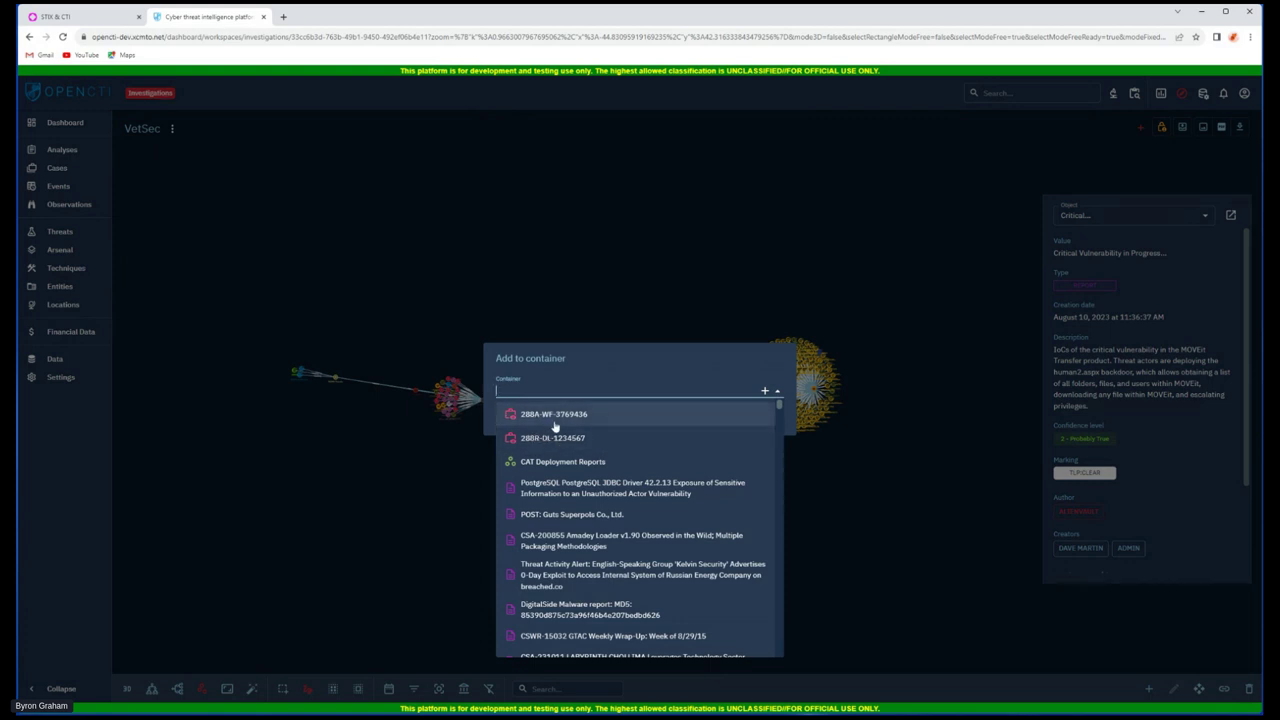
left_click(757, 305)
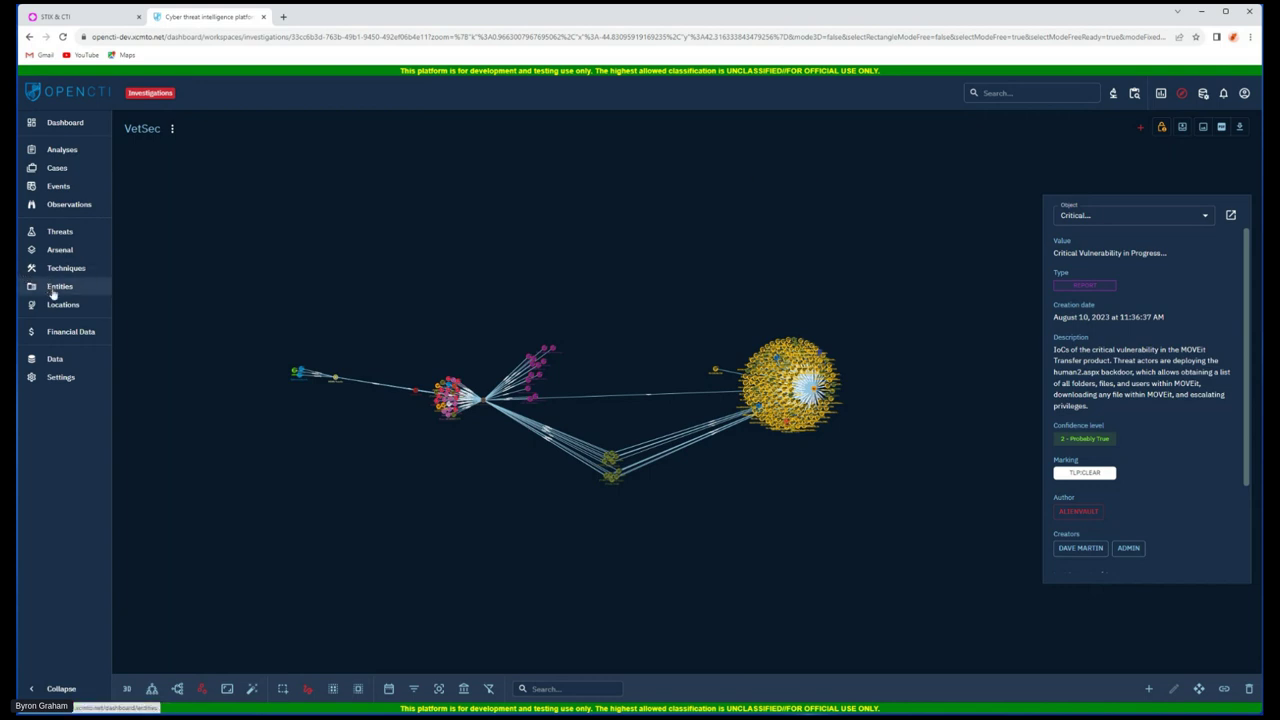
Browse the platform's threats, looking through the threat actor groups, the intrusion sets and the individual threat actors.
left_click(58, 233)
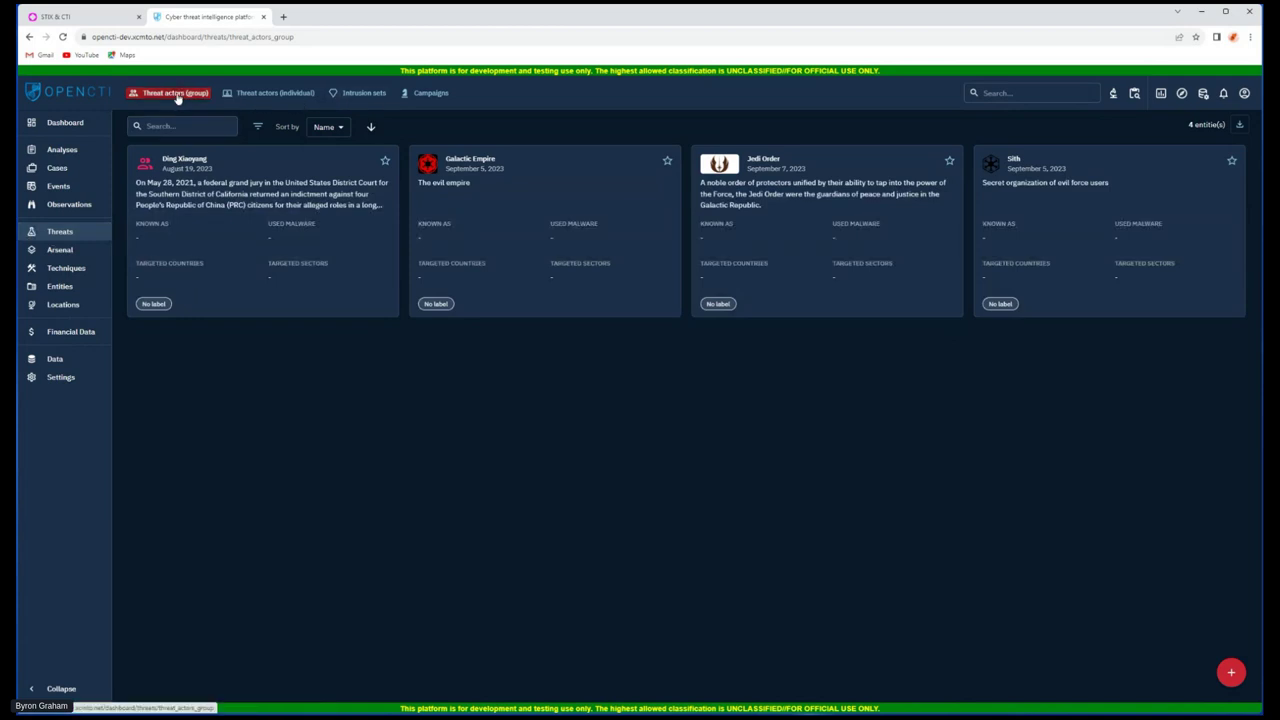
left_click(352, 93)
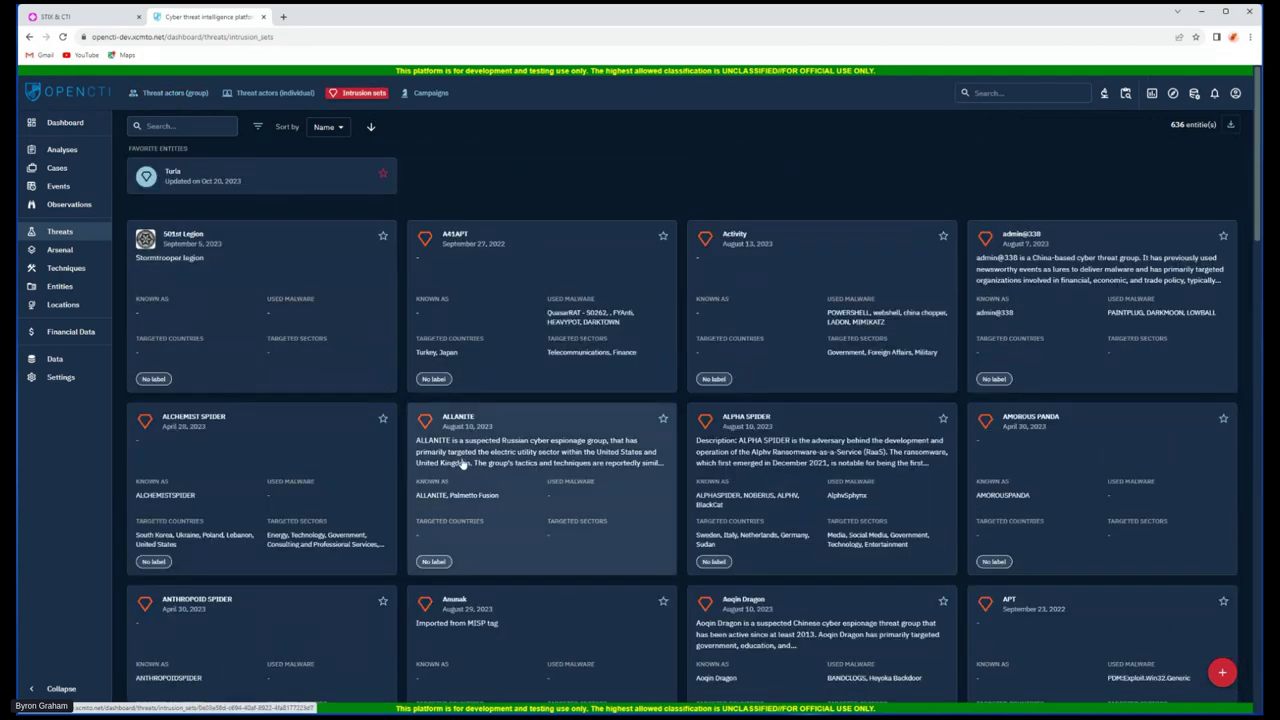
scroll(455, 450, "down", 4)
scroll(480, 465, "down", 7)
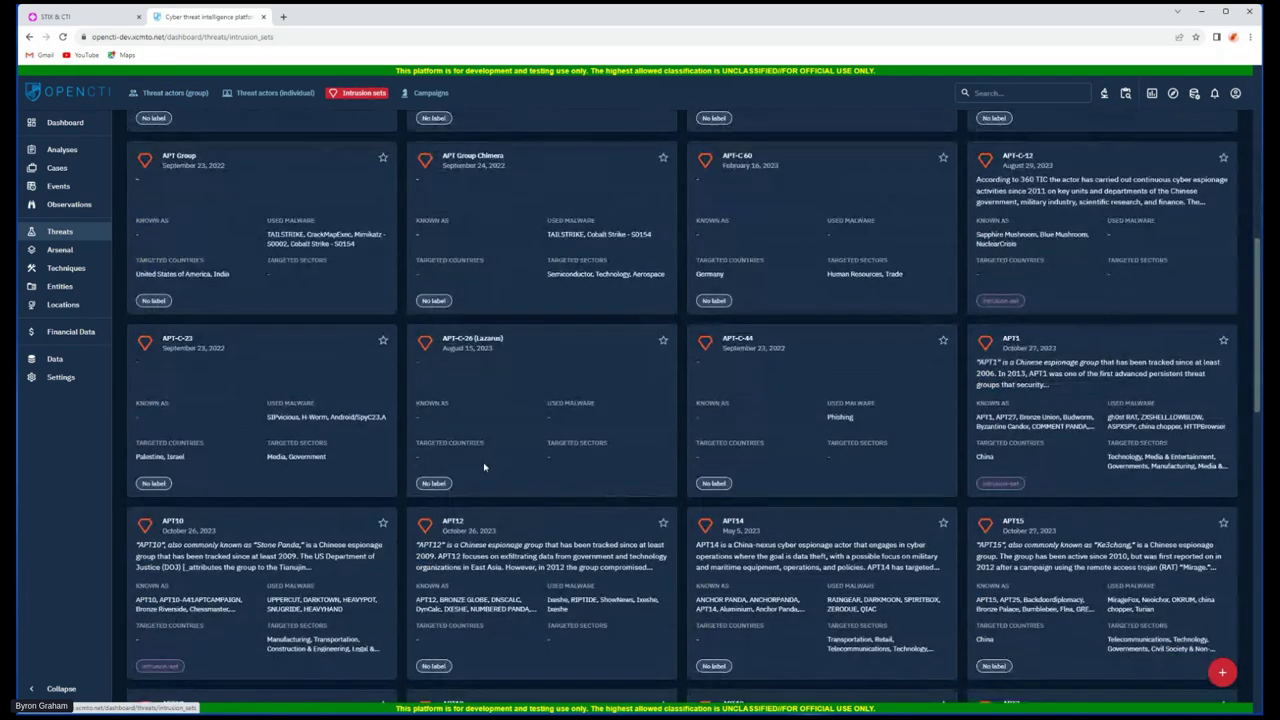
scroll(497, 415, "down", 4)
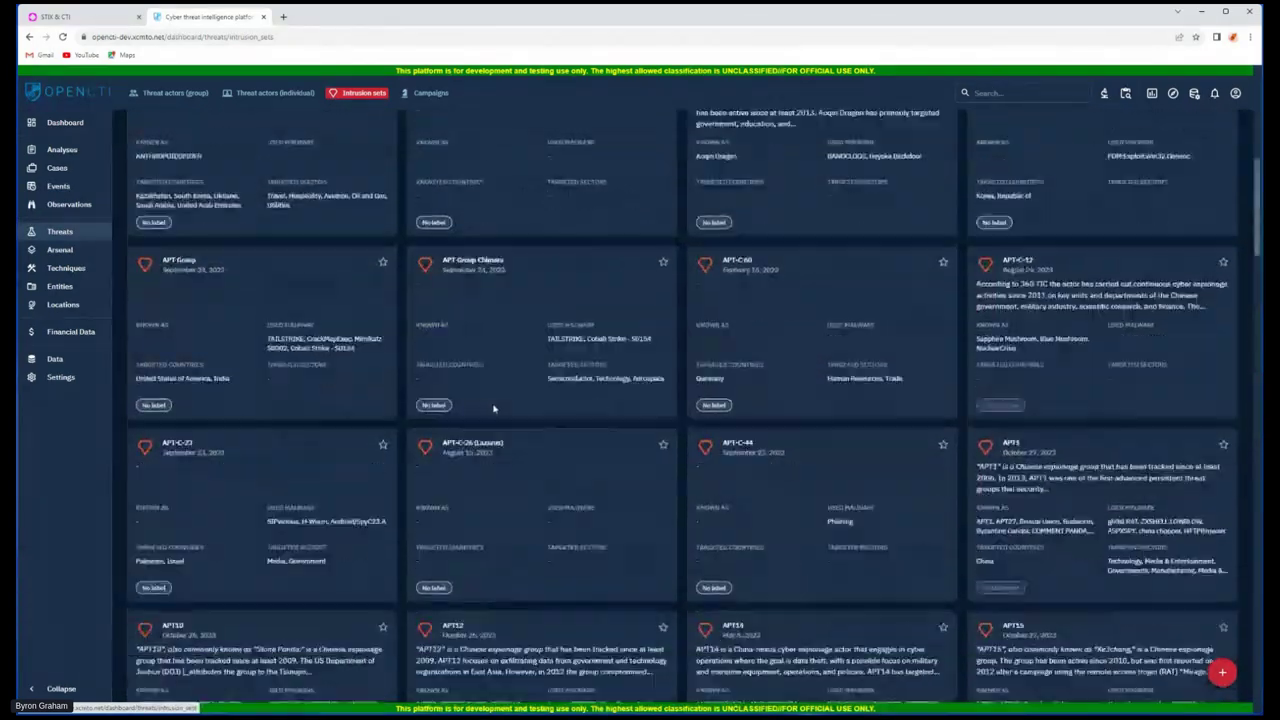
scroll(430, 260, "up", 15)
left_click(277, 94)
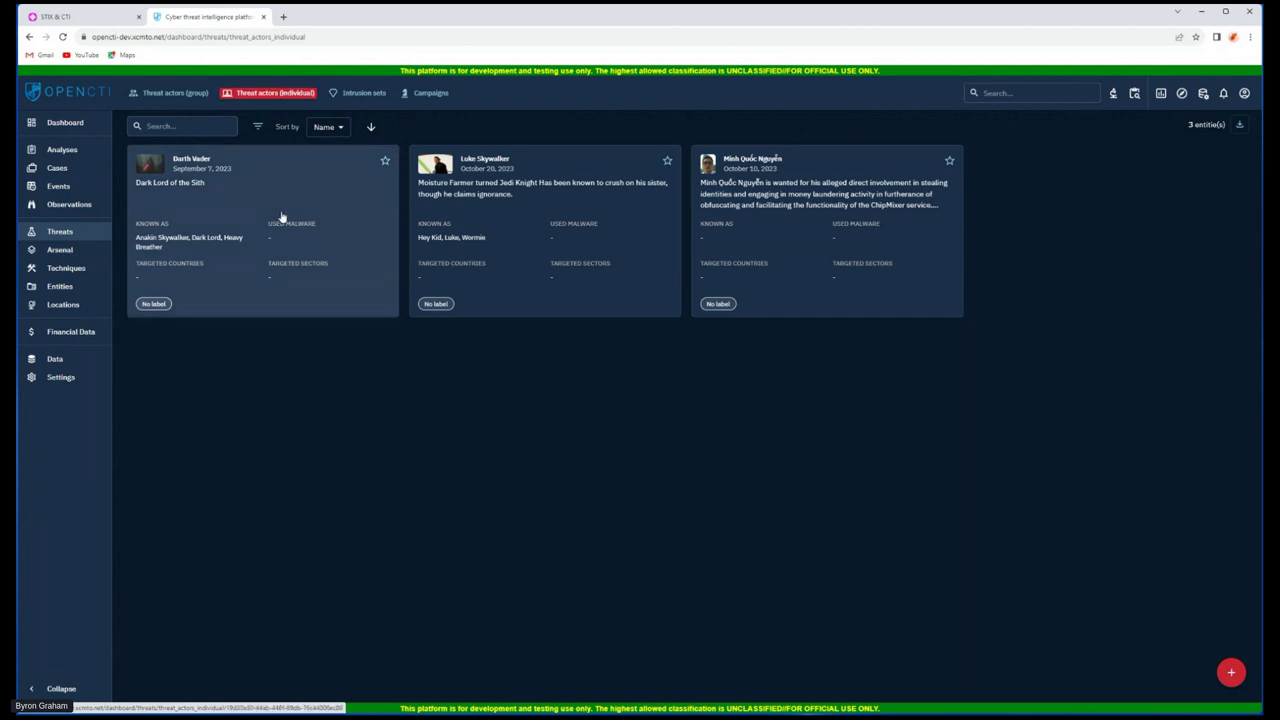
Examine the individual threat actor profiles of Darth Vader and Luke Skywalker, including their details and latest relationships.
left_click(181, 186)
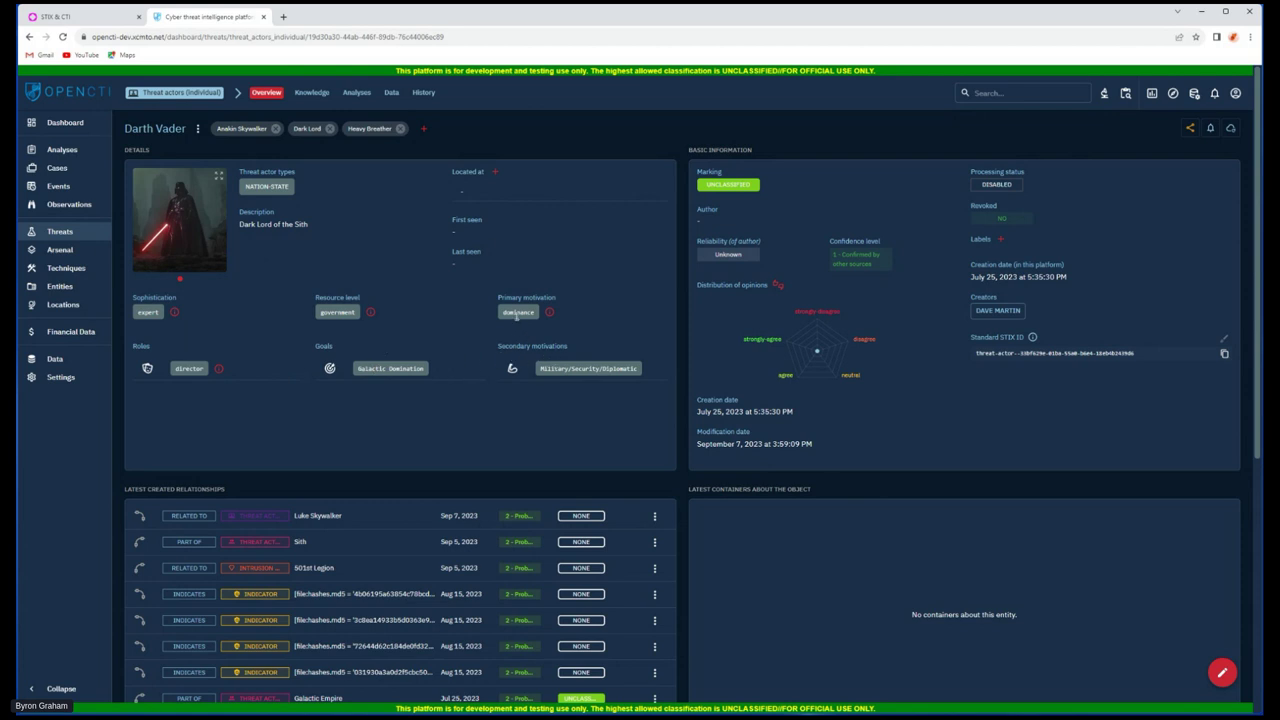
scroll(340, 545, "down", 1)
scroll(342, 549, "down", 1)
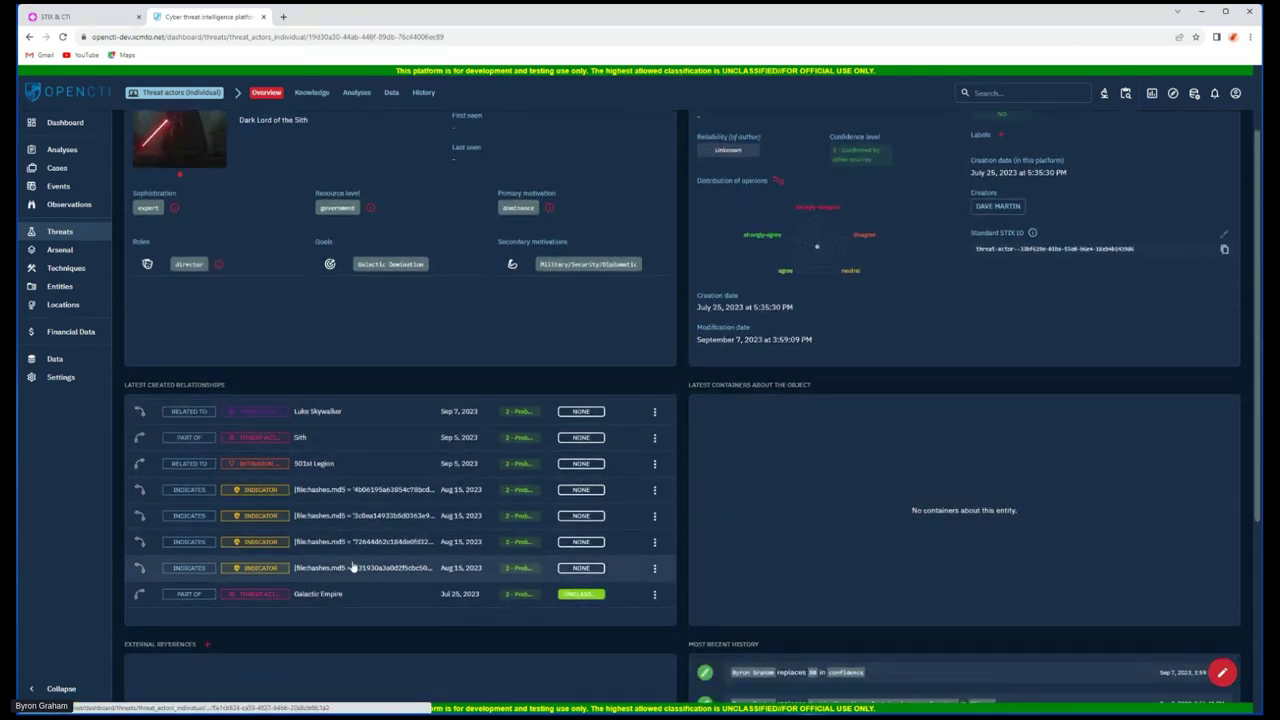
scroll(358, 550, "up", 1)
left_click(137, 93)
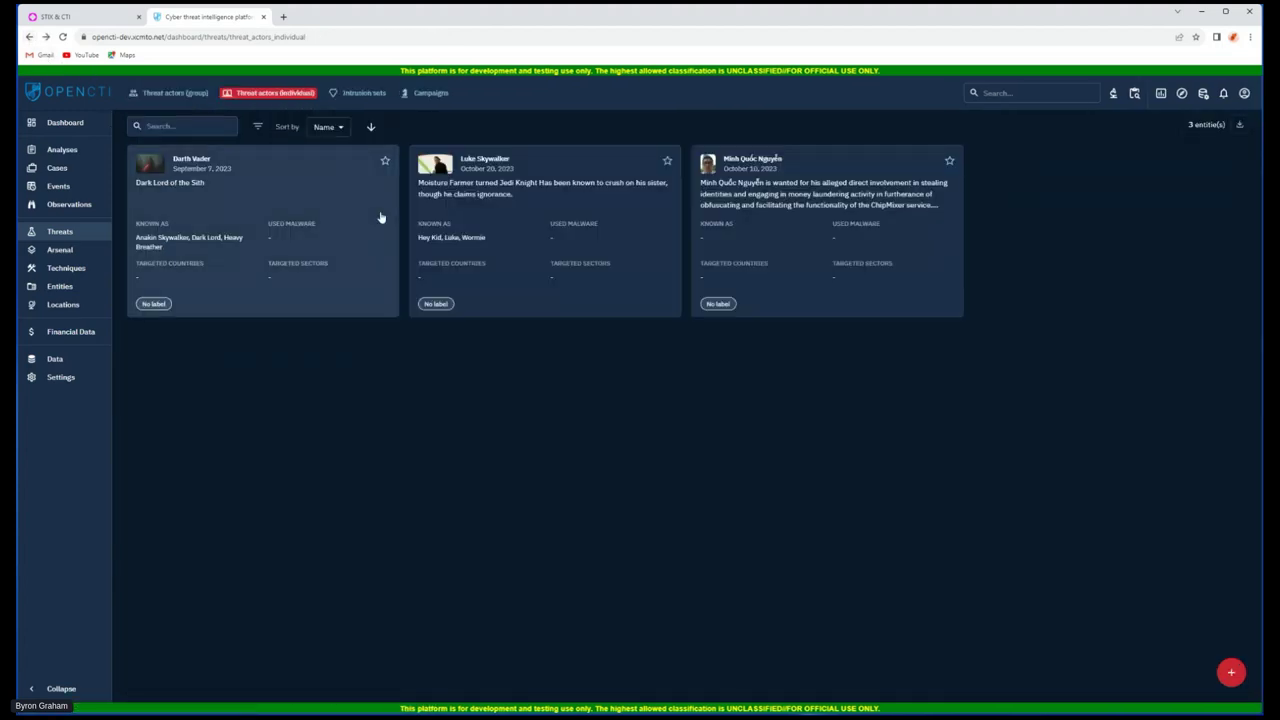
left_click(460, 178)
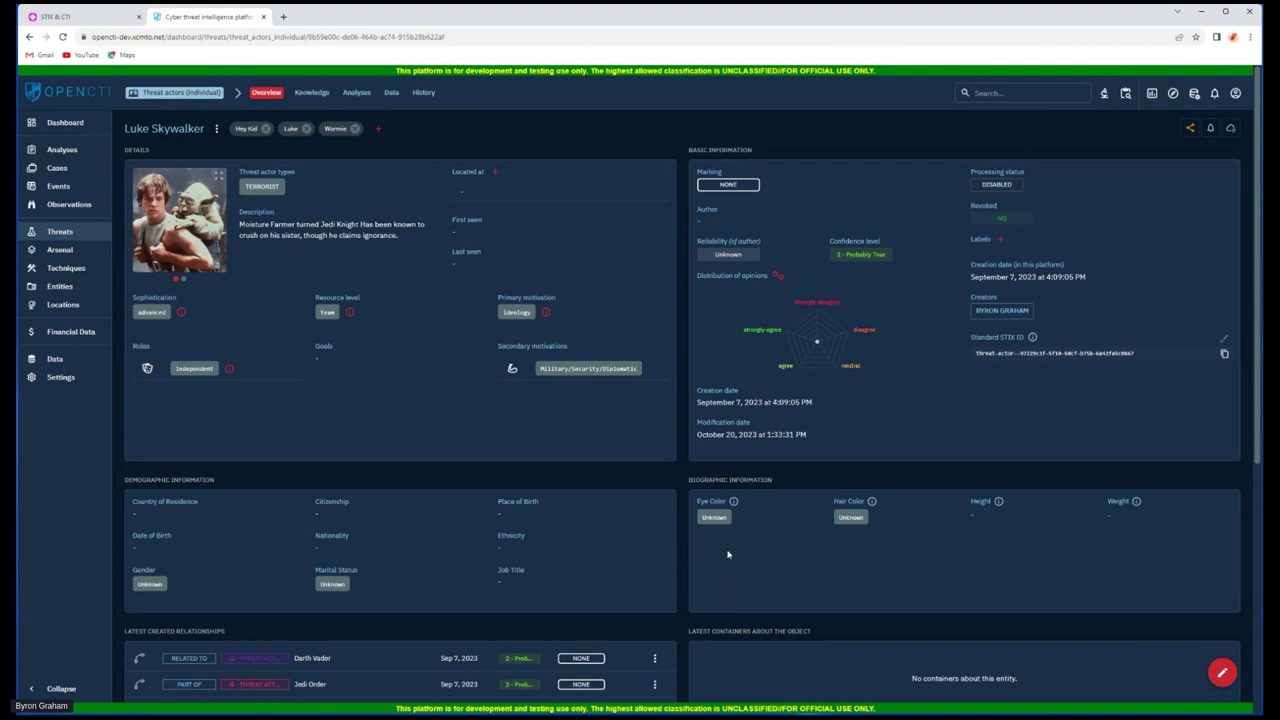
scroll(423, 402, "down", 2)
scroll(423, 401, "up", 2)
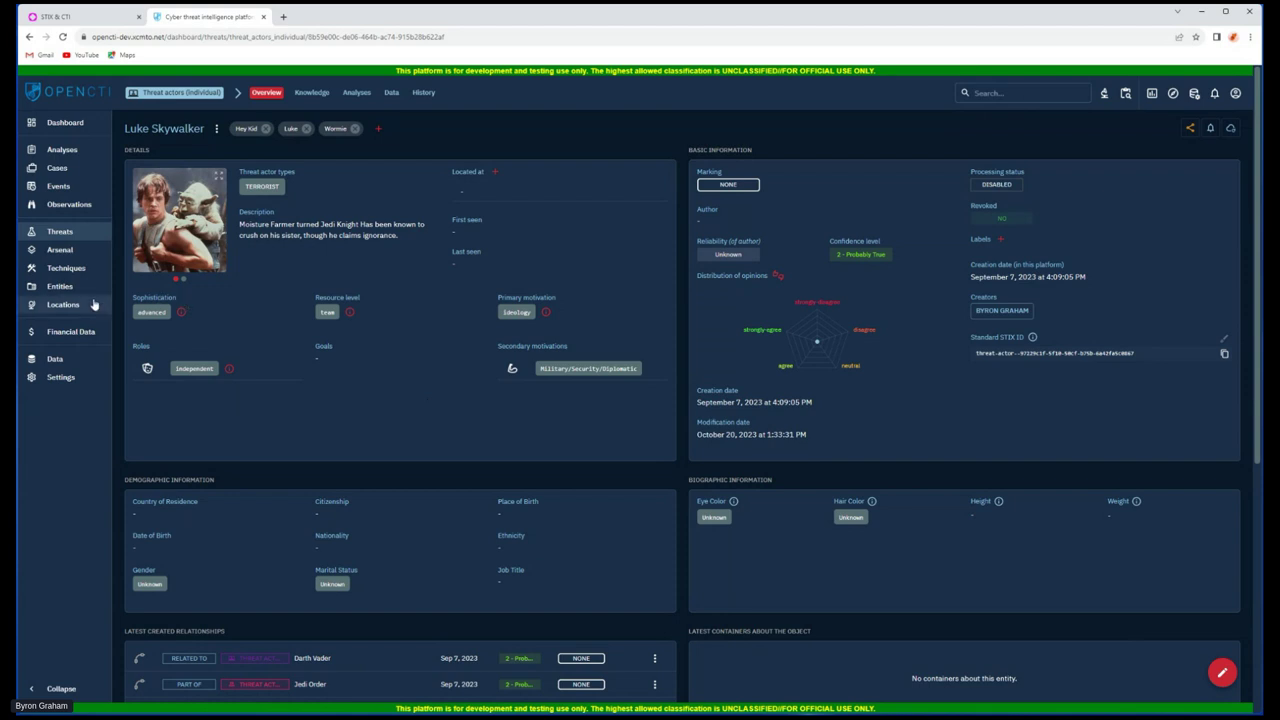
Browse the platform's financial accounts and incident response cases, and look through the threat campaigns to the end of the list.
left_click(75, 333)
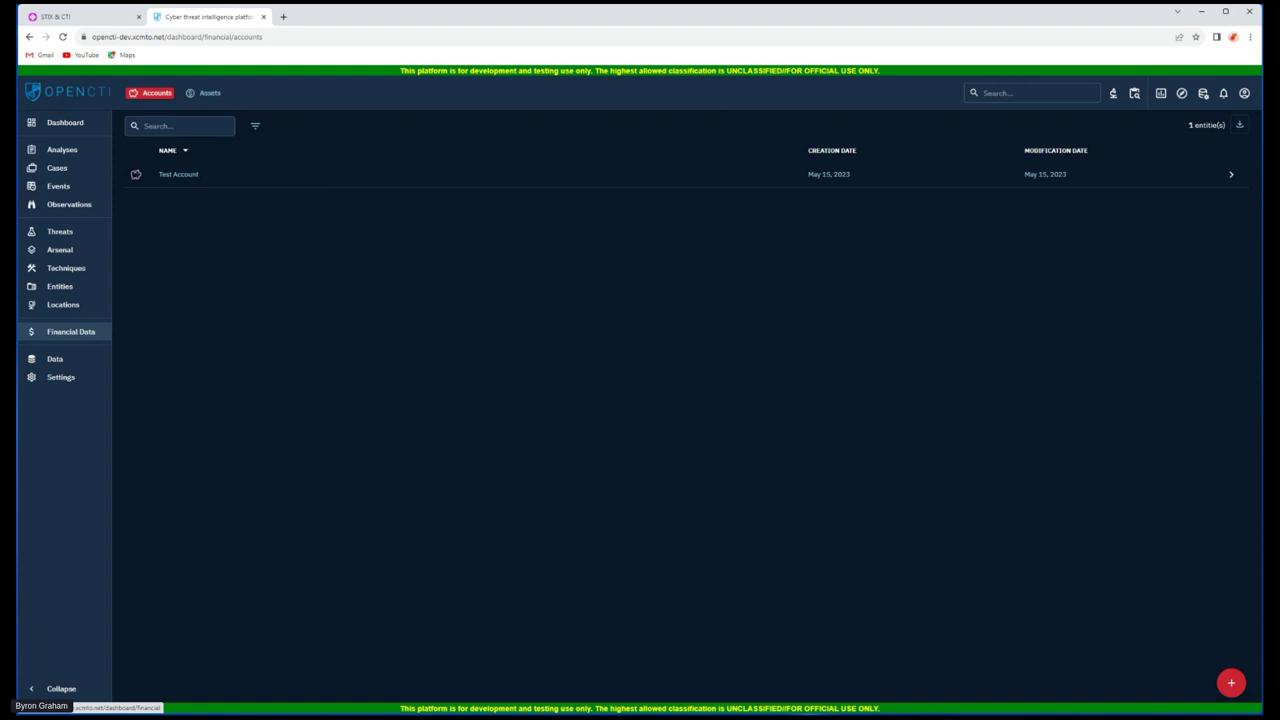
left_click(60, 168)
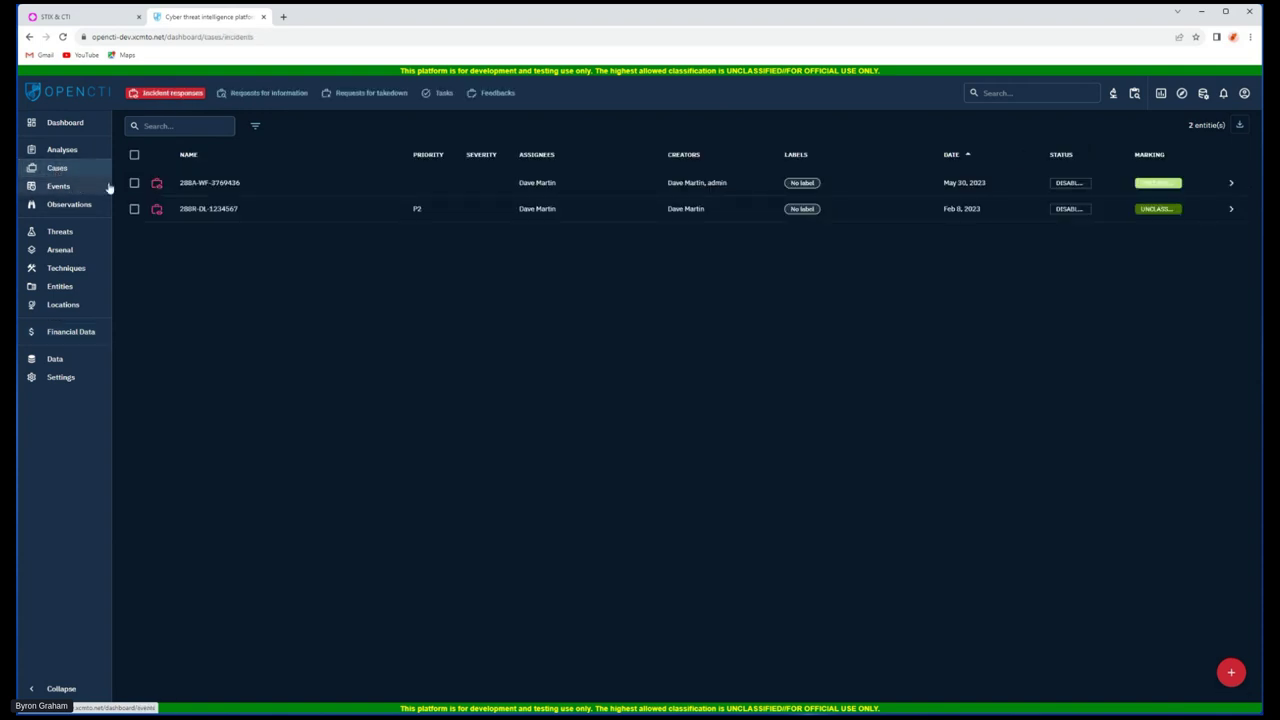
left_click(68, 238)
left_click(424, 95)
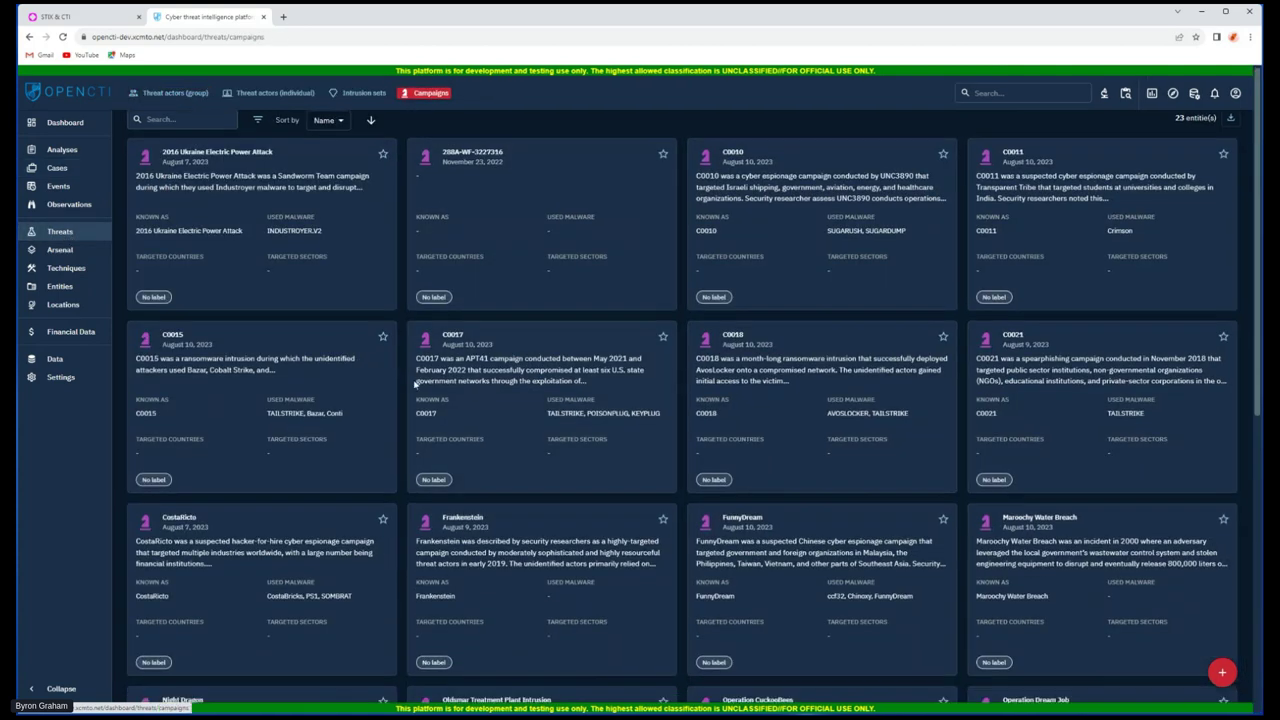
scroll(415, 383, "down", 5)
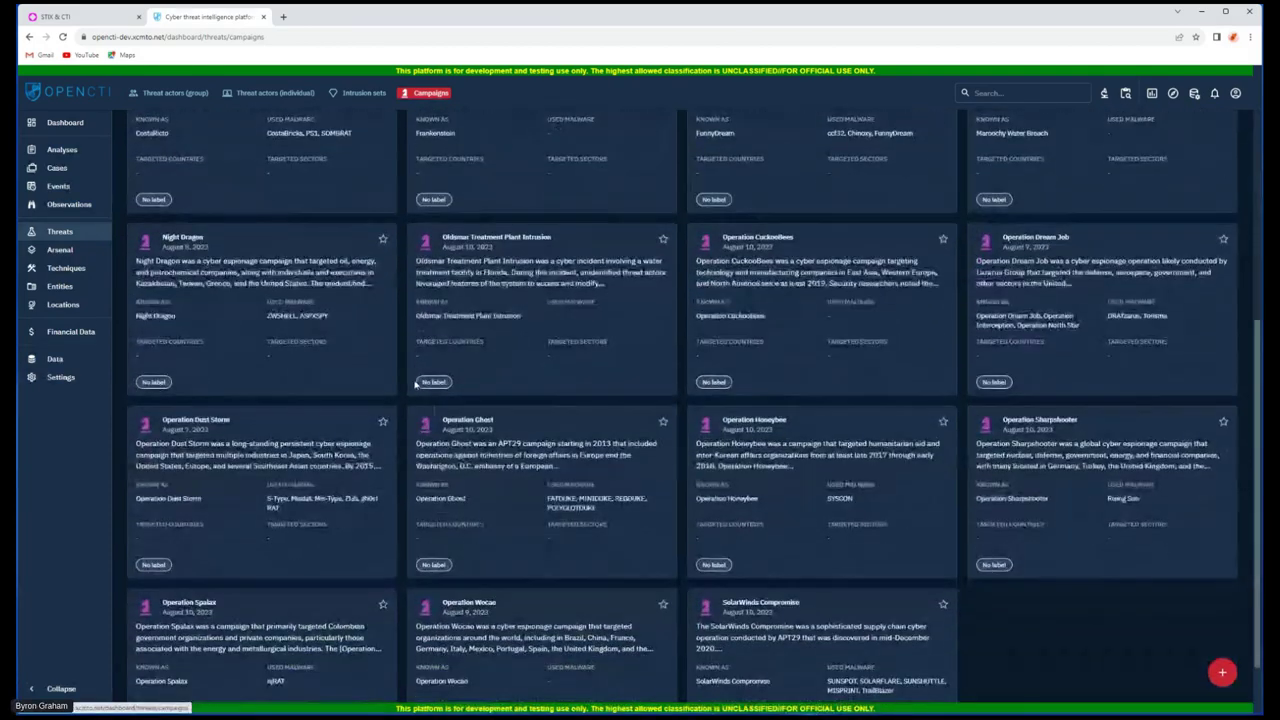
scroll(415, 383, "down", 2)
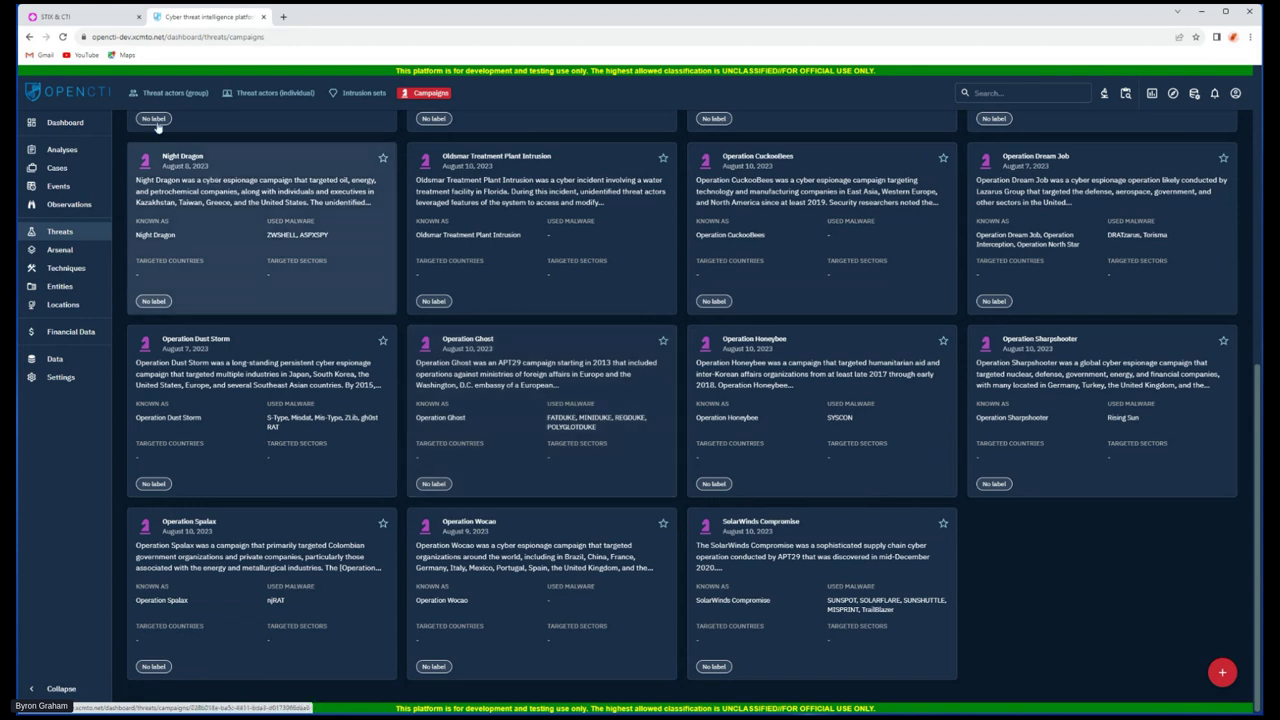
mouse_move(109, 24)
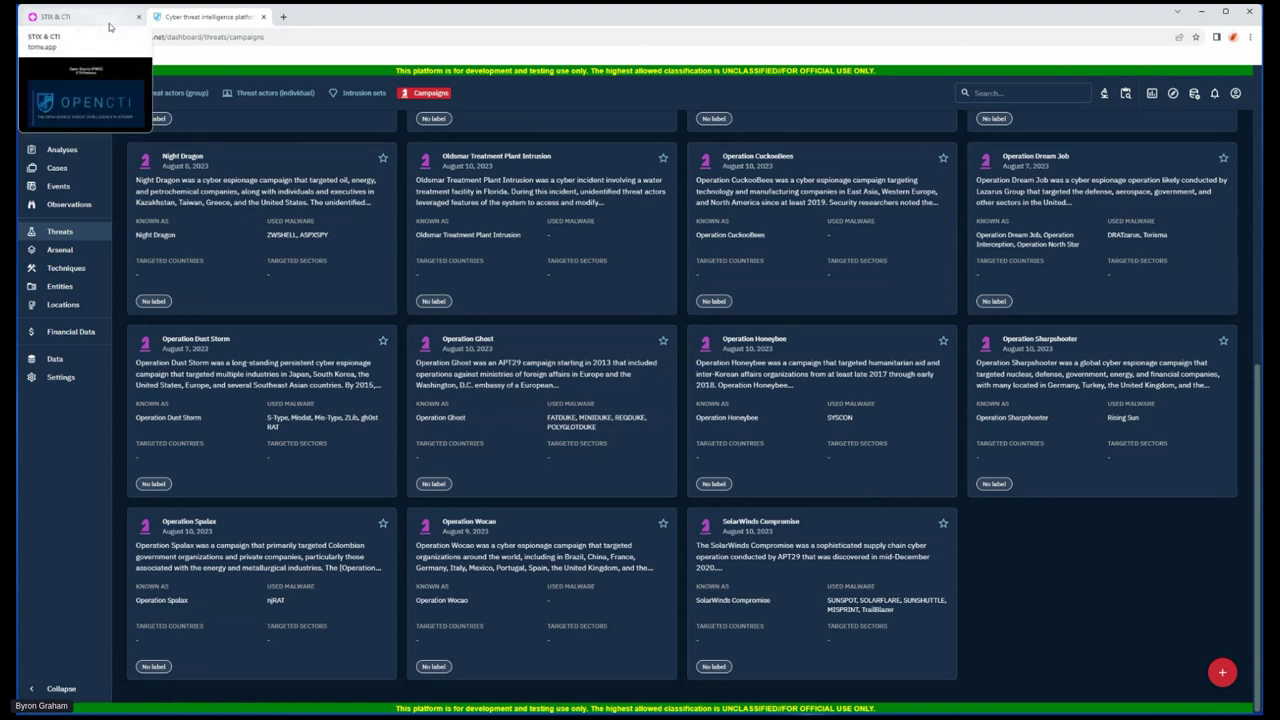